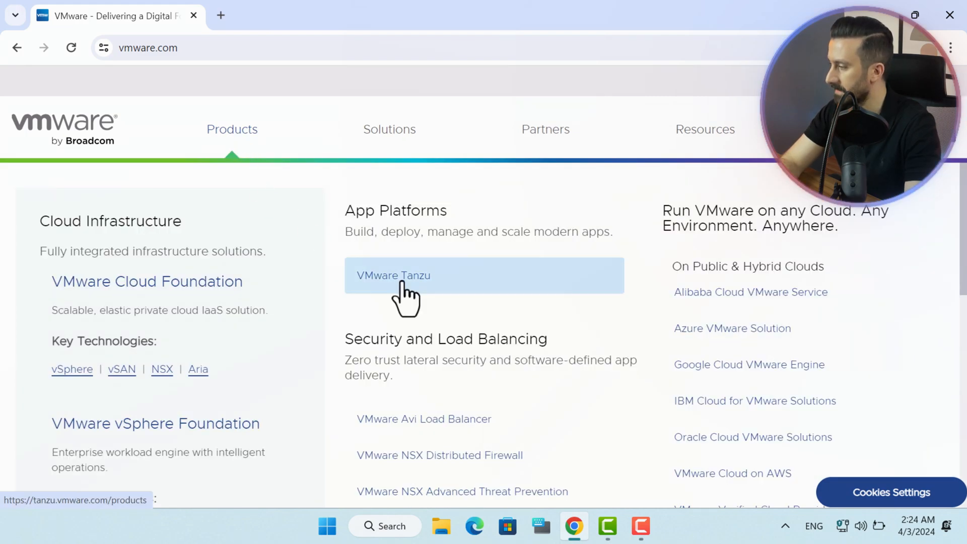
# Go from the VMware website to the Workstation Pro trial download page.
pyautogui.scroll(-7, 591, 313)
pyautogui.scroll(-2, 591, 348)
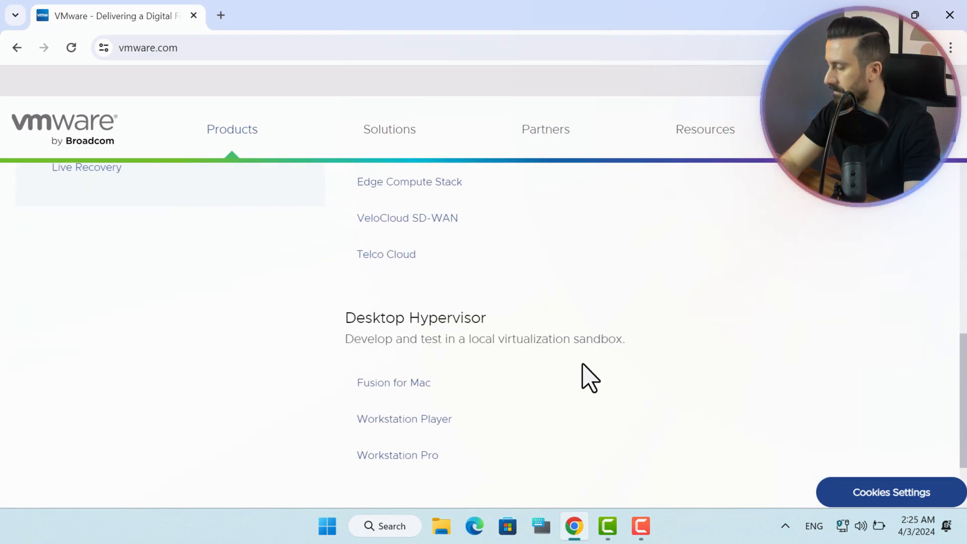
pyautogui.click(408, 464)
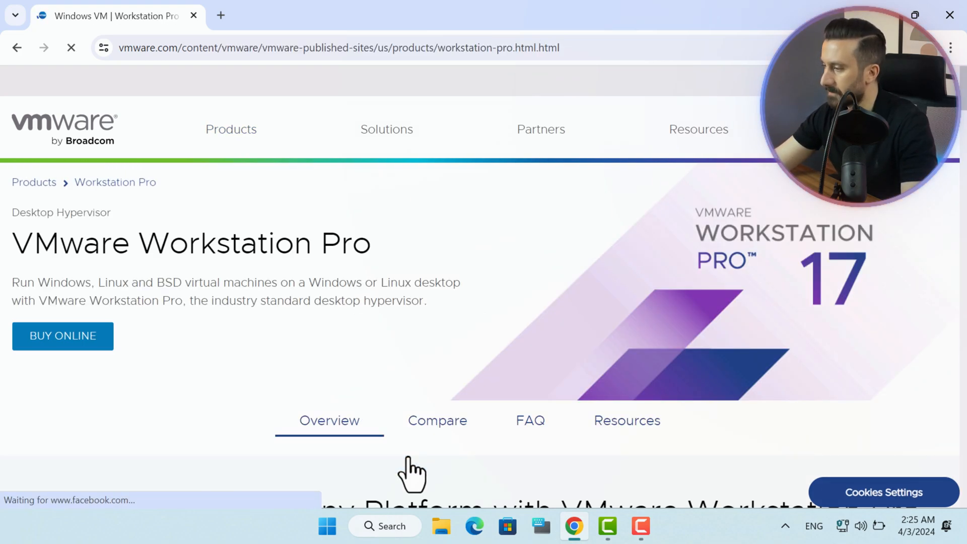
pyautogui.scroll(-10, 408, 460)
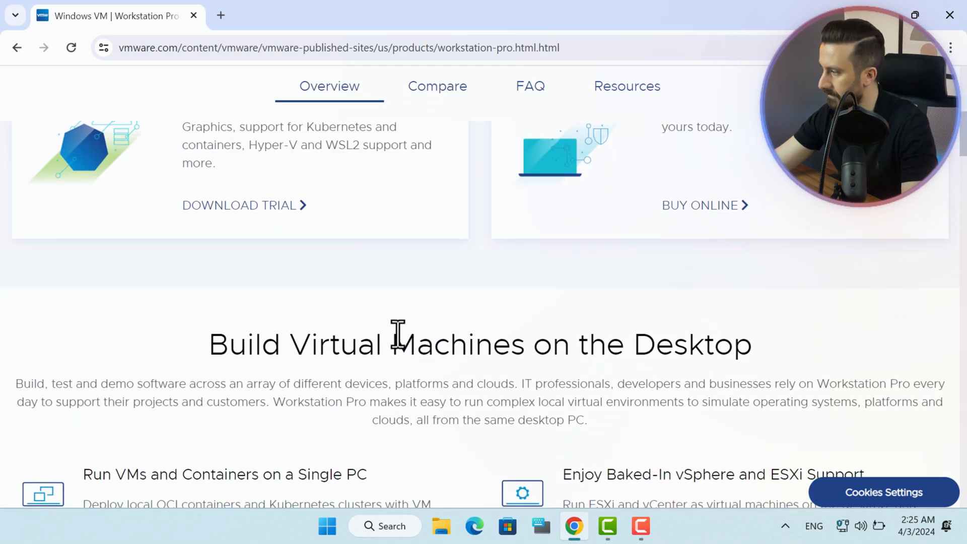
pyautogui.scroll(4, 398, 342)
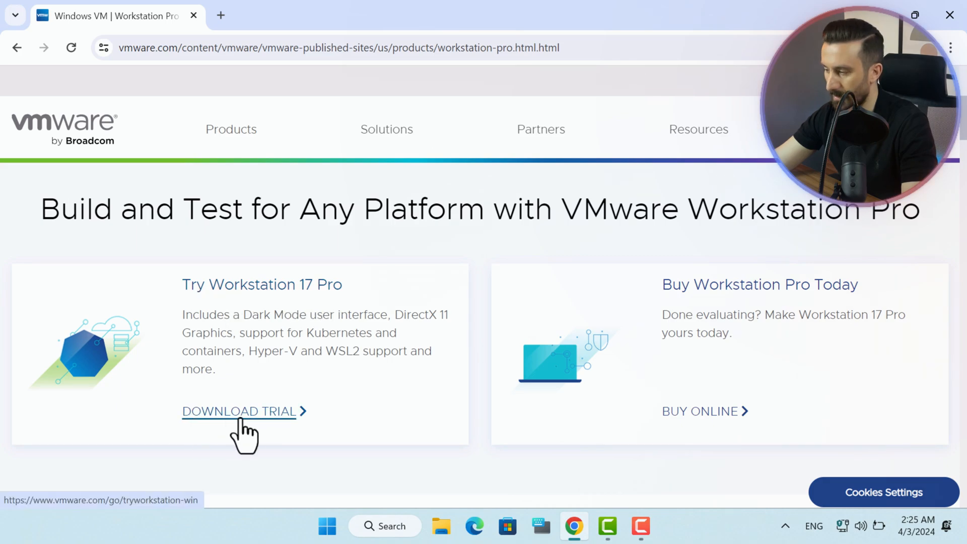
pyautogui.click(267, 416)
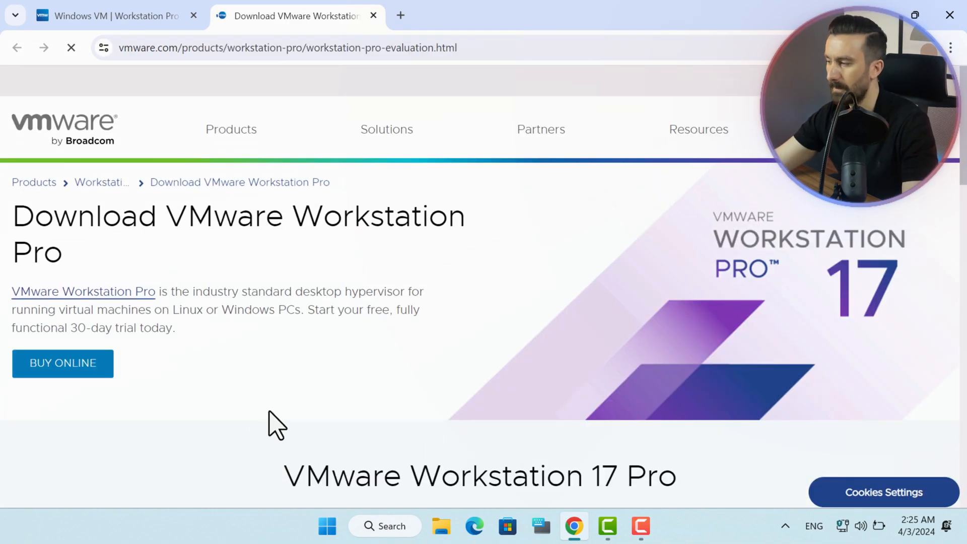
# Download the Workstation 17 Pro for Windows trial.
pyautogui.scroll(-3, 276, 424)
pyautogui.scroll(-5, 272, 423)
pyautogui.scroll(-4, 579, 294)
pyautogui.scroll(-1, 574, 283)
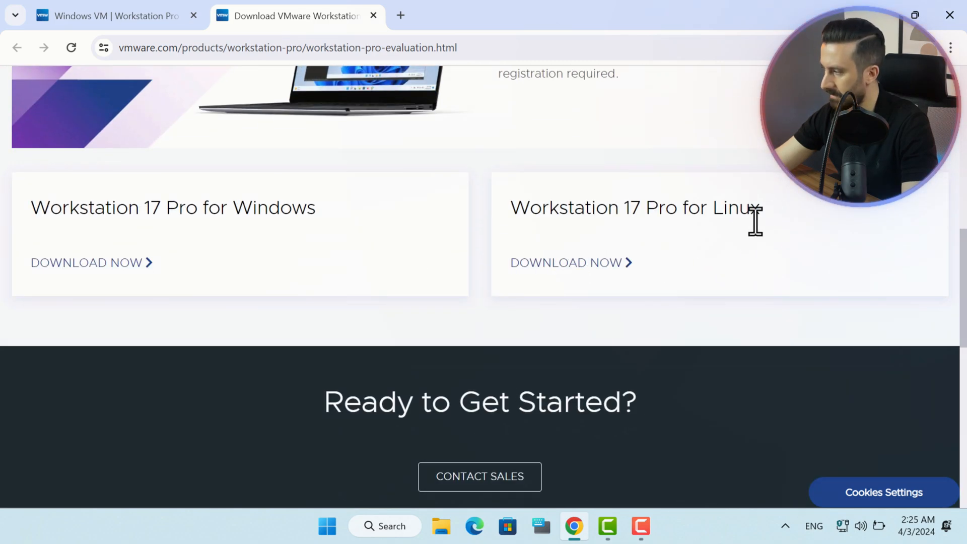
pyautogui.moveTo(233, 209); pyautogui.dragTo(328, 211)
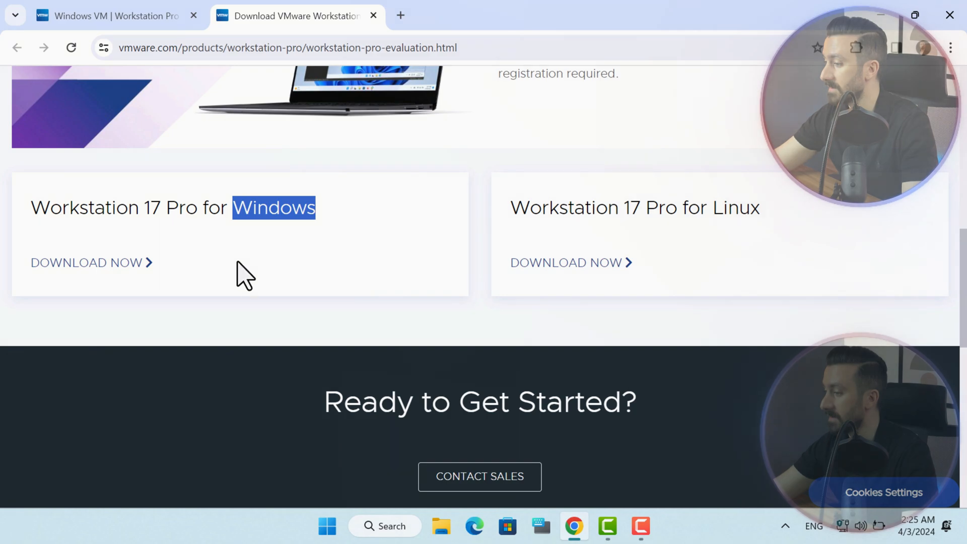
pyautogui.click(123, 261)
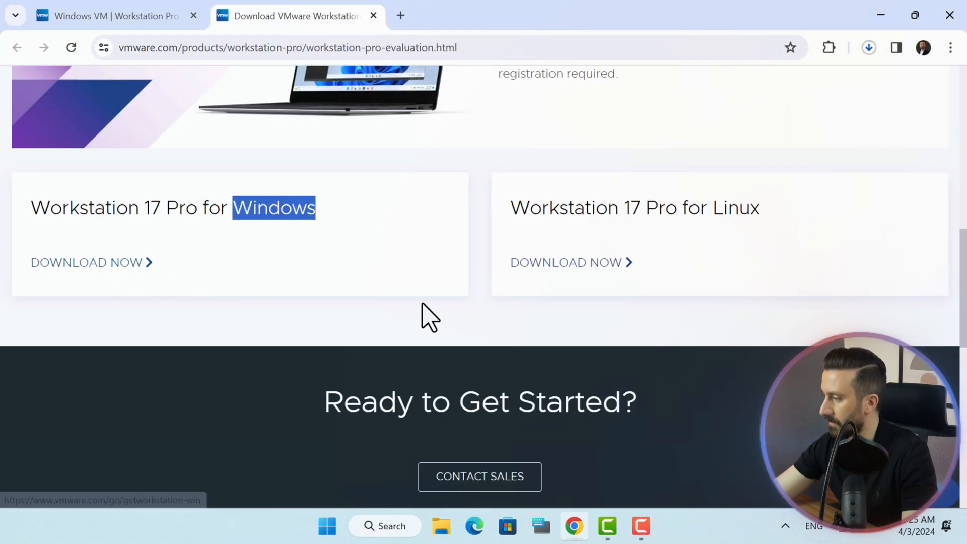
# Confirm VMware-workstation-full-17.5.1-23298084.exe finished downloading in Chrome's history, then bring the setup wizard forward.
pyautogui.click(869, 47)
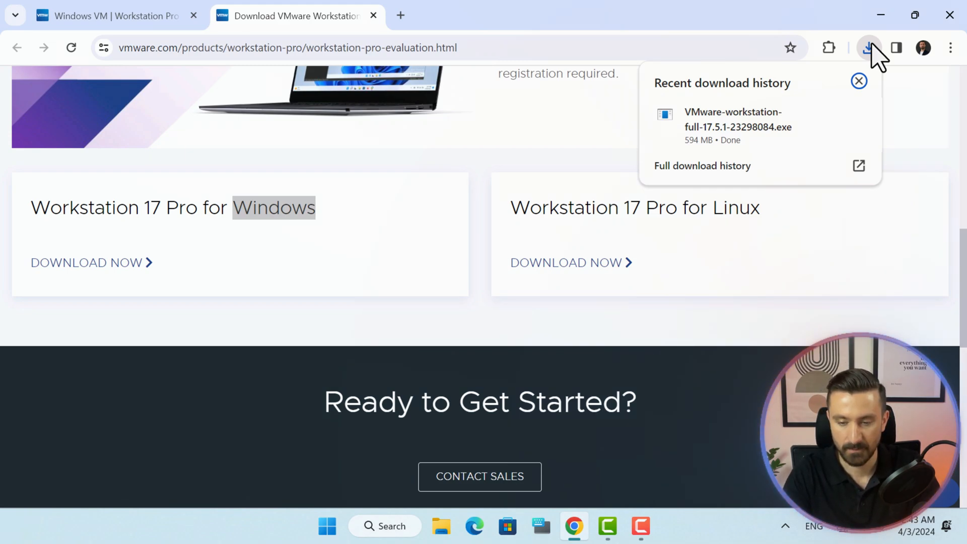
pyautogui.click(859, 168)
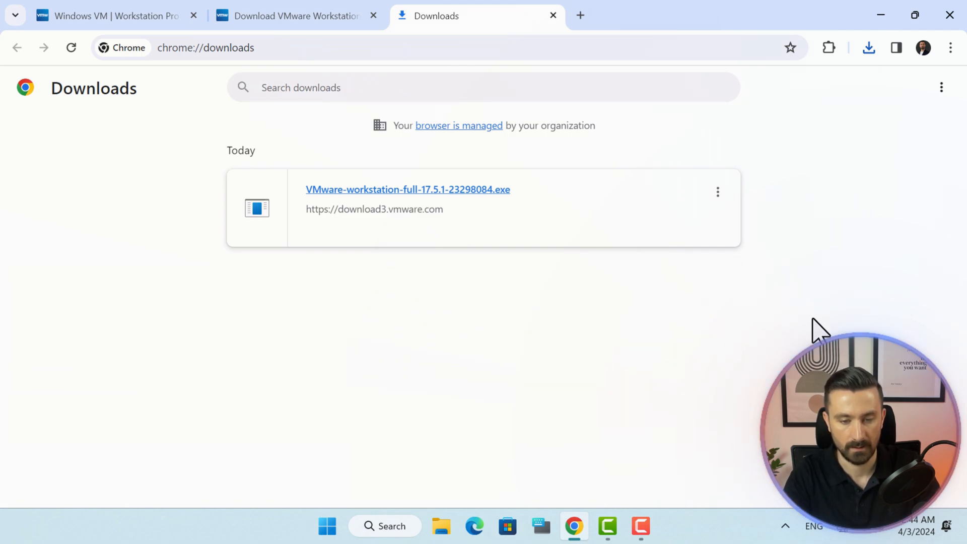
pyautogui.doubleClick(452, 193)
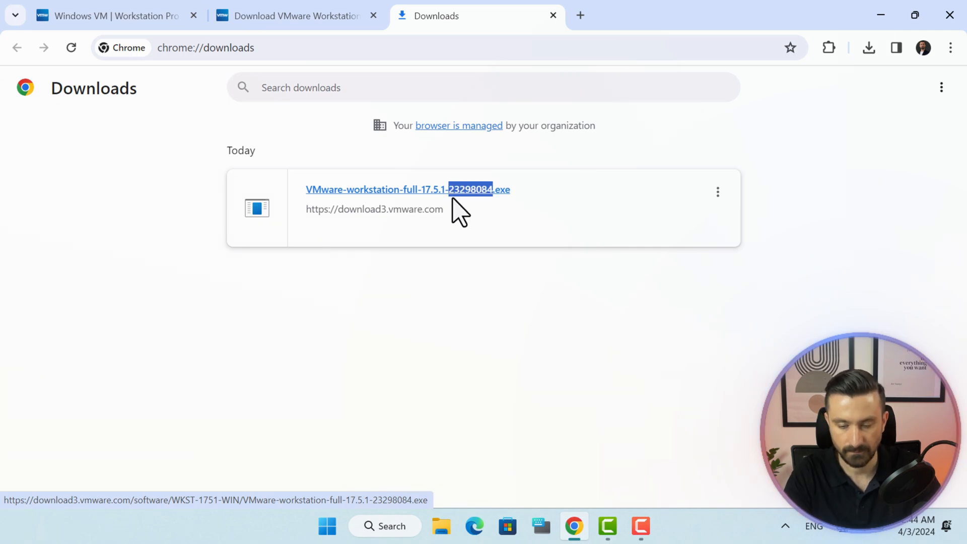
pyautogui.click(475, 232)
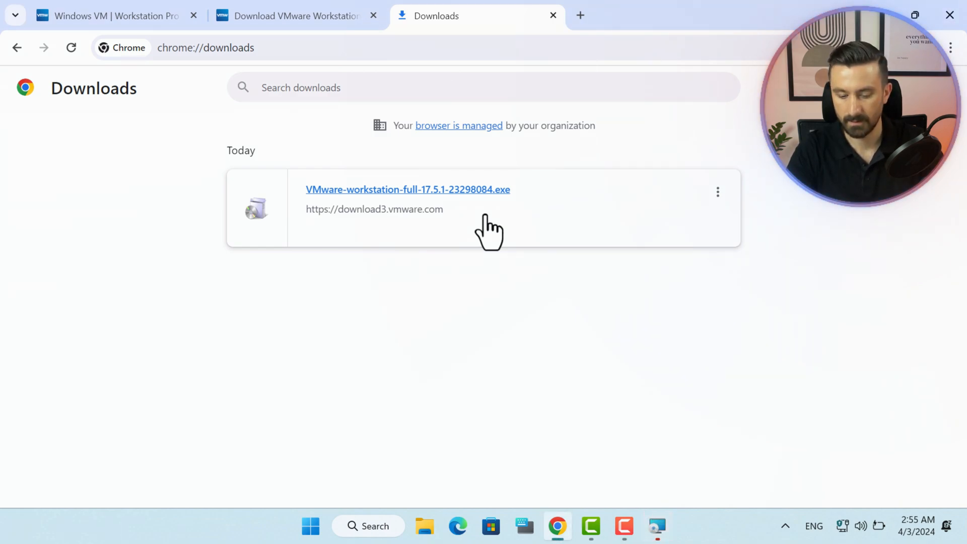
pyautogui.click(656, 524)
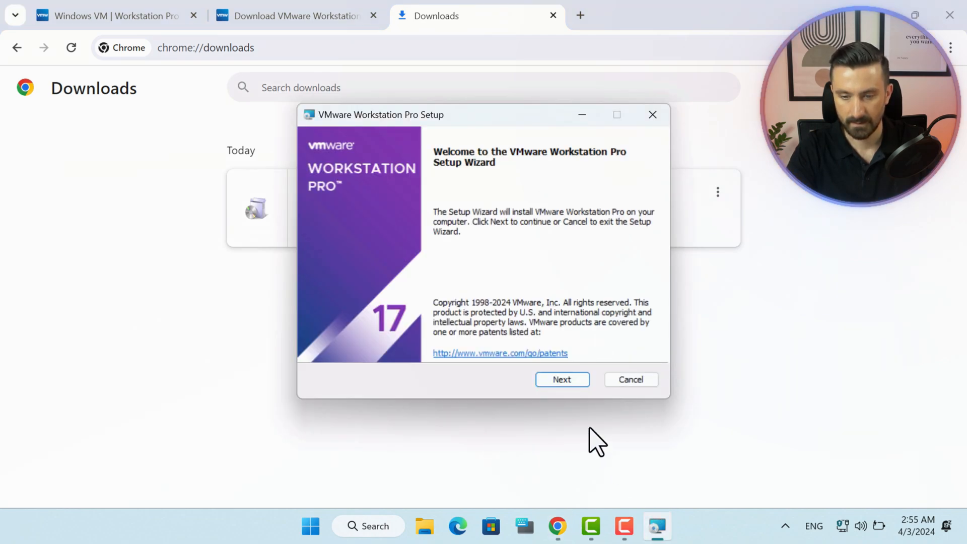
# Accept the license and keep the default location, update settings and both shortcuts.
pyautogui.click(564, 380)
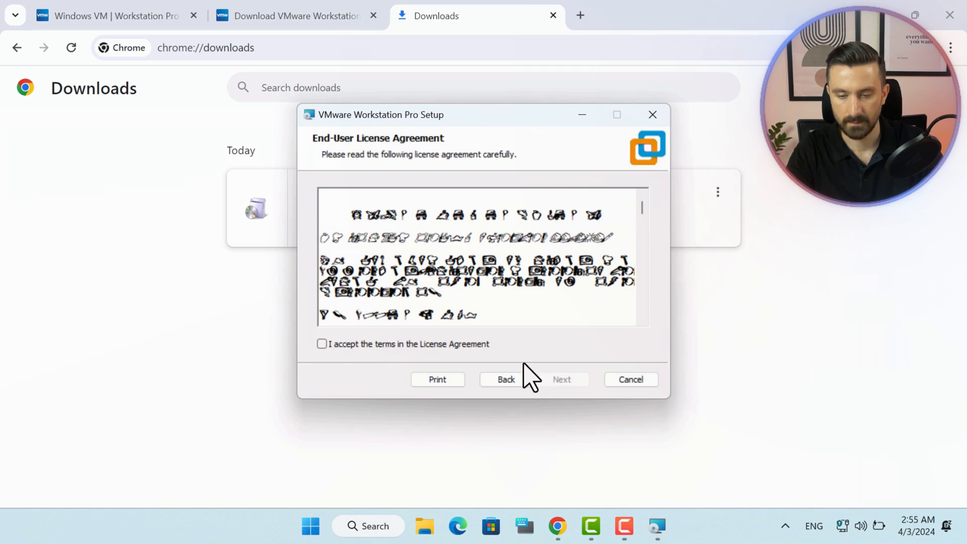
pyautogui.click(482, 346)
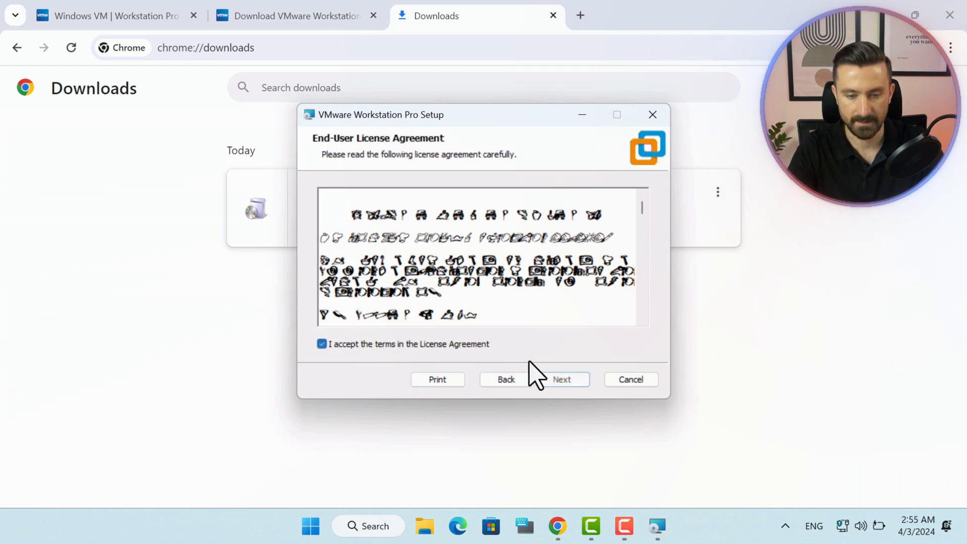
pyautogui.click(554, 378)
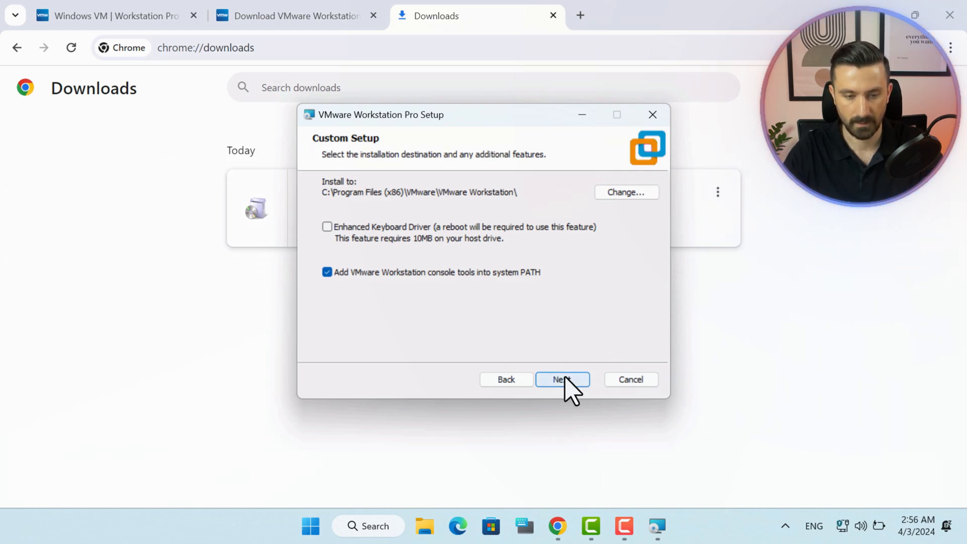
pyautogui.click(563, 380)
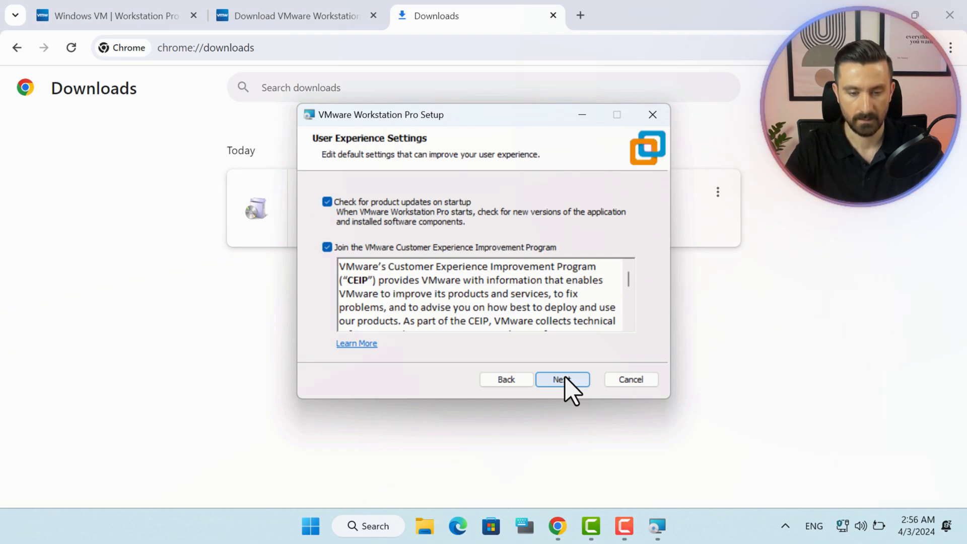
pyautogui.click(564, 378)
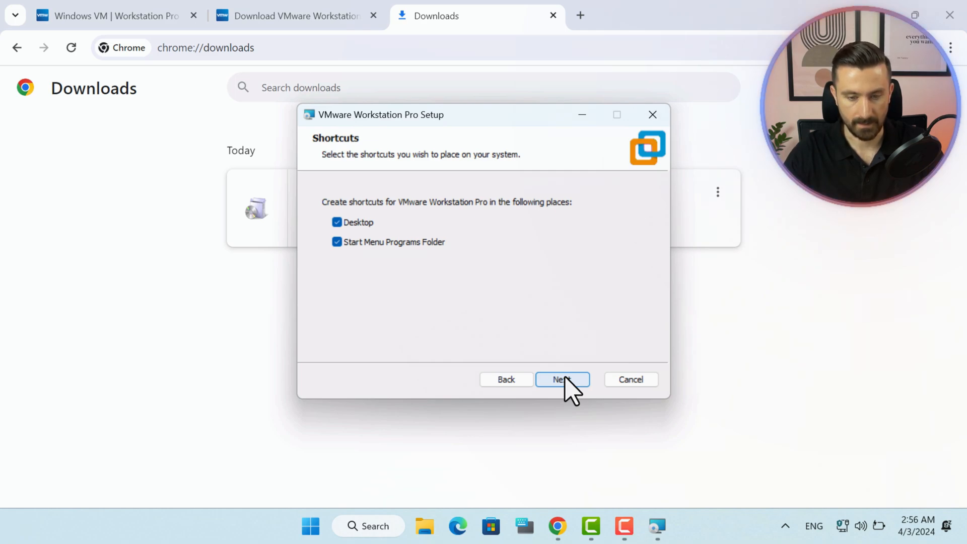
pyautogui.click(565, 379)
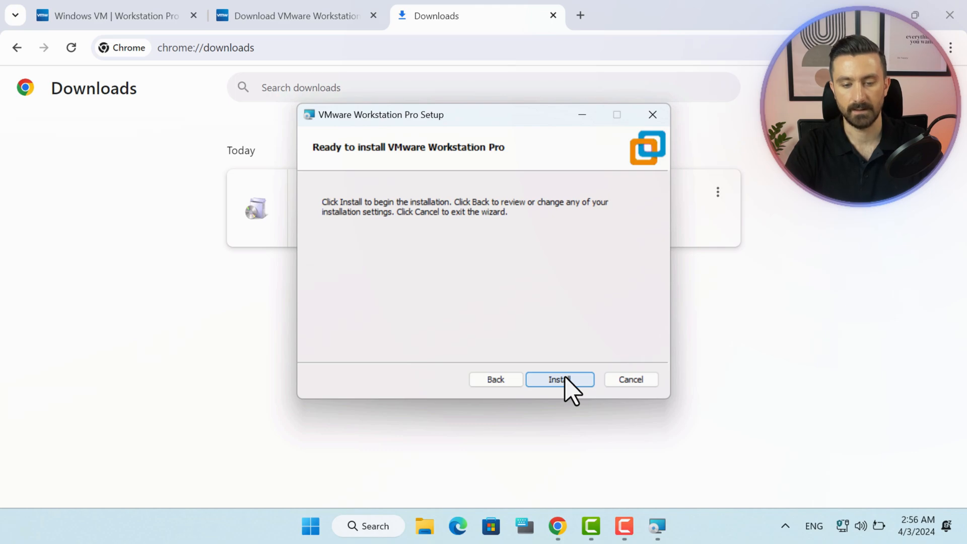
# Run the Workstation Pro installation to completion and finish the wizard.
pyautogui.click(565, 382)
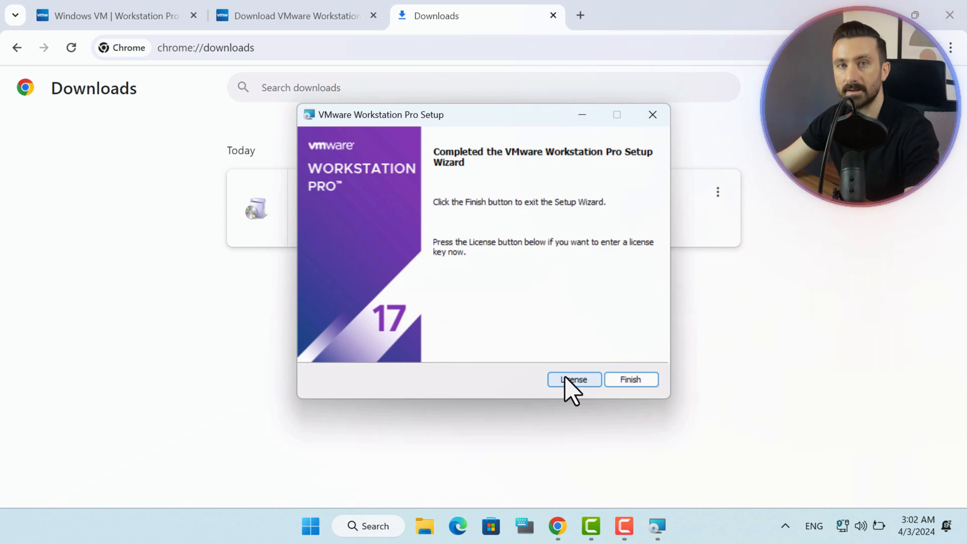
pyautogui.click(645, 381)
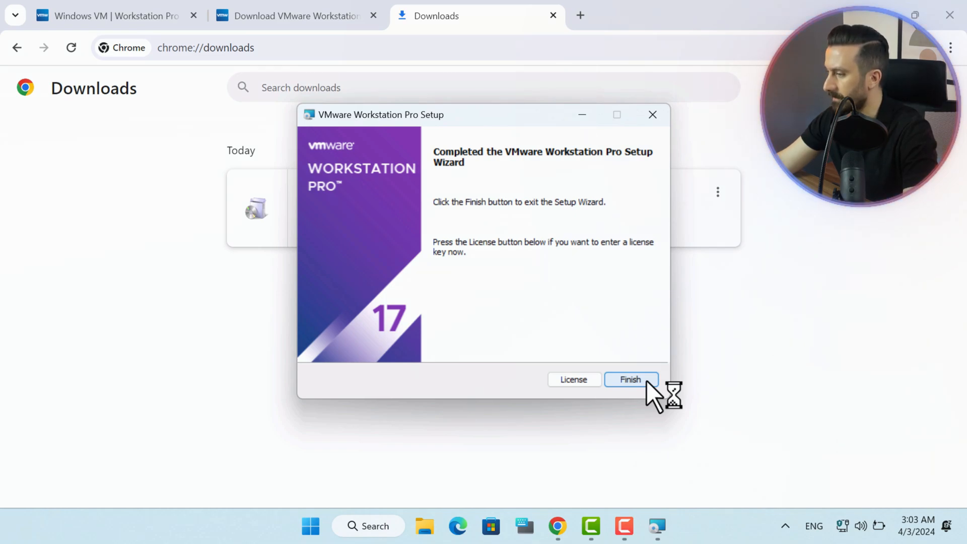
# Close the setup wizard and minimize the browser to reach the VMware Workstation Pro desktop shortcut.
pyautogui.click(646, 381)
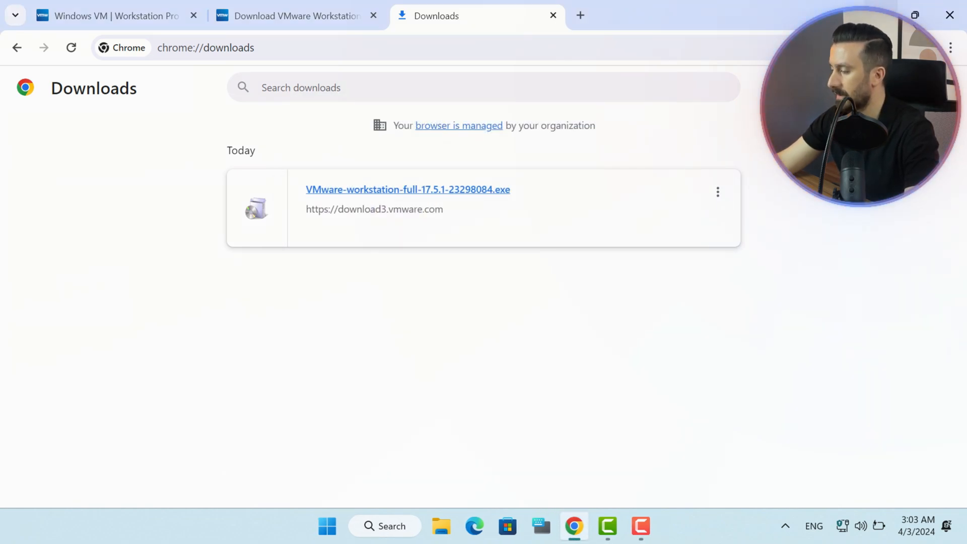
pyautogui.click(880, 15)
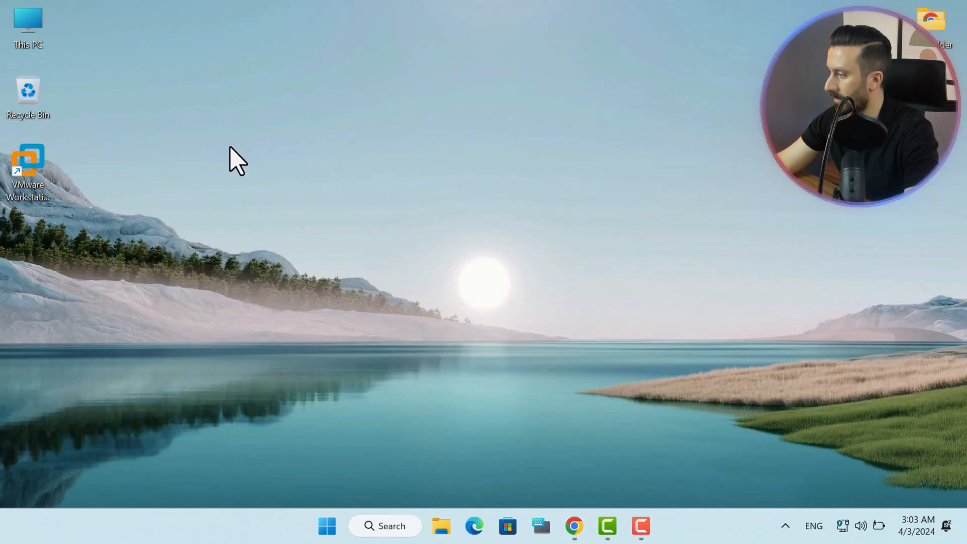
pyautogui.click(35, 154)
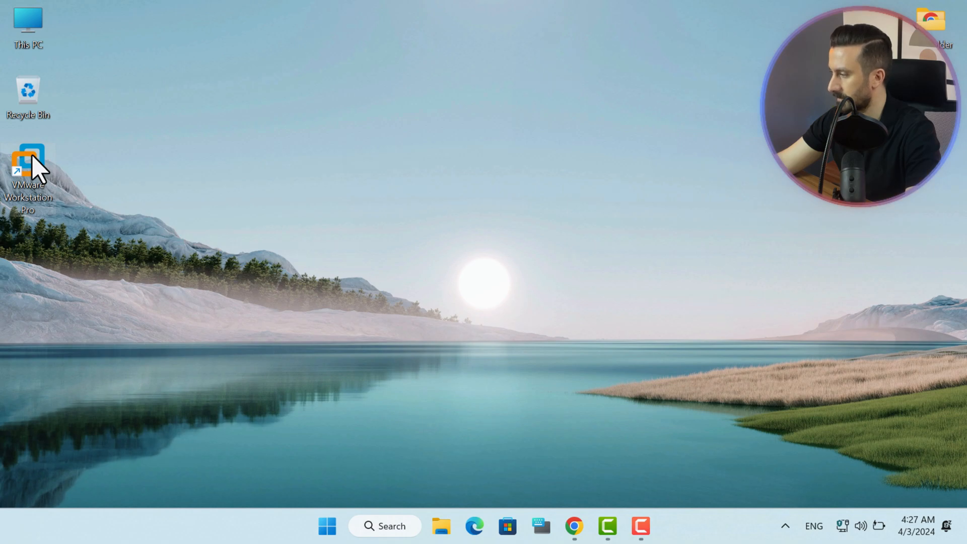
# Launch VMware Workstation Pro from the desktop shortcut and browse its menus for network settings.
pyautogui.doubleClick(32, 156)
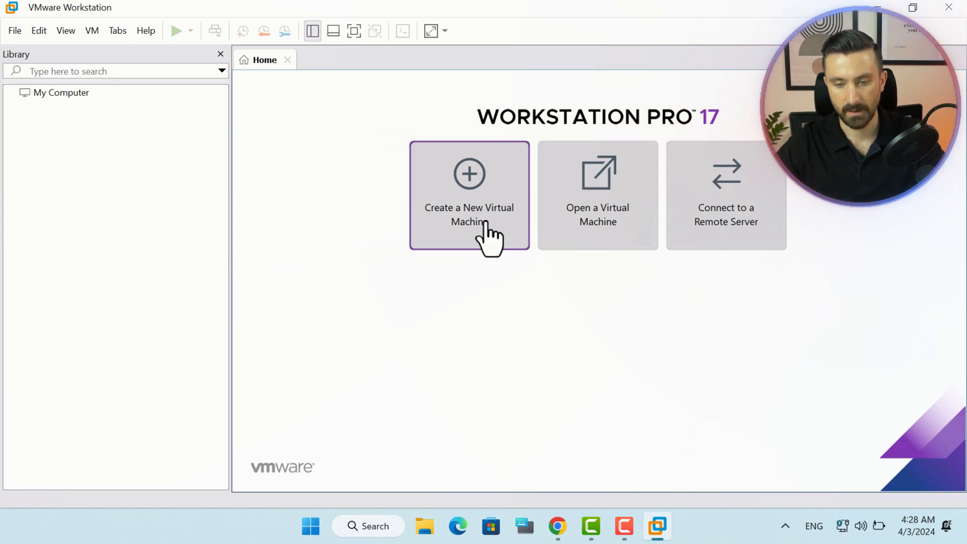
pyautogui.click(13, 31)
pyautogui.moveTo(12, 31)
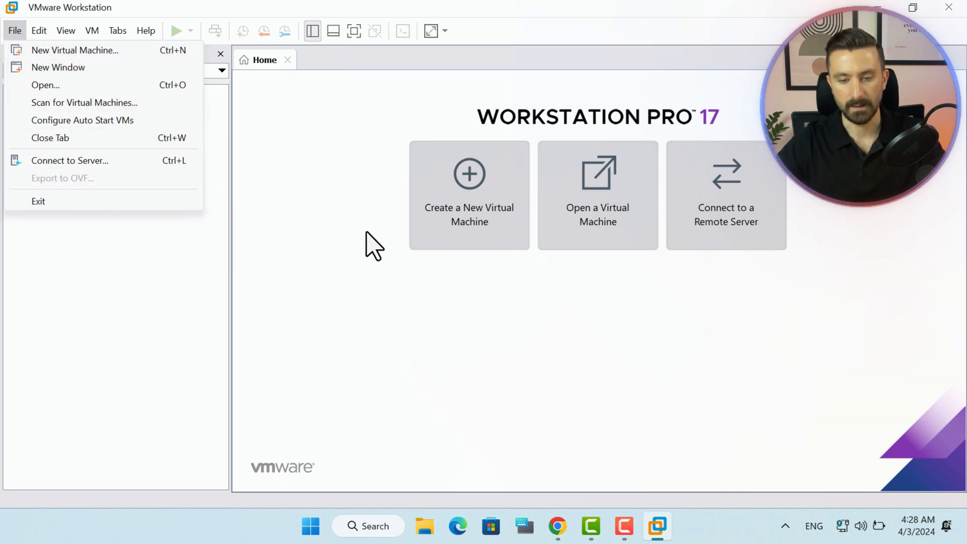
pyautogui.press('Escape')
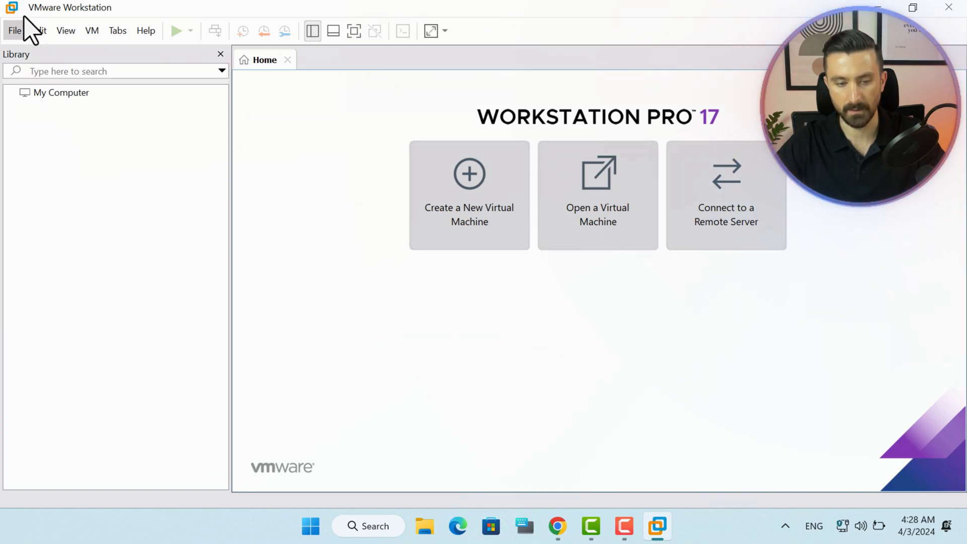
pyautogui.click(14, 31)
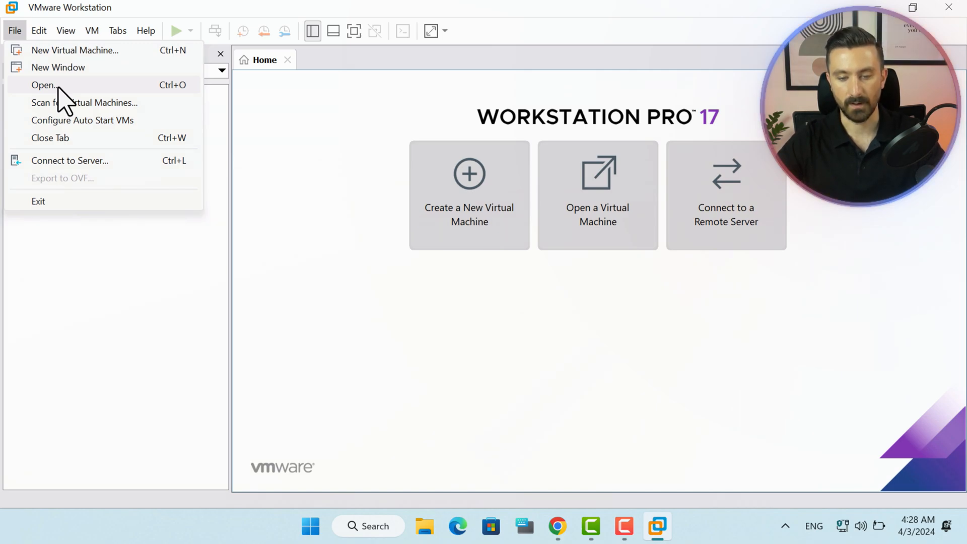
# Open Edit > Virtual Network Editor to show VMnet1 host-only and VMnet8 NAT.
pyautogui.click(39, 33)
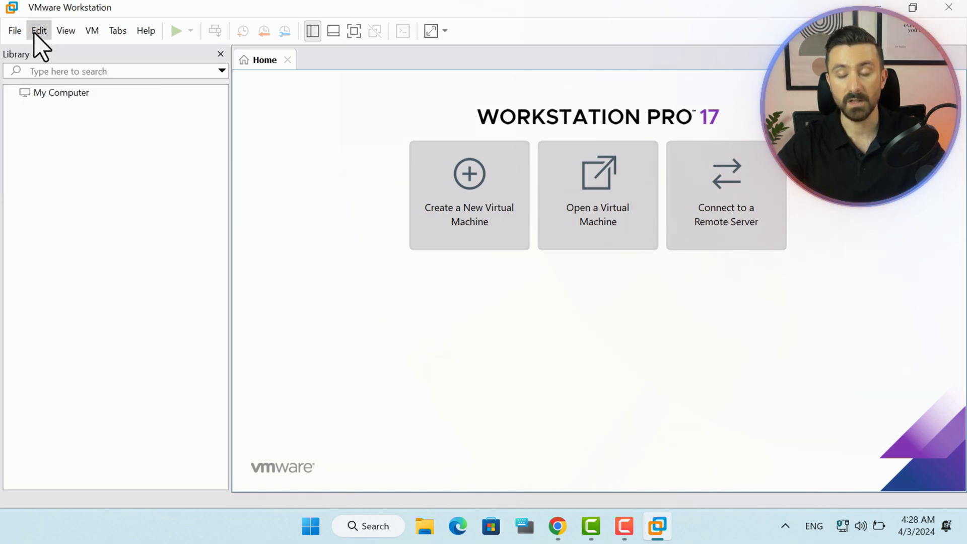
pyautogui.click(38, 31)
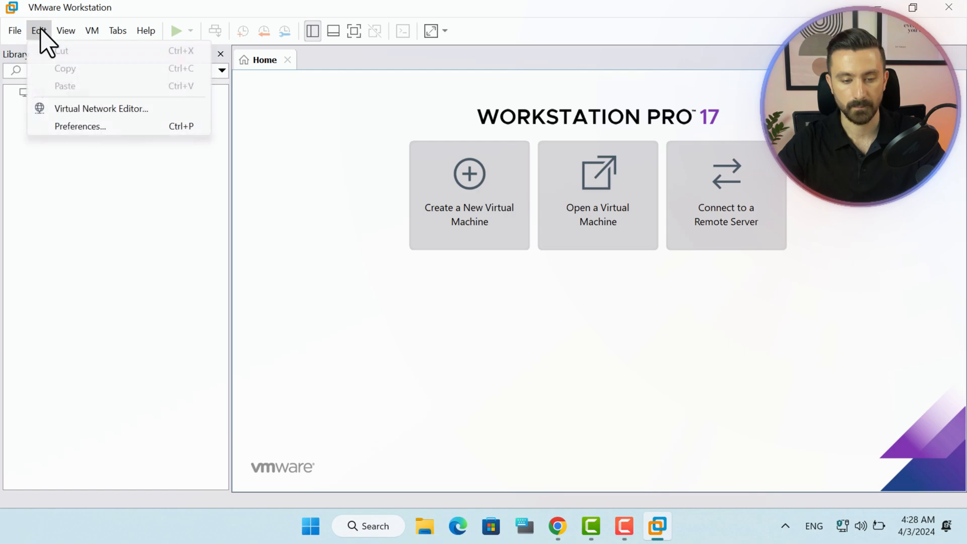
pyautogui.click(90, 109)
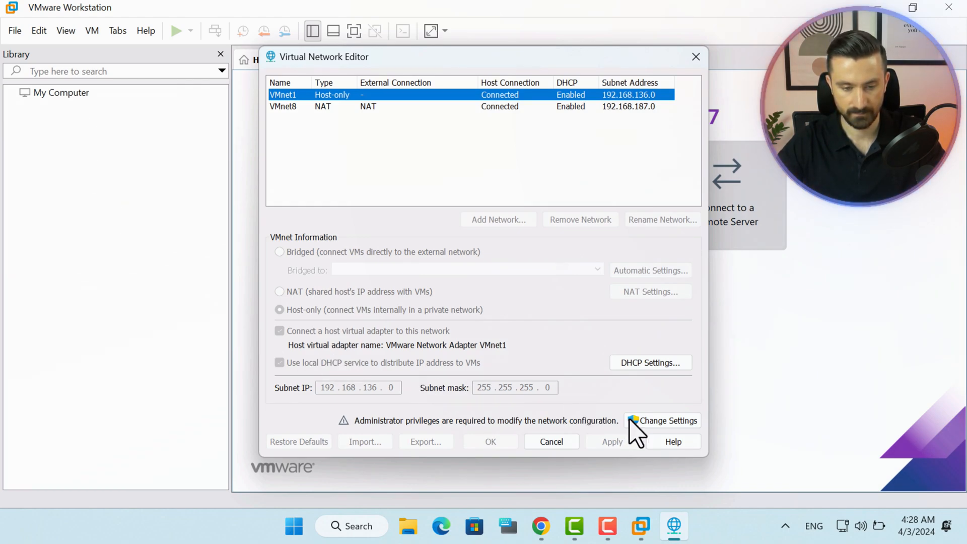
# Reopen the network editor with administrator rights, review VMnet1 and VMnet8, and move it left.
pyautogui.click(654, 420)
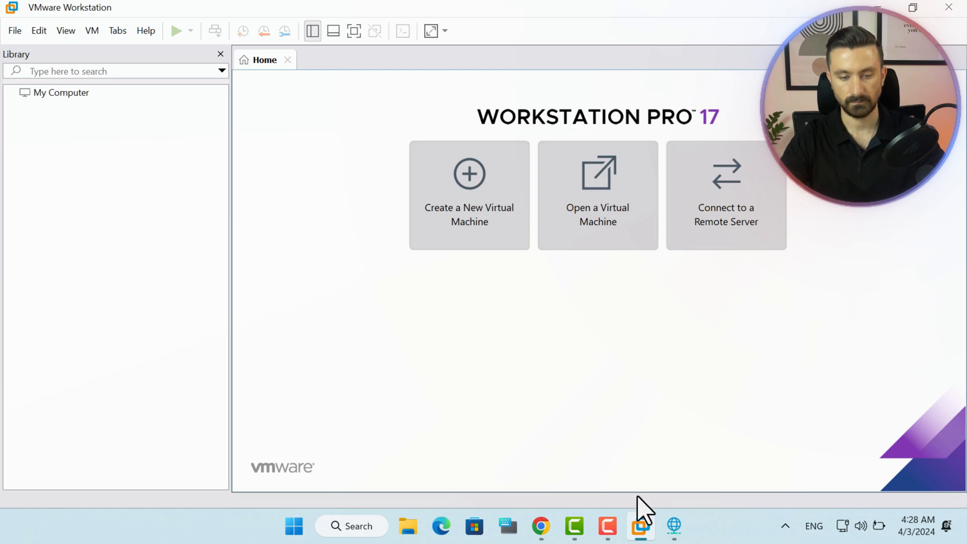
pyautogui.click(664, 524)
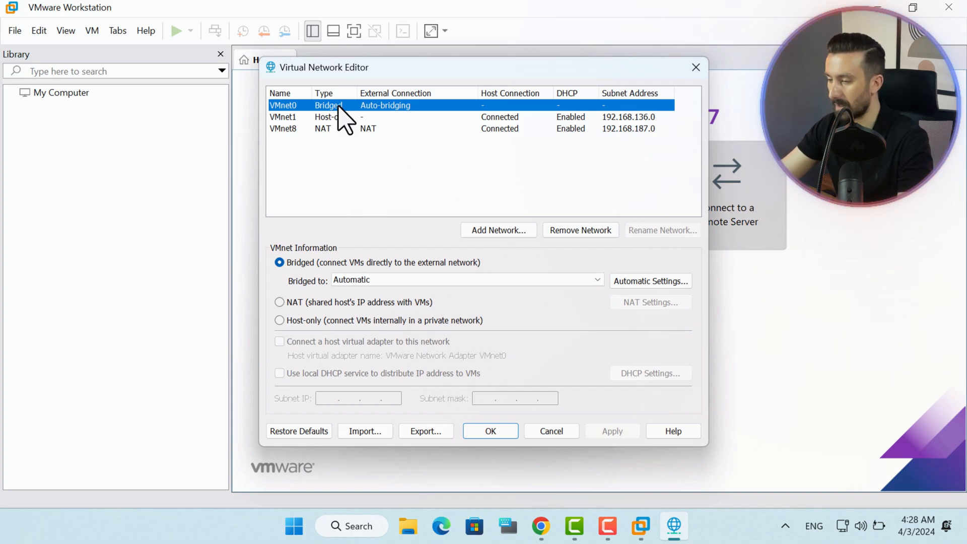
pyautogui.click(338, 120)
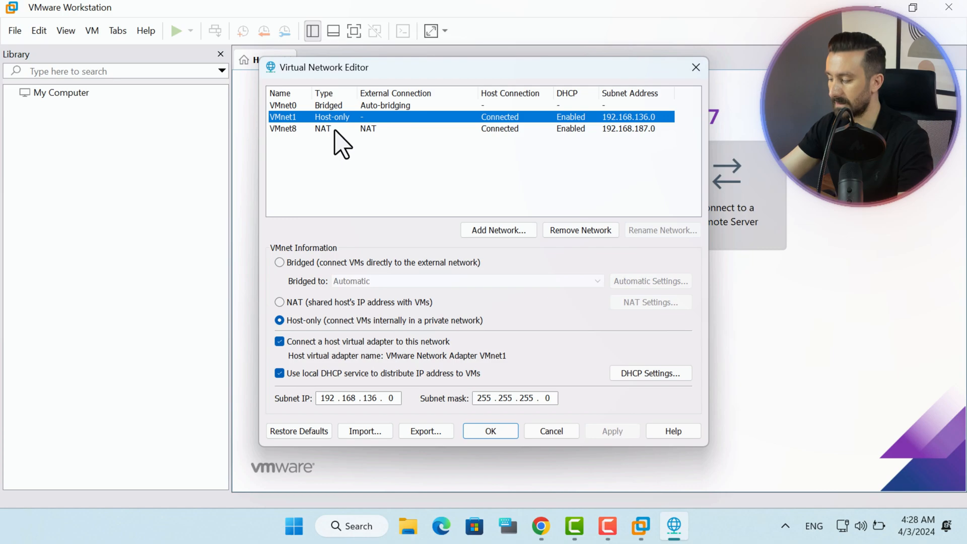
pyautogui.click(335, 129)
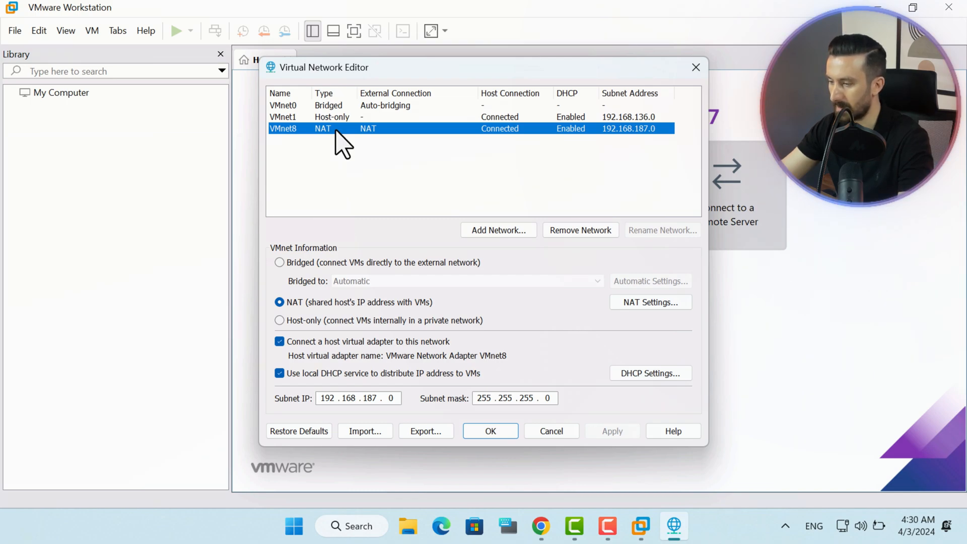
pyautogui.click(334, 117)
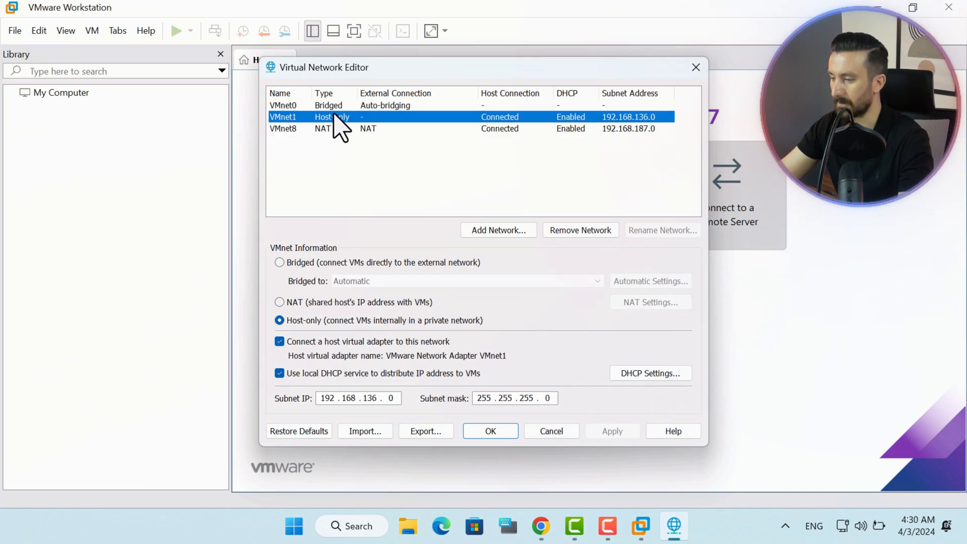
pyautogui.moveTo(471, 69); pyautogui.dragTo(254, 75)
# Open Control Panel's Network Connections through Network and Sharing Center's adapter settings.
pyautogui.click(294, 526)
pyautogui.write('control Panel')
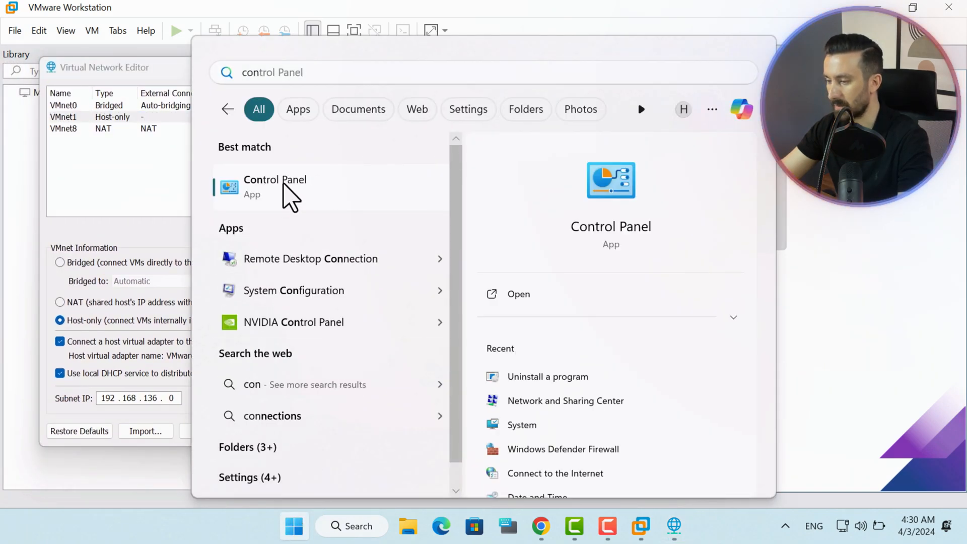
pyautogui.click(285, 186)
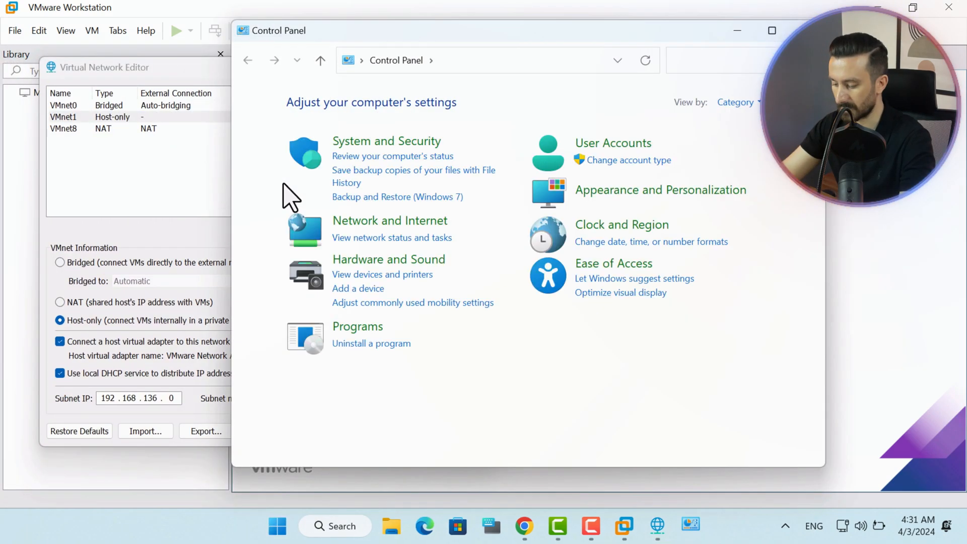
pyautogui.click(388, 232)
pyautogui.click(460, 106)
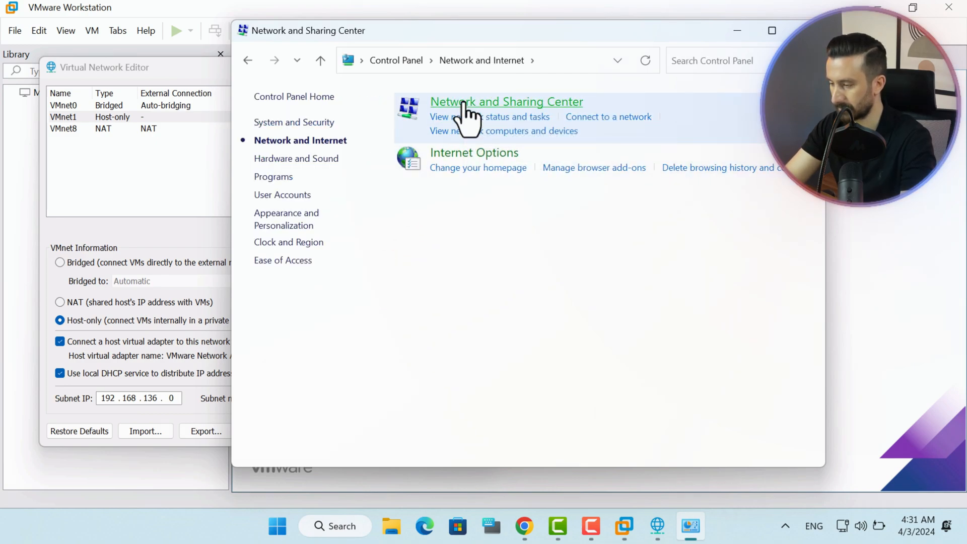
pyautogui.click(301, 125)
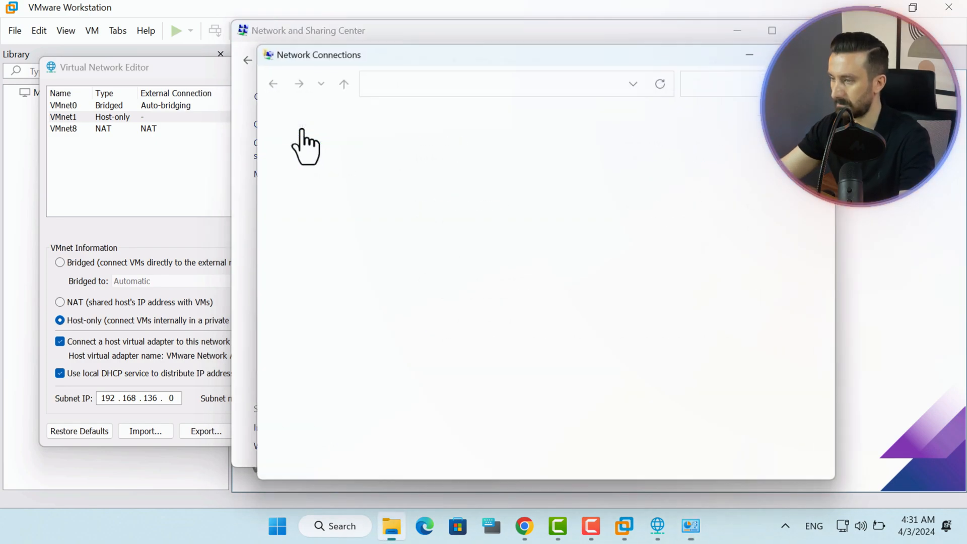
# Snap Network Connections right and VMware Workstation left, keeping the network editor in front.
pyautogui.moveTo(445, 65); pyautogui.dragTo(412, 64)
pyautogui.click(388, 114)
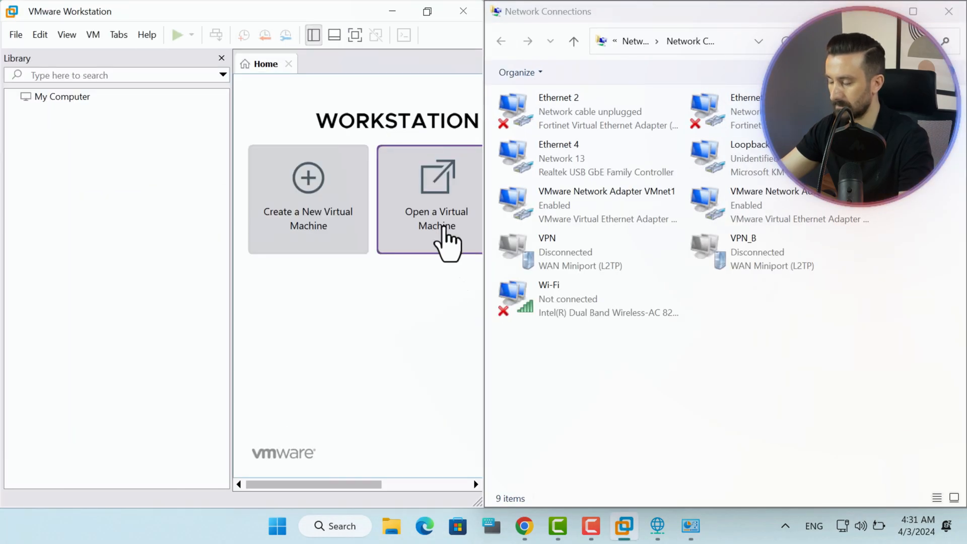
pyautogui.click(659, 527)
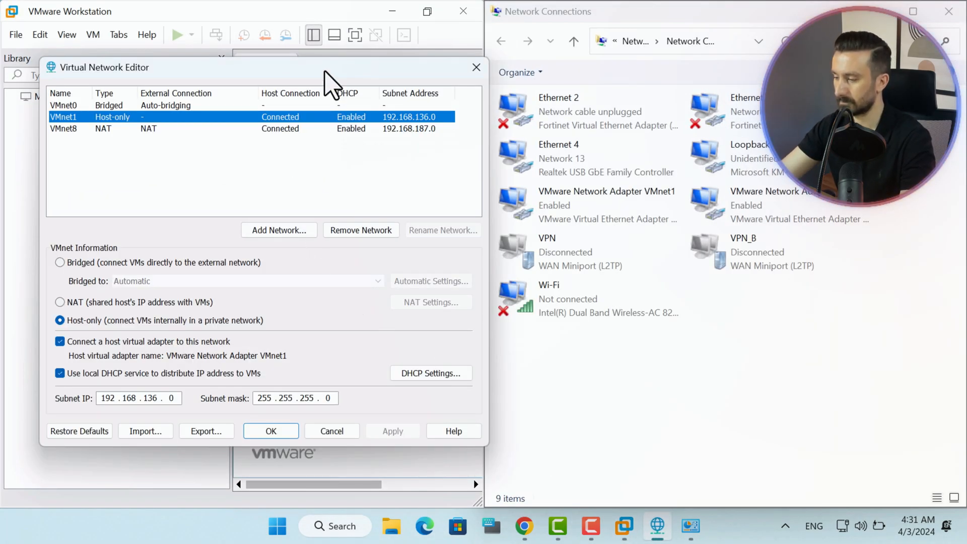
pyautogui.moveTo(323, 74); pyautogui.dragTo(305, 73)
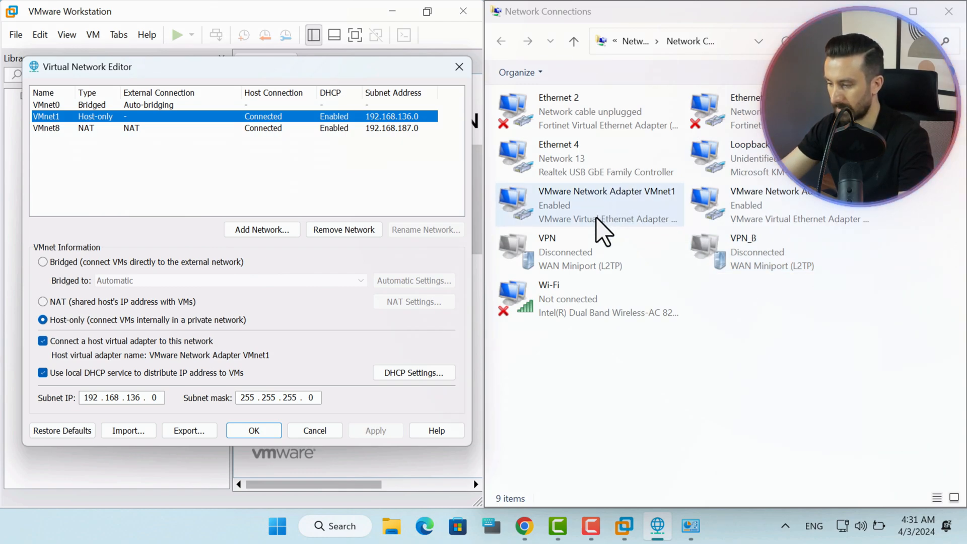
pyautogui.click(601, 231)
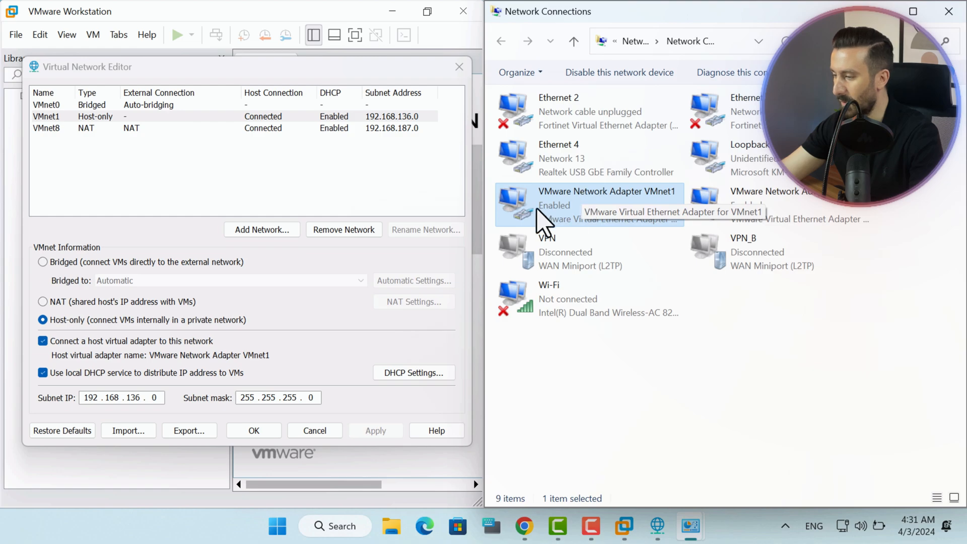
# Select VMnet8 NAT in the editor and its matching VMware Network Adapter VMnet8.
pyautogui.click(80, 129)
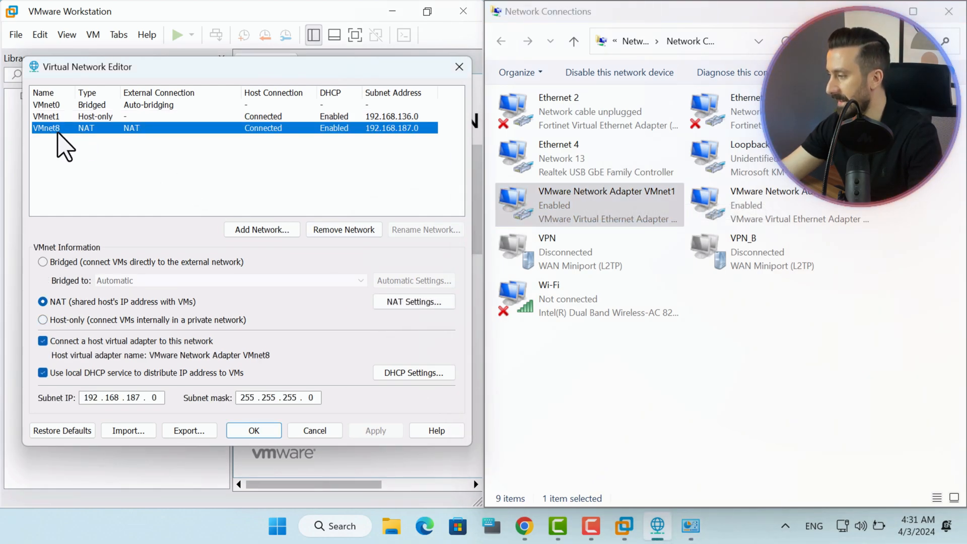
pyautogui.click(778, 220)
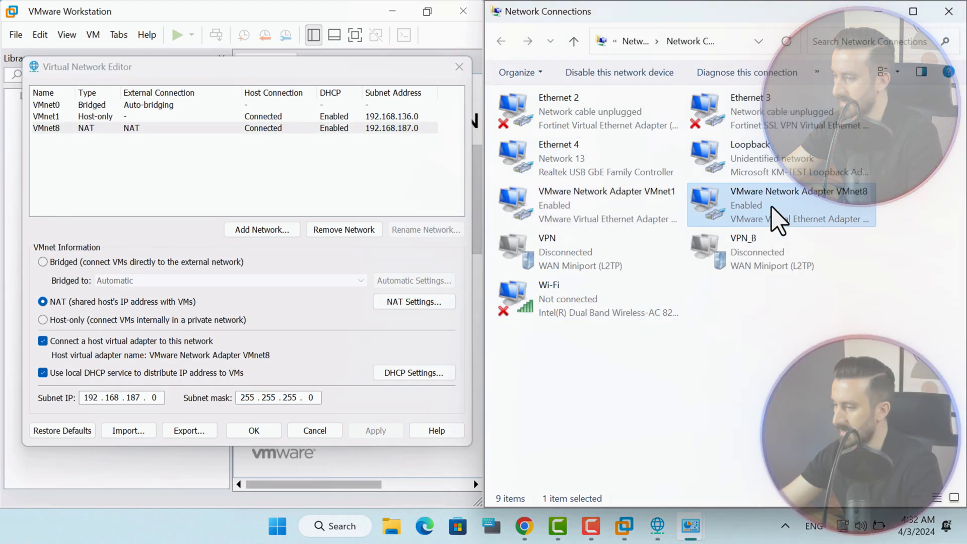
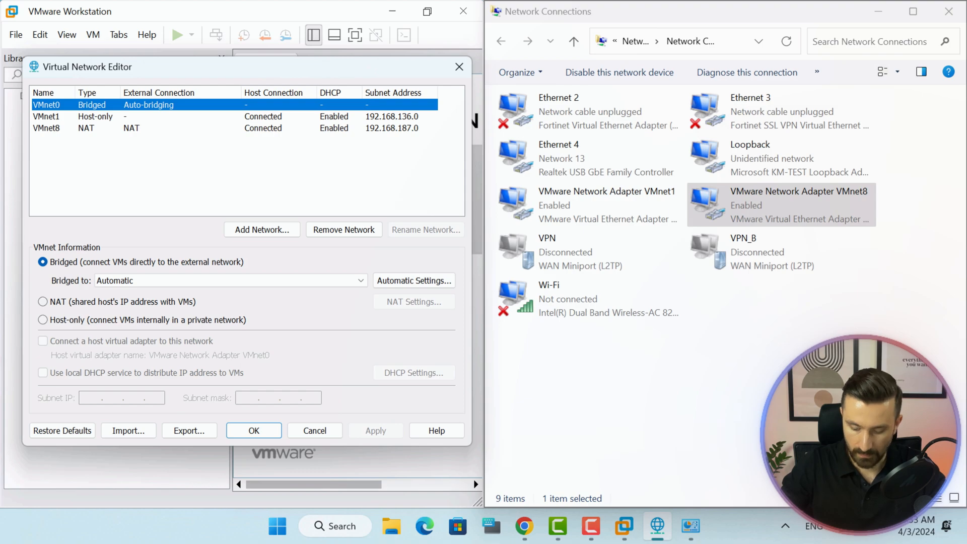
# Sketch a virtual network switch labelled Switch(VMnet0) and a virtual bridge on screen.
pyautogui.moveTo(475, 421)
pyautogui.mouseDown()
pyautogui.moveTo(478, 436)
pyautogui.moveTo(511, 437)
pyautogui.moveTo(478, 439)
pyautogui.mouseUp()
pyautogui.moveTo(482, 431); pyautogui.dragTo(535, 428)
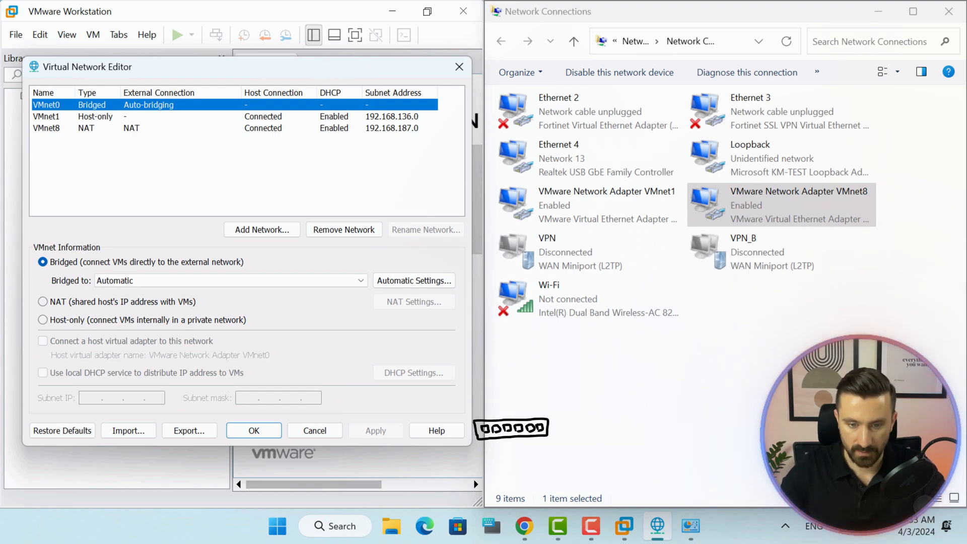
pyautogui.moveTo(447, 442)
pyautogui.mouseDown()
pyautogui.moveTo(467, 453)
pyautogui.moveTo(568, 445)
pyautogui.mouseUp()
pyautogui.moveTo(456, 466)
pyautogui.mouseDown()
pyautogui.moveTo(448, 478)
pyautogui.moveTo(571, 464)
pyautogui.mouseUp()
pyautogui.moveTo(565, 475); pyautogui.dragTo(575, 475)
pyautogui.moveTo(579, 457); pyautogui.dragTo(577, 479)
pyautogui.moveTo(611, 420)
pyautogui.mouseDown()
pyautogui.moveTo(624, 428)
pyautogui.moveTo(664, 416)
pyautogui.moveTo(718, 435)
pyautogui.moveTo(651, 444)
pyautogui.moveTo(605, 412)
pyautogui.mouseUp()
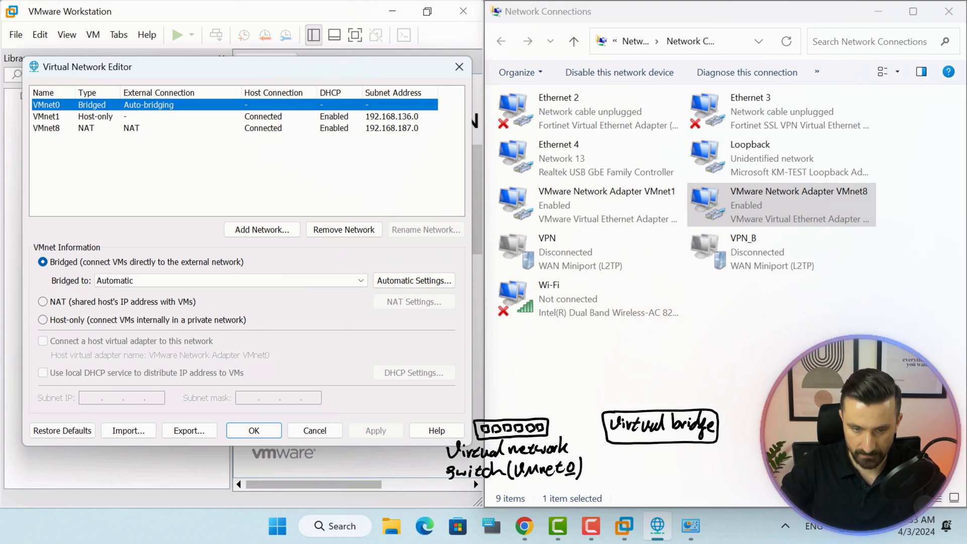
pyautogui.moveTo(635, 462)
pyautogui.mouseDown()
pyautogui.moveTo(685, 462)
pyautogui.moveTo(652, 484)
pyautogui.moveTo(634, 462)
pyautogui.mouseUp()
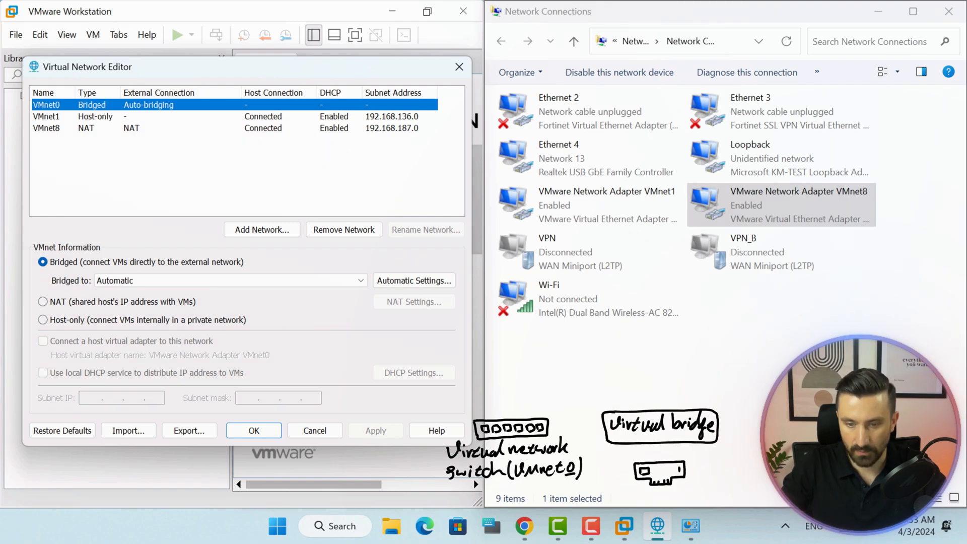
# Sketch the host network adapter and a virtual machine with its adapter, then erase the strokes.
pyautogui.moveTo(608, 492); pyautogui.dragTo(618, 503)
pyautogui.moveTo(627, 499); pyautogui.dragTo(625, 499)
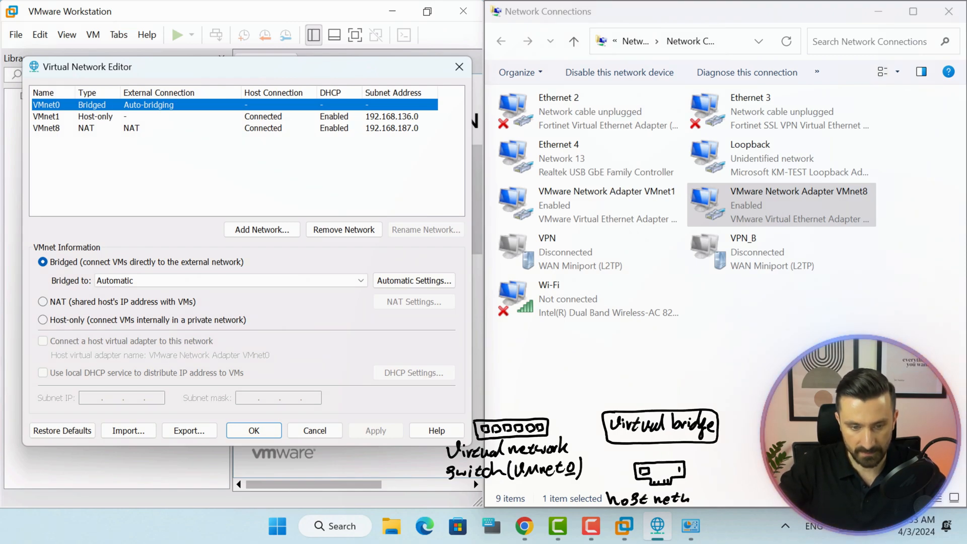
pyautogui.moveTo(692, 496); pyautogui.dragTo(707, 498)
pyautogui.moveTo(709, 486)
pyautogui.mouseDown()
pyautogui.moveTo(717, 503)
pyautogui.moveTo(773, 491)
pyautogui.mouseUp()
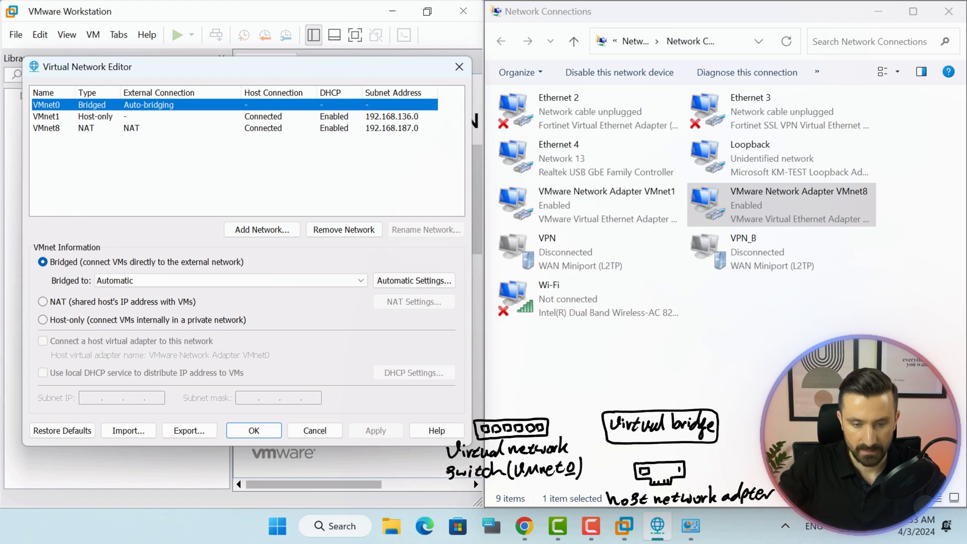
pyautogui.moveTo(602, 427); pyautogui.dragTo(570, 428)
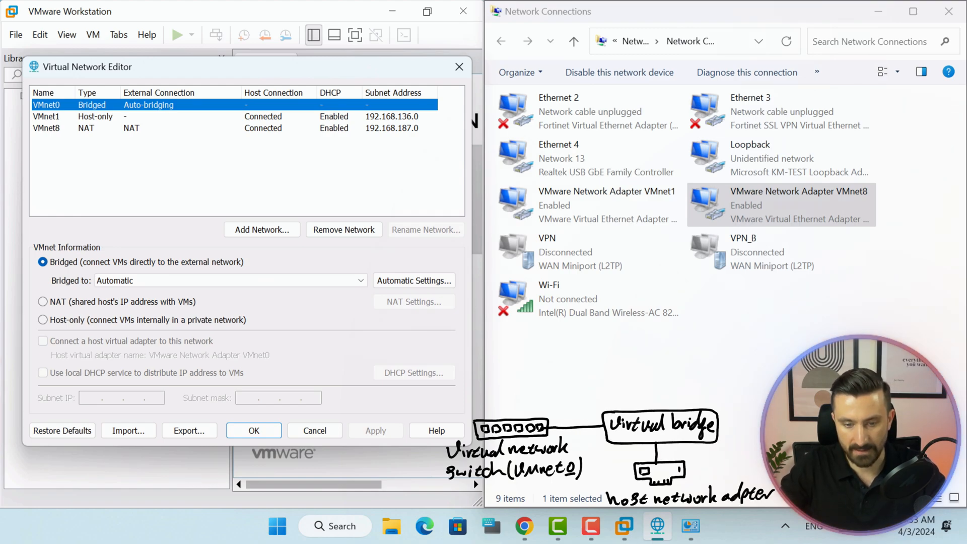
pyautogui.moveTo(445, 361)
pyautogui.mouseDown()
pyautogui.moveTo(451, 372)
pyautogui.moveTo(504, 369)
pyautogui.moveTo(637, 352)
pyautogui.moveTo(624, 361)
pyautogui.moveTo(593, 346)
pyautogui.moveTo(608, 358)
pyautogui.mouseUp()
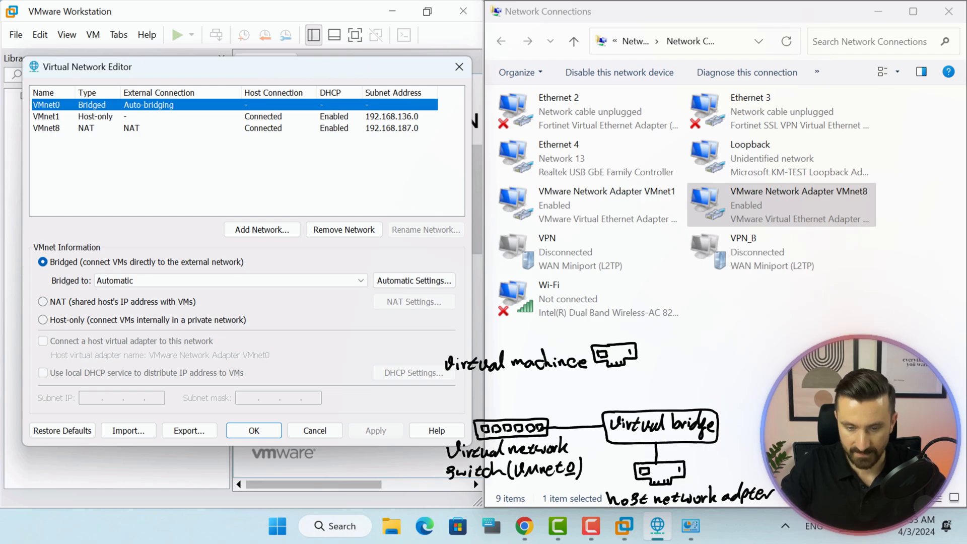
pyautogui.moveTo(513, 320); pyautogui.dragTo(701, 325)
pyautogui.moveTo(598, 377)
pyautogui.mouseDown()
pyautogui.moveTo(495, 382)
pyautogui.moveTo(439, 343)
pyautogui.moveTo(584, 339)
pyautogui.moveTo(527, 390)
pyautogui.moveTo(477, 416)
pyautogui.mouseUp()
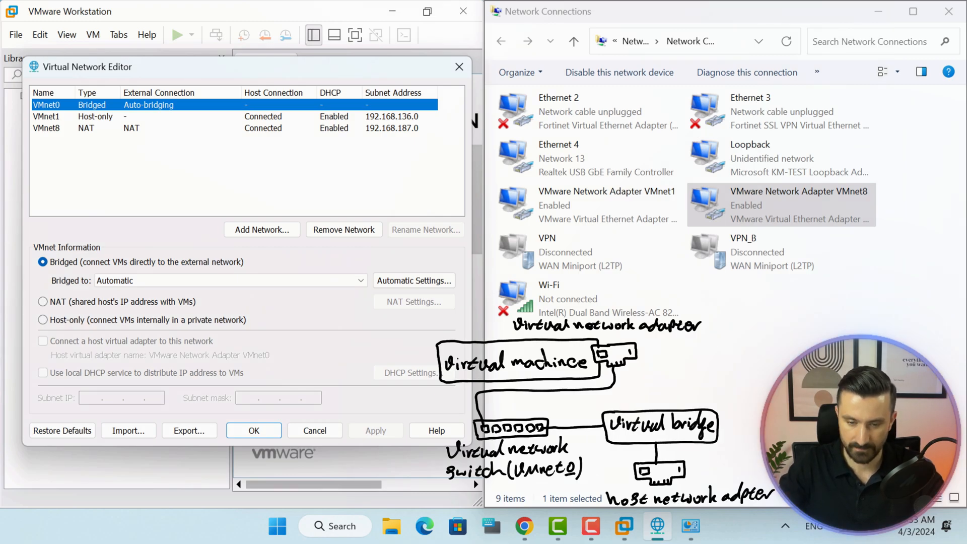
pyautogui.hotkey('ctrl', 'z')
pyautogui.hotkey('ctrl', 'z')
pyautogui.hotkey('ctrl', 'z')
pyautogui.hotkey('ctrl', 'z')
pyautogui.hotkey('ctrl', 'z')
pyautogui.hotkey('ctrl', 'z')
pyautogui.hotkey('ctrl', 'z')
pyautogui.hotkey('ctrl', 'z')
pyautogui.hotkey('ctrl', 'z')
pyautogui.hotkey('ctrl', 'z')
pyautogui.hotkey('ctrl', 'z')
pyautogui.hotkey('ctrl', 'z')
pyautogui.hotkey('ctrl', 'z')
pyautogui.hotkey('ctrl', 'z')
pyautogui.hotkey('ctrl', 'z')
pyautogui.hotkey('ctrl', 'z')
pyautogui.hotkey('ctrl', 'z')
pyautogui.hotkey('ctrl', 'z')
pyautogui.hotkey('ctrl', 'z')
pyautogui.hotkey('ctrl', 'z')
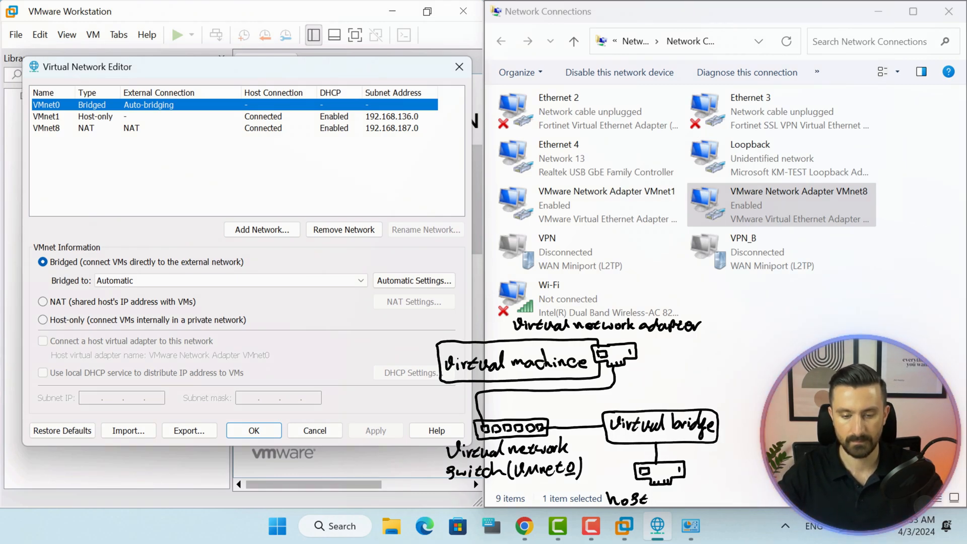
pyautogui.hotkey('ctrl', 'z')
pyautogui.hotkey('ctrl', 'z')
pyautogui.hotkey('ctrl', 'z')
pyautogui.hotkey('ctrl', 'z')
pyautogui.hotkey('ctrl', 'z')
pyautogui.hotkey('ctrl', 'z')
pyautogui.hotkey('ctrl', 'z')
pyautogui.hotkey('ctrl', 'z')
pyautogui.hotkey('ctrl', 'z')
pyautogui.hotkey('ctrl', 'z')
pyautogui.hotkey('ctrl', 'z')
pyautogui.hotkey('ctrl', 'z')
pyautogui.hotkey('ctrl', 'z')
pyautogui.hotkey('ctrl', 'z')
pyautogui.hotkey('ctrl', 'z')
pyautogui.hotkey('ctrl', 'z')
pyautogui.hotkey('ctrl', 'z')
pyautogui.hotkey('ctrl', 'z')
pyautogui.hotkey('ctrl', 'z')
pyautogui.hotkey('ctrl', 'z')
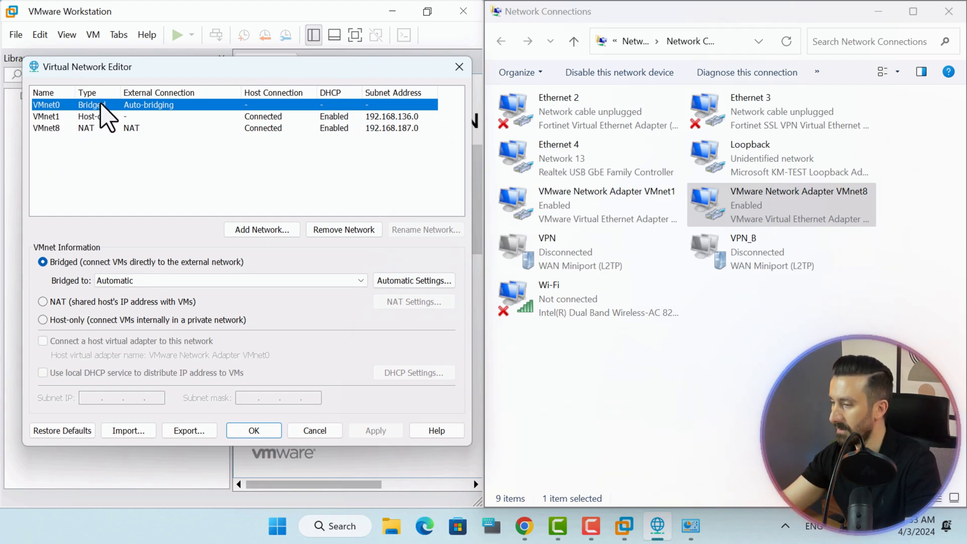
# Bridge VMnet0 to the Intel wireless adapter, then the Fortinet Virtual Ethernet Adapter, matching connections.
pyautogui.click(159, 286)
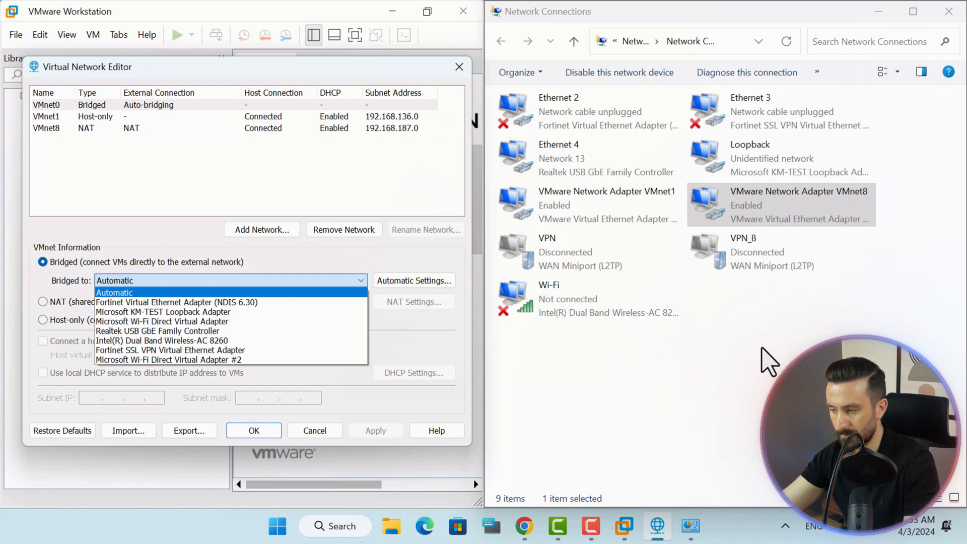
pyautogui.click(655, 314)
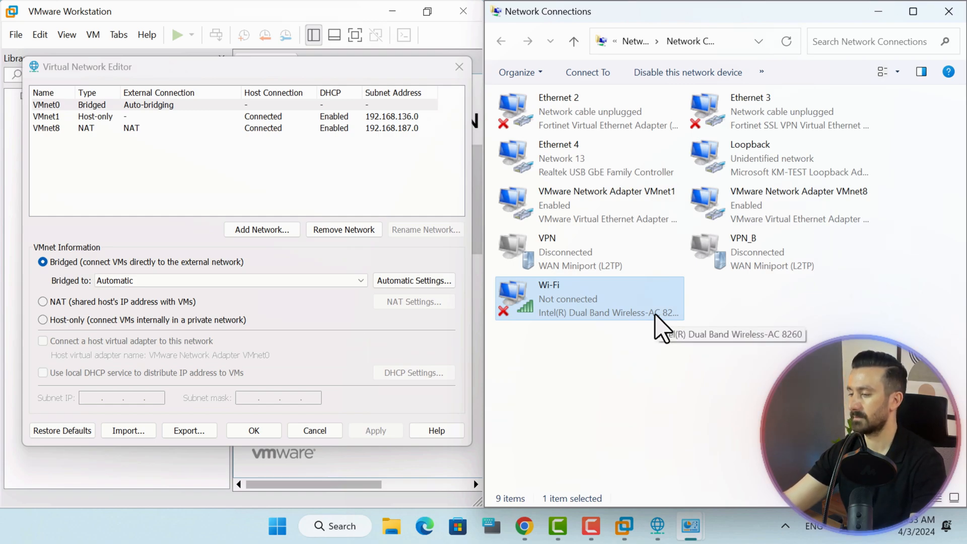
pyautogui.click(176, 282)
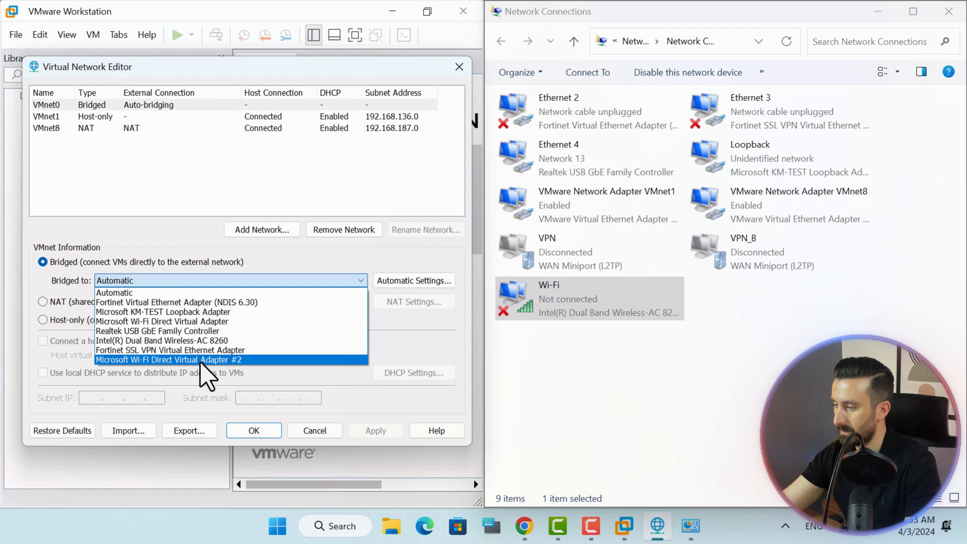
pyautogui.click(207, 340)
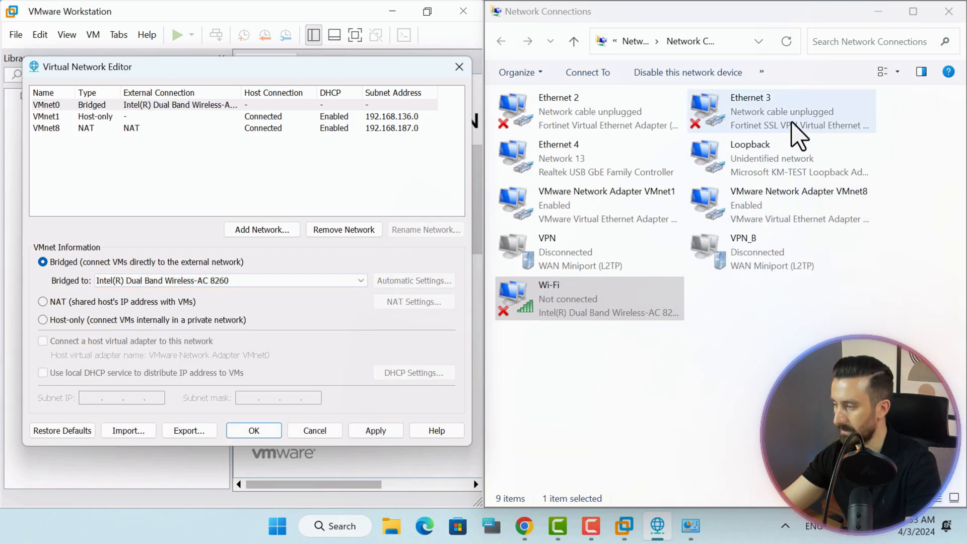
pyautogui.click(579, 108)
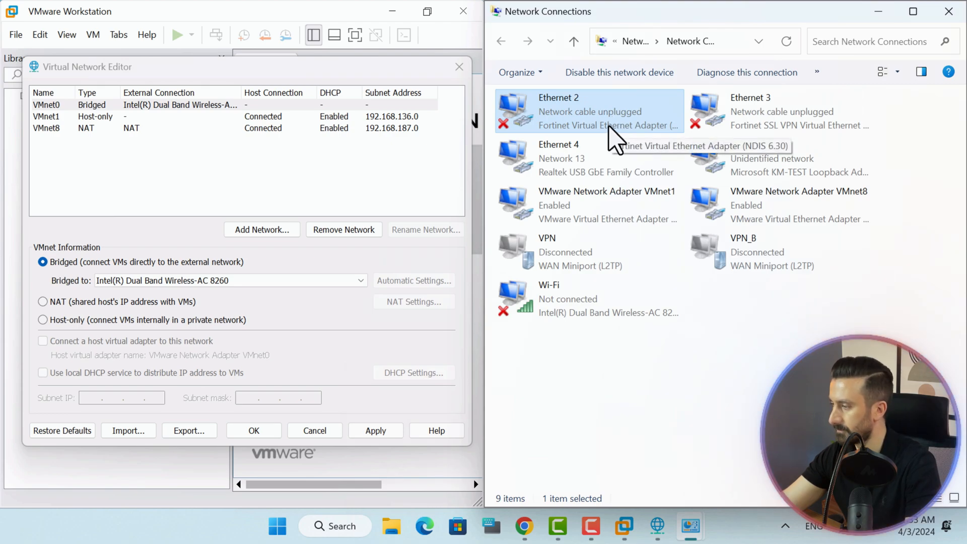
pyautogui.click(300, 281)
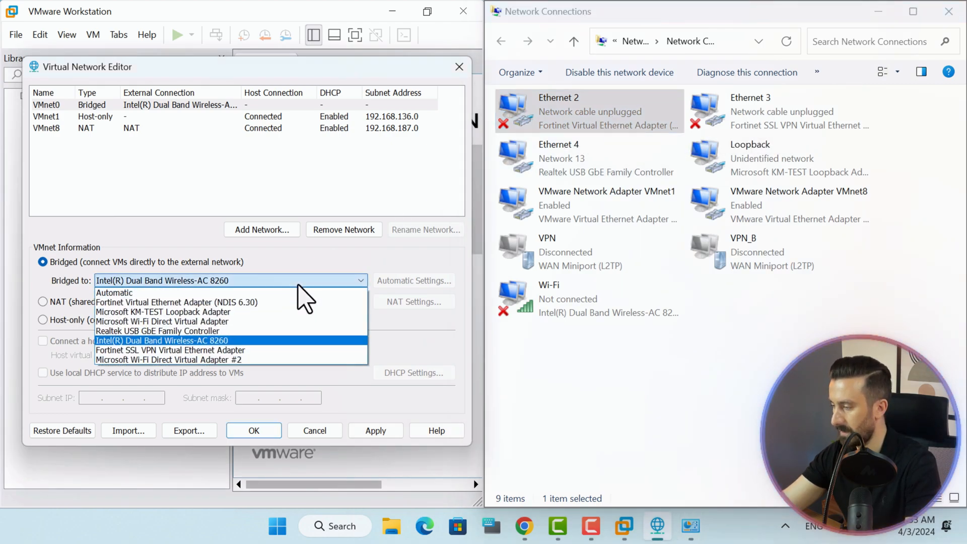
pyautogui.click(212, 302)
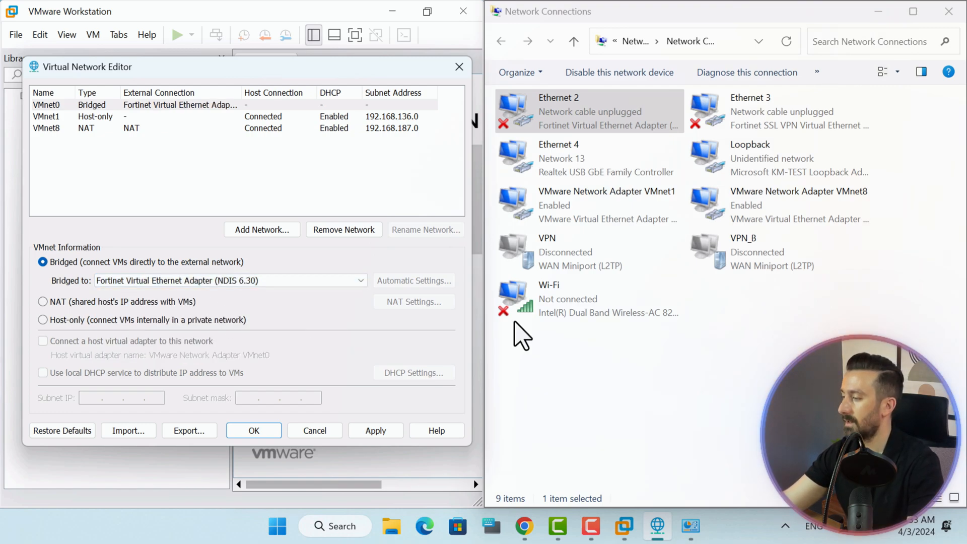
# Try bridging VMnet0 to the Fortinet SSL VPN and Realtek USB GbE adapters, then revert to Automatic.
pyautogui.click(733, 114)
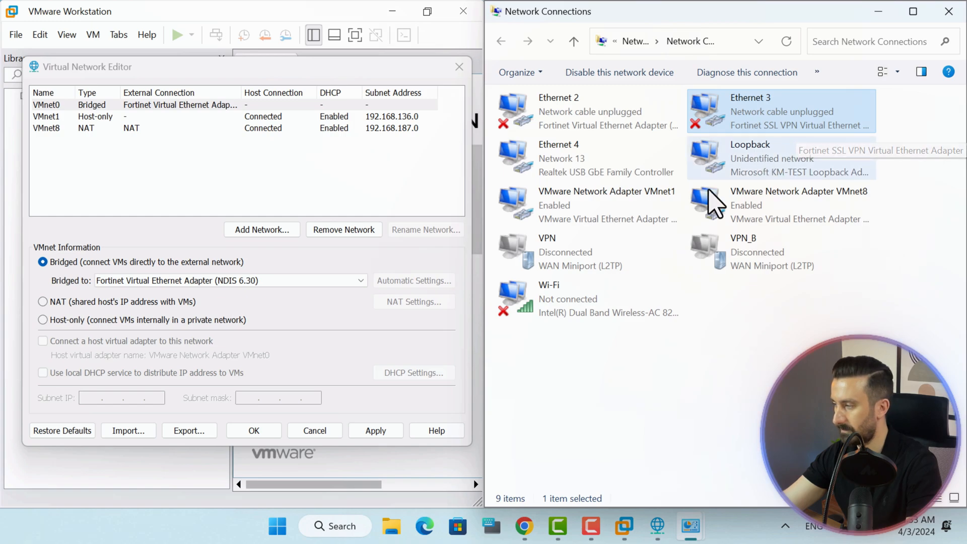
pyautogui.click(276, 281)
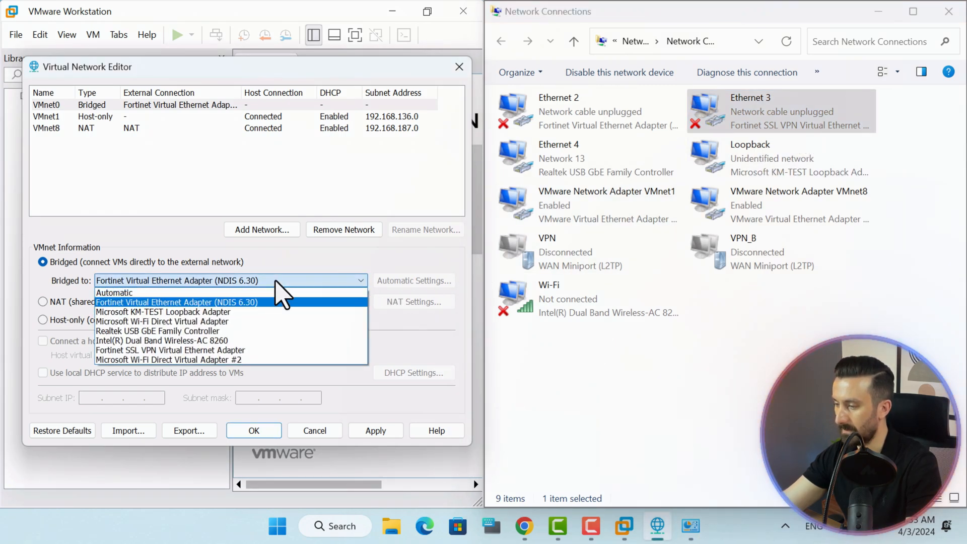
pyautogui.click(184, 350)
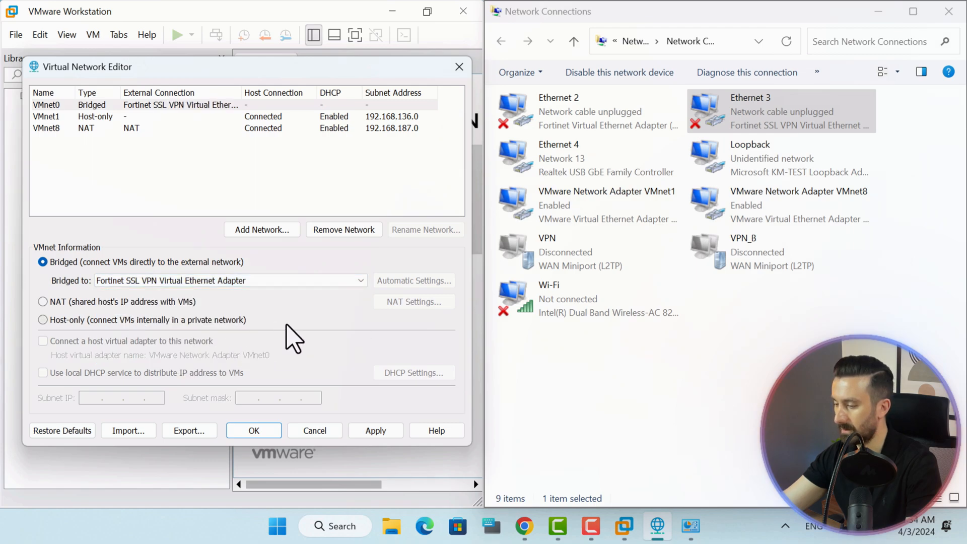
pyautogui.click(574, 172)
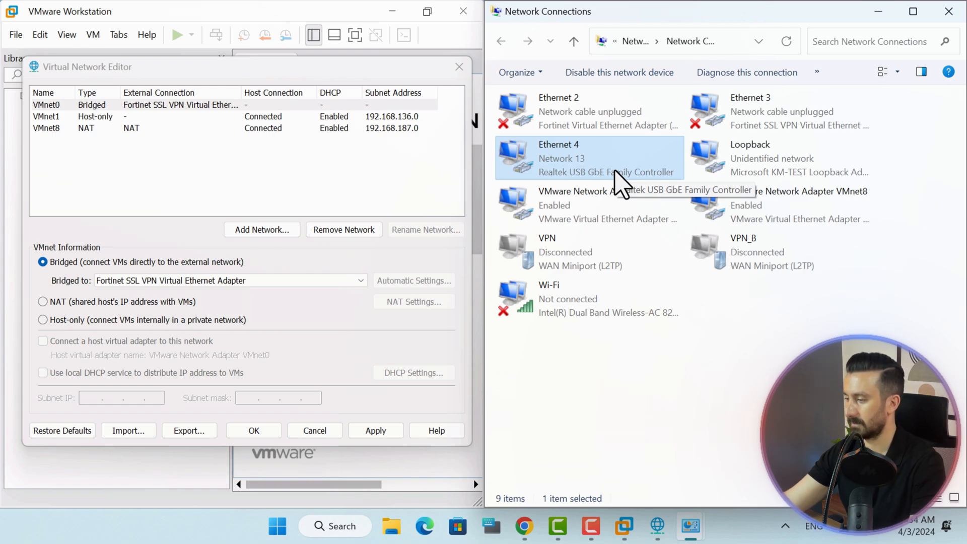
pyautogui.click(213, 281)
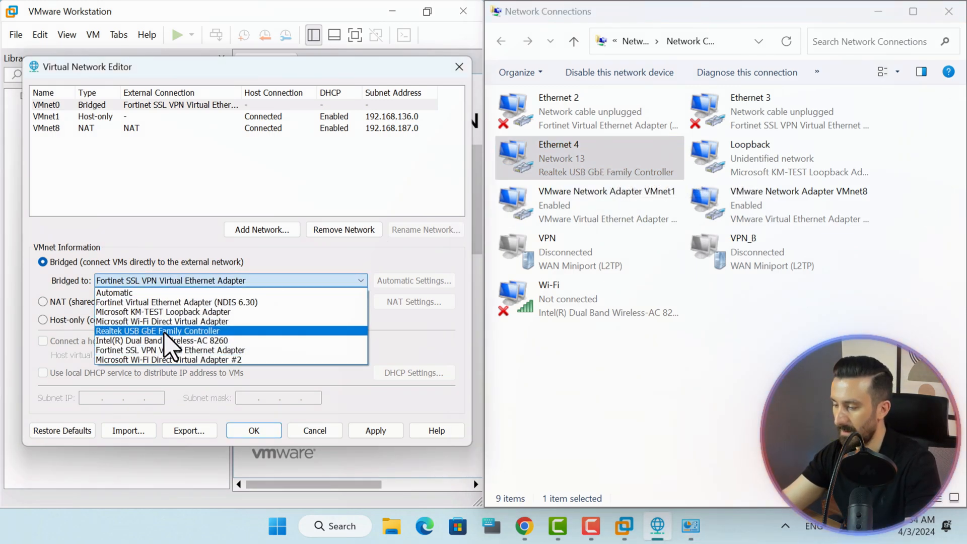
pyautogui.click(196, 331)
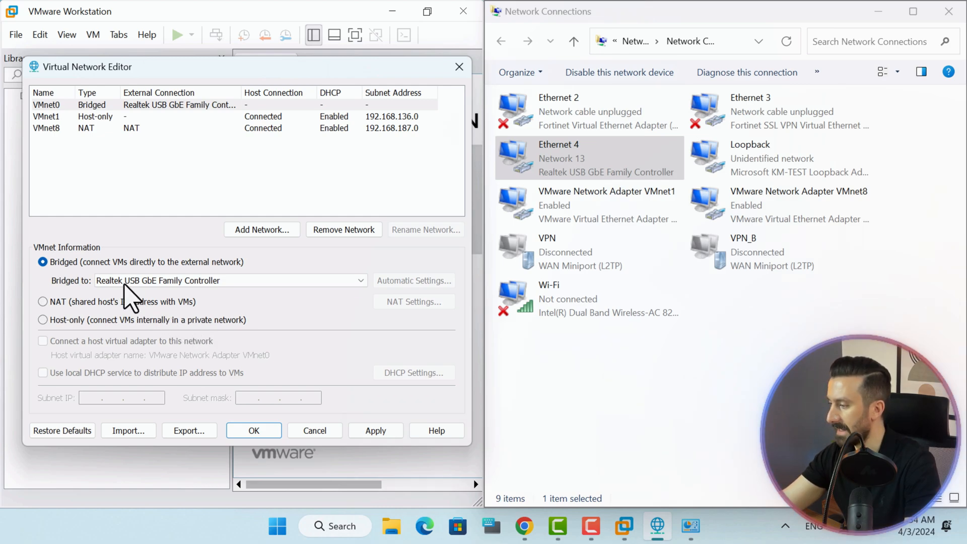
pyautogui.click(108, 281)
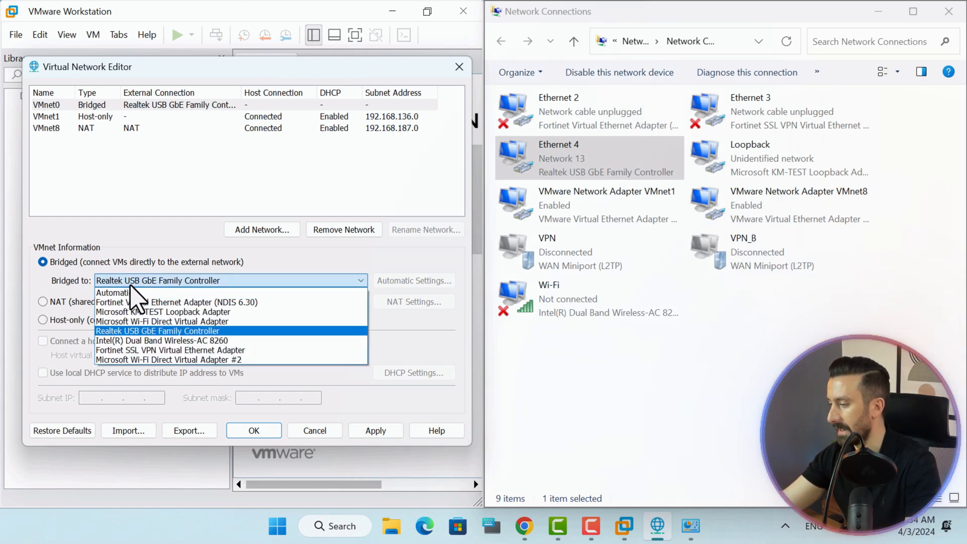
pyautogui.click(130, 294)
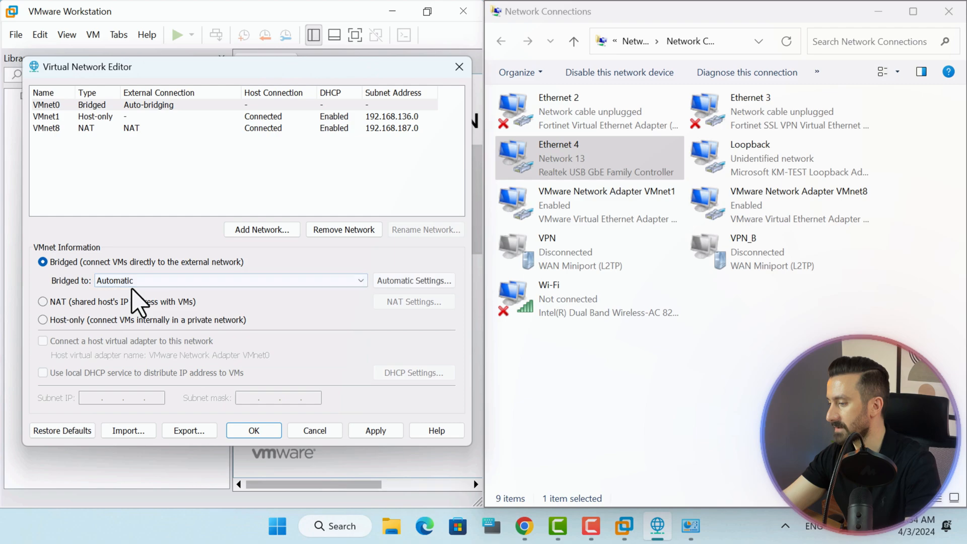
# Uncheck every adapter in Automatic Settings except Wi-Fi Direct Virtual Adapter #2 and Realtek USB GbE.
pyautogui.click(442, 282)
pyautogui.click(46, 144)
pyautogui.click(46, 159)
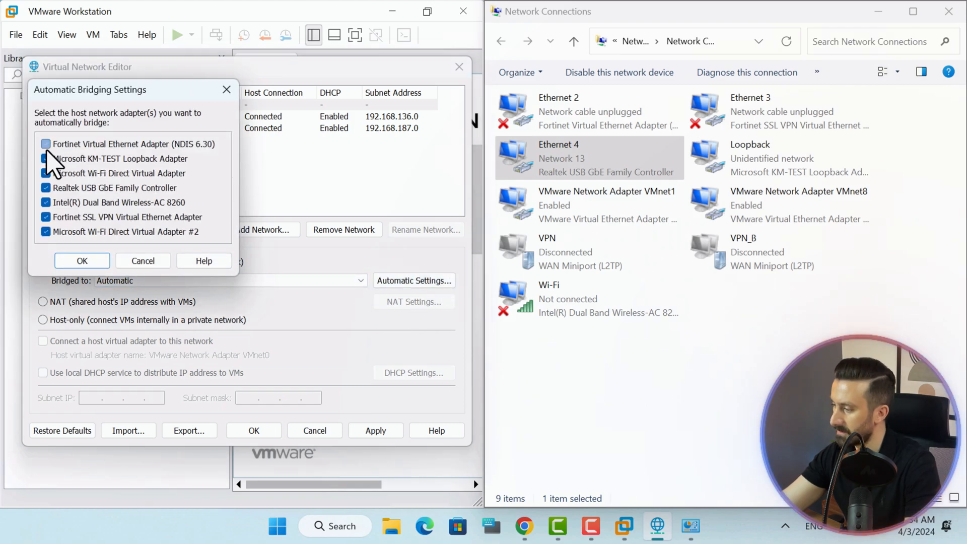
pyautogui.click(46, 174)
pyautogui.click(46, 188)
pyautogui.click(45, 202)
pyautogui.click(46, 217)
pyautogui.click(46, 232)
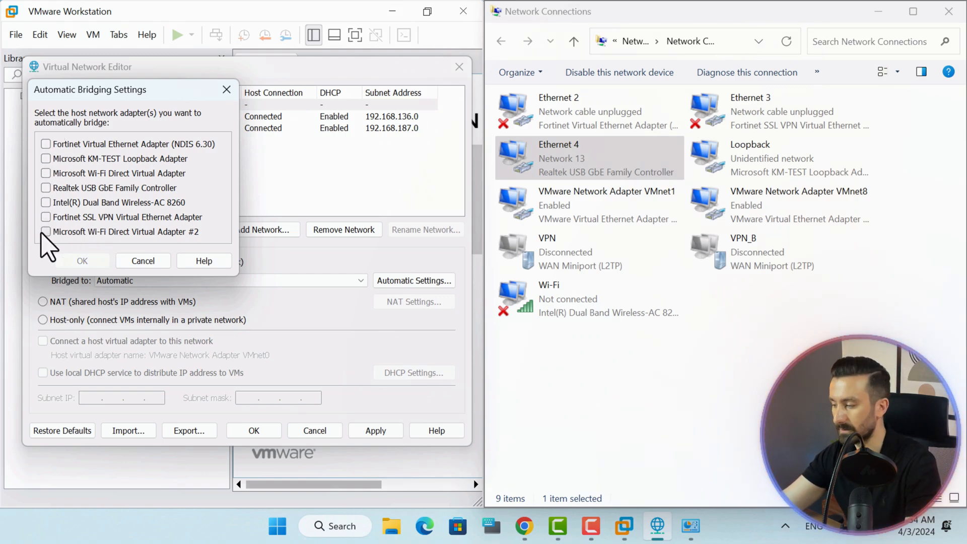
pyautogui.click(46, 232)
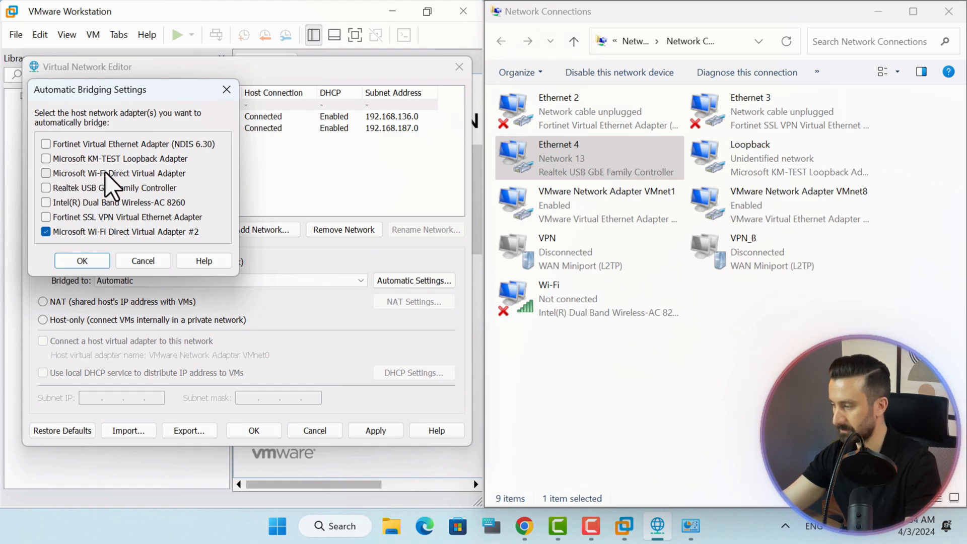
pyautogui.click(46, 188)
pyautogui.click(89, 261)
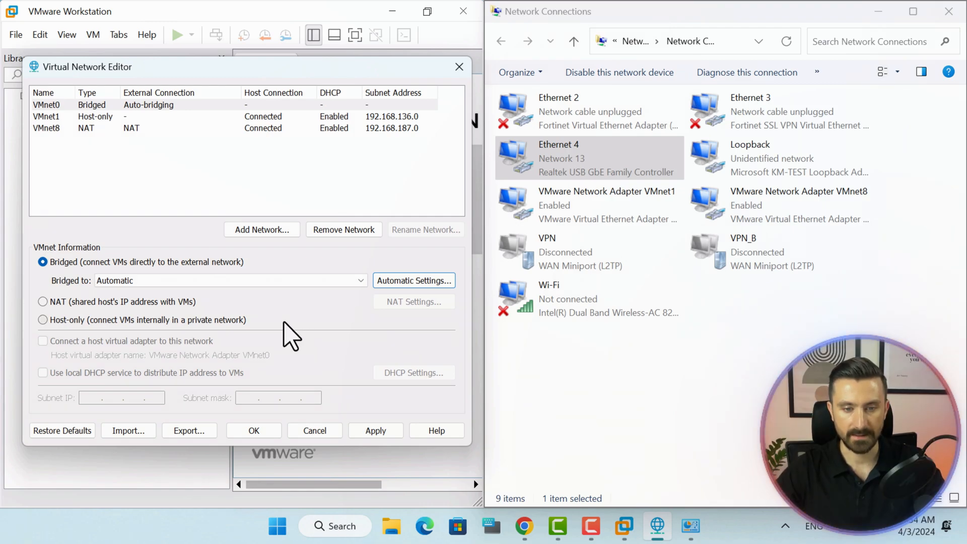
# Add VMnet2 as a new virtual network.
pyautogui.click(277, 230)
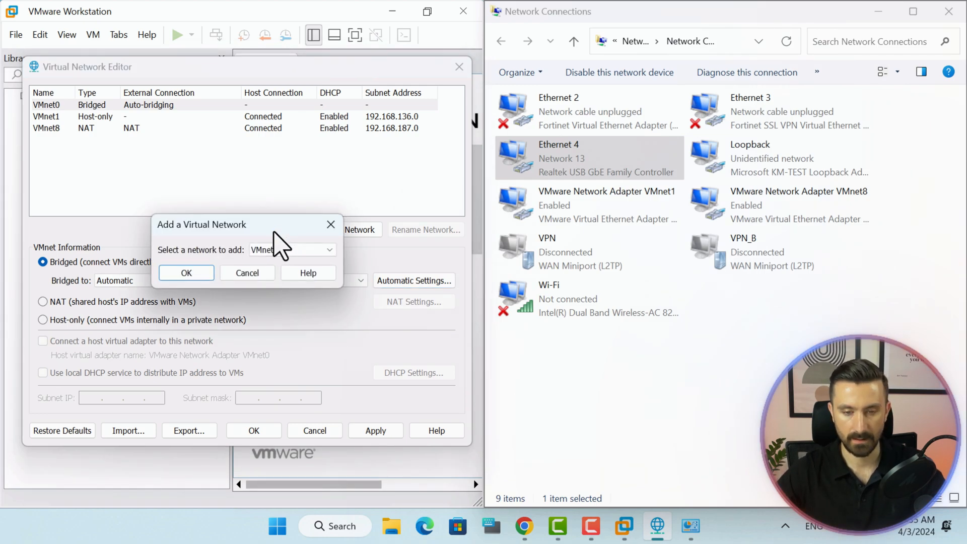
pyautogui.click(281, 250)
pyautogui.click(199, 275)
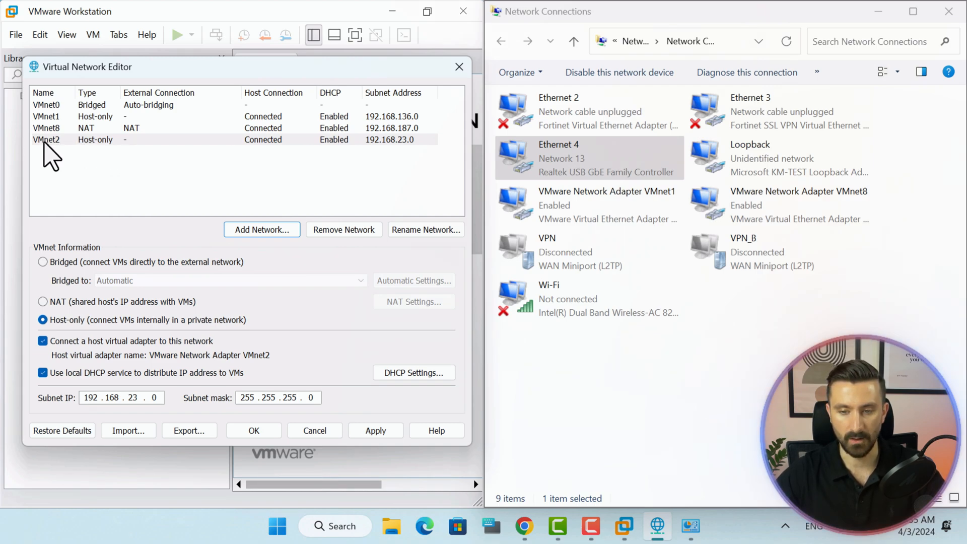
# Try Bridged and NAT for VMnet2, dismiss the single-NAT error, and settle on Host-only.
pyautogui.click(45, 266)
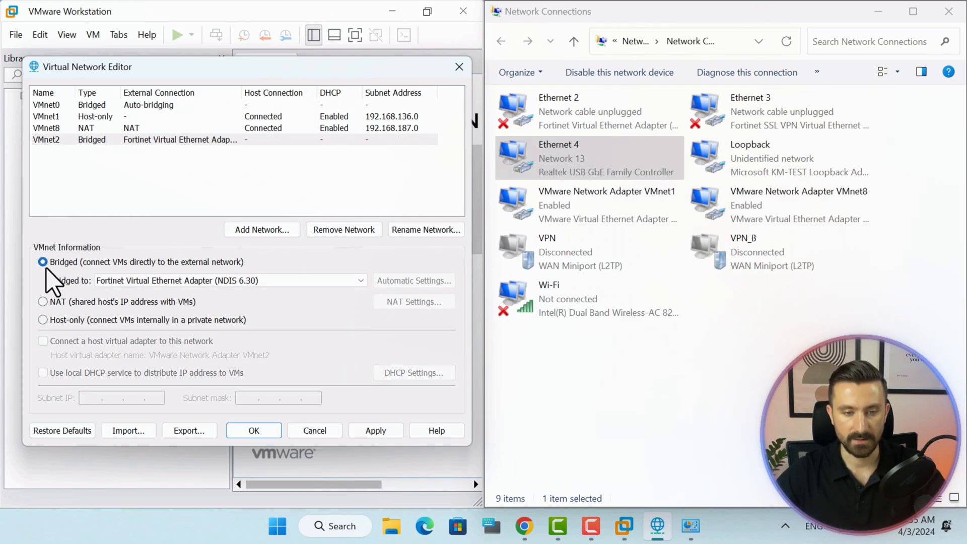
pyautogui.click(43, 302)
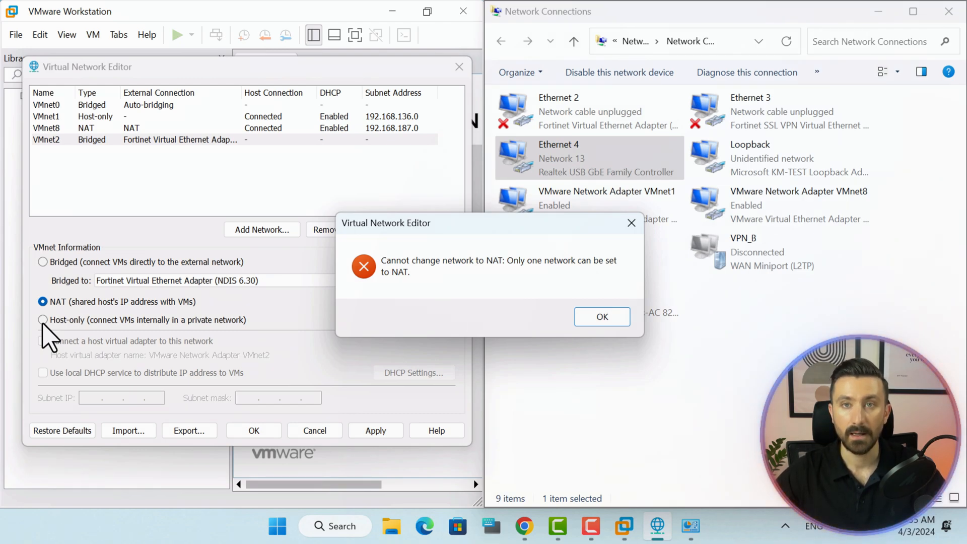
pyautogui.click(596, 318)
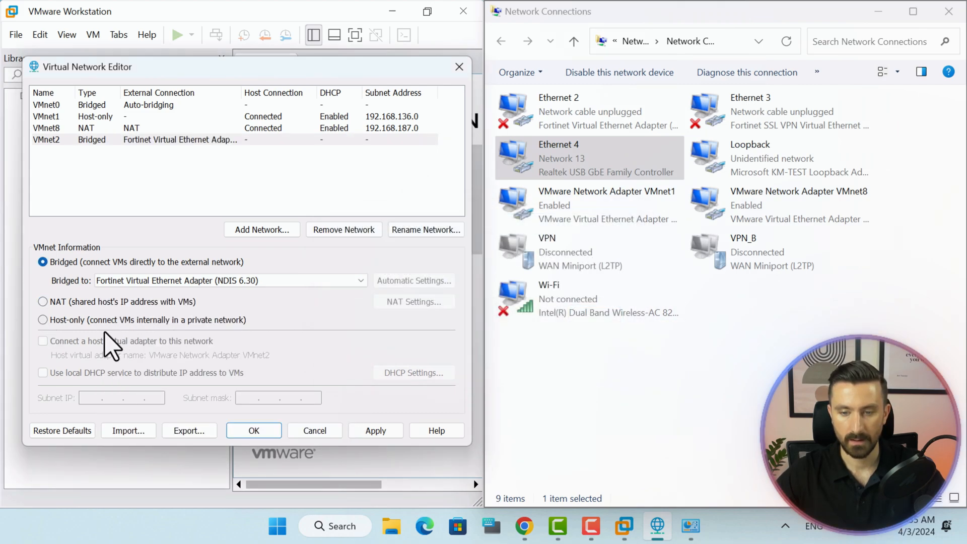
pyautogui.click(56, 320)
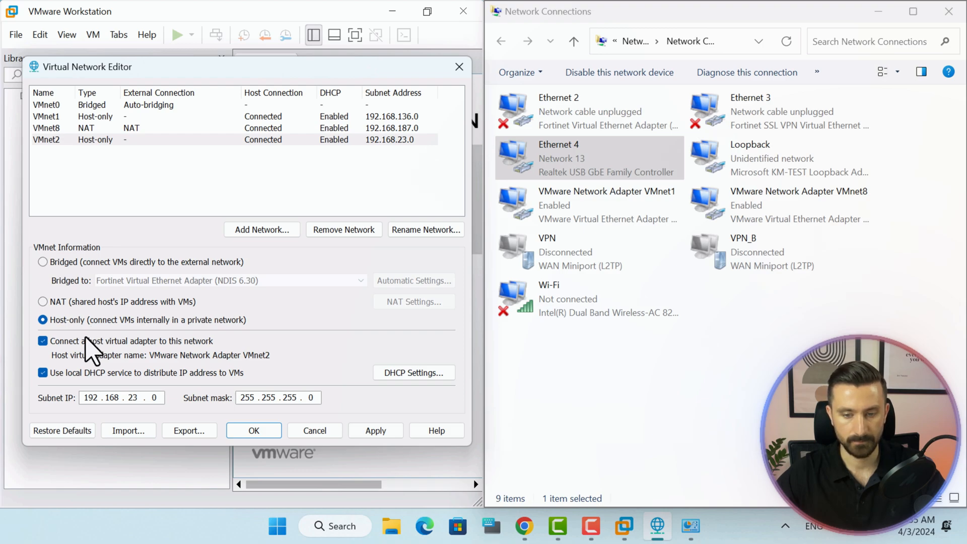
# Apply VMnet2 and refresh Network Connections to find the new VMware Network Adapter VMnet2.
pyautogui.click(373, 431)
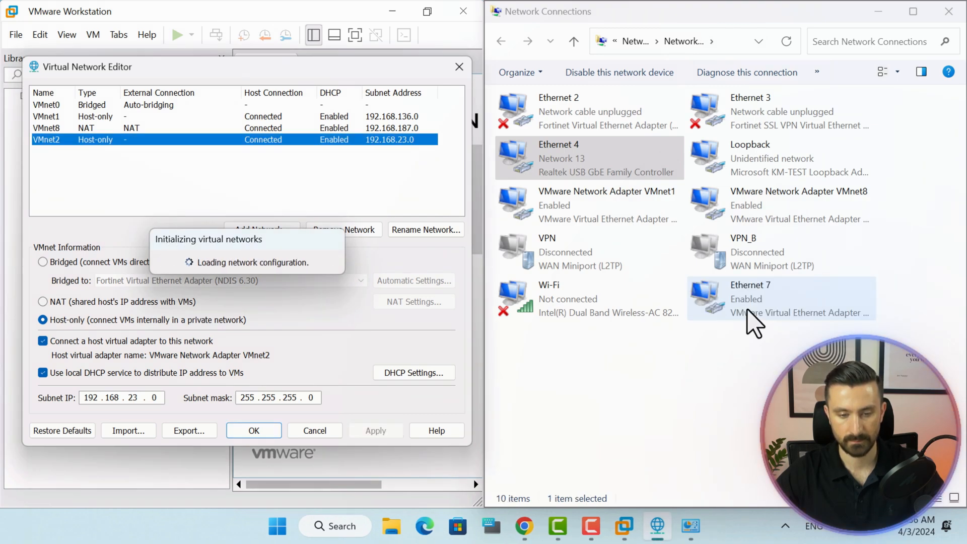
pyautogui.rightClick(696, 367)
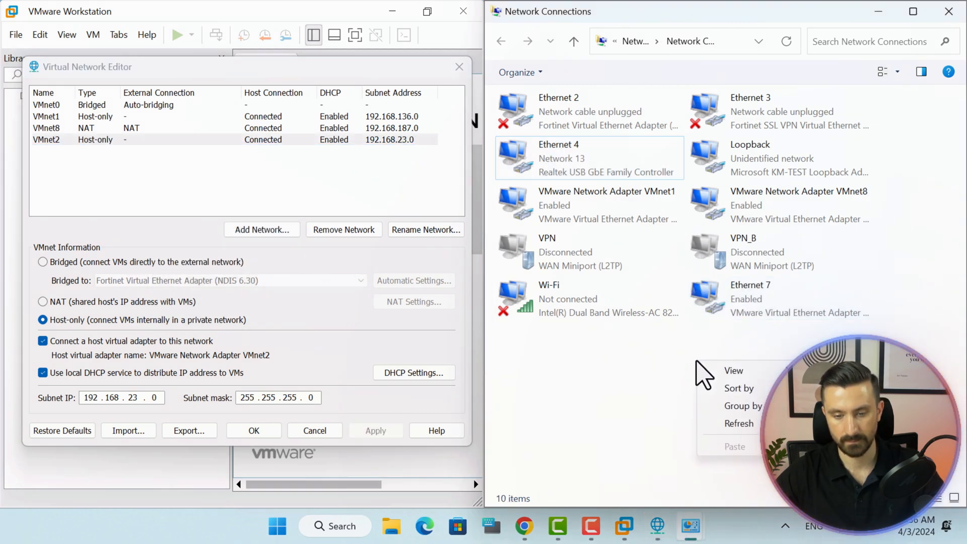
pyautogui.click(740, 423)
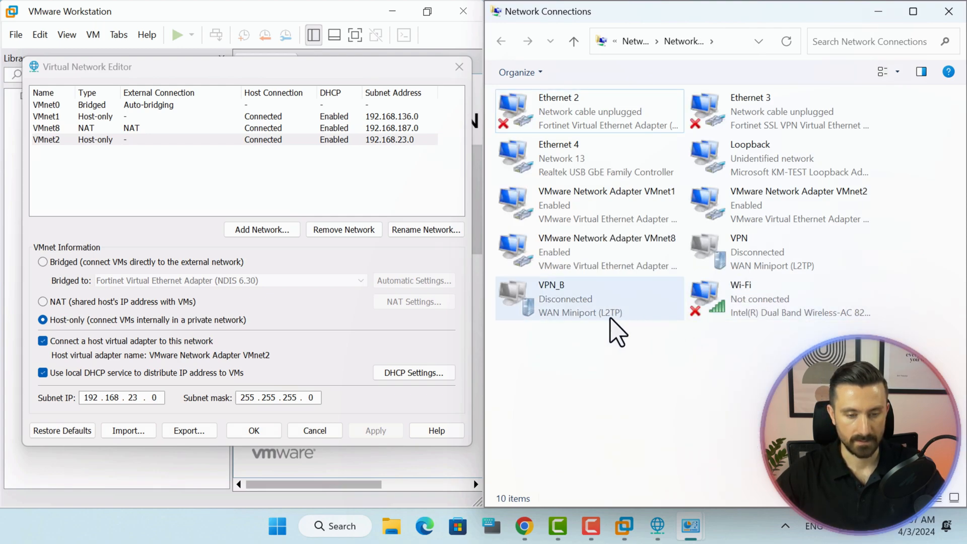
pyautogui.click(836, 216)
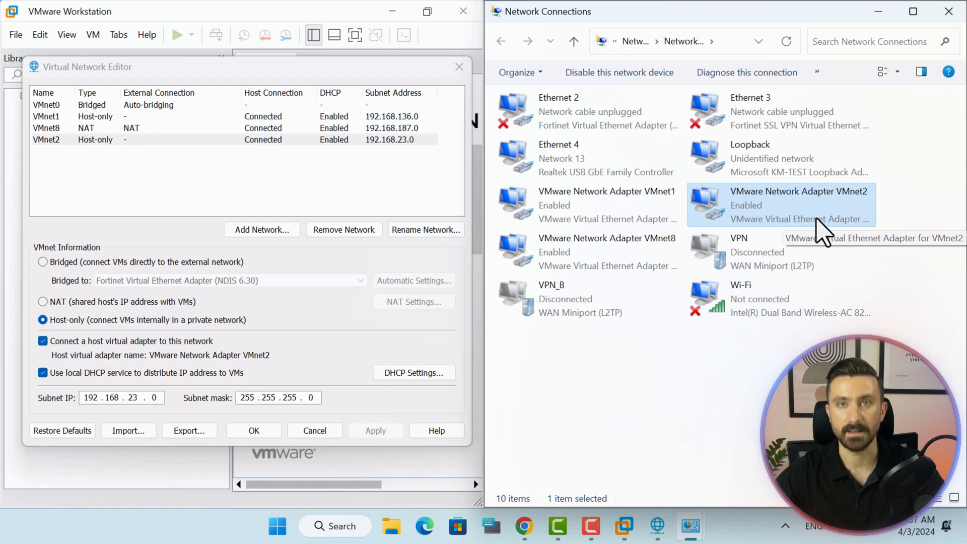
# Remove VMnet2, save with OK, and maximize the VMware Workstation window.
pyautogui.click(337, 229)
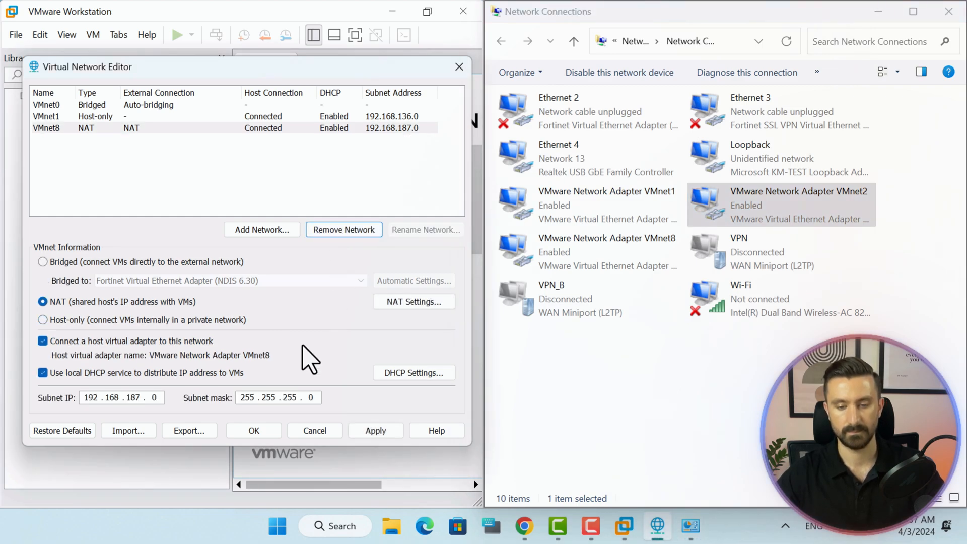
pyautogui.click(254, 434)
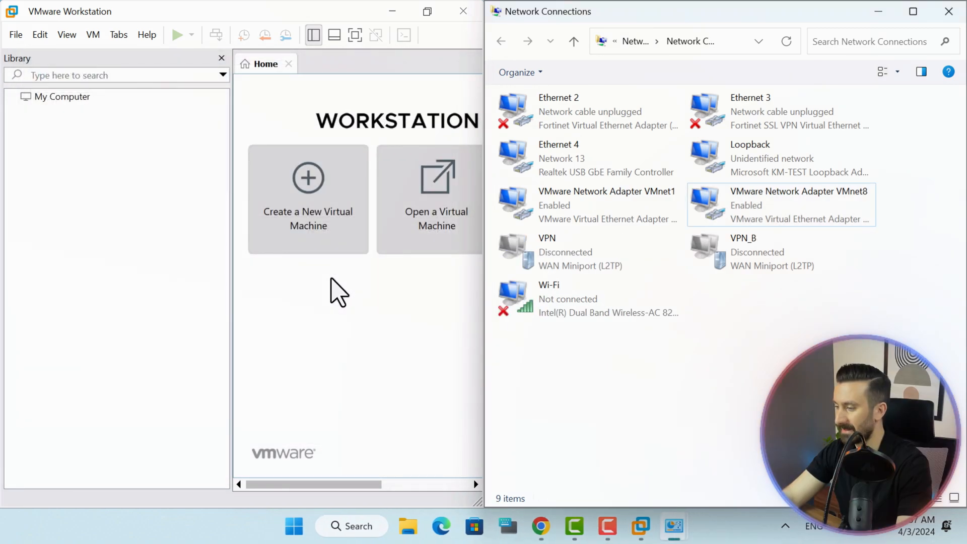
pyautogui.click(331, 280)
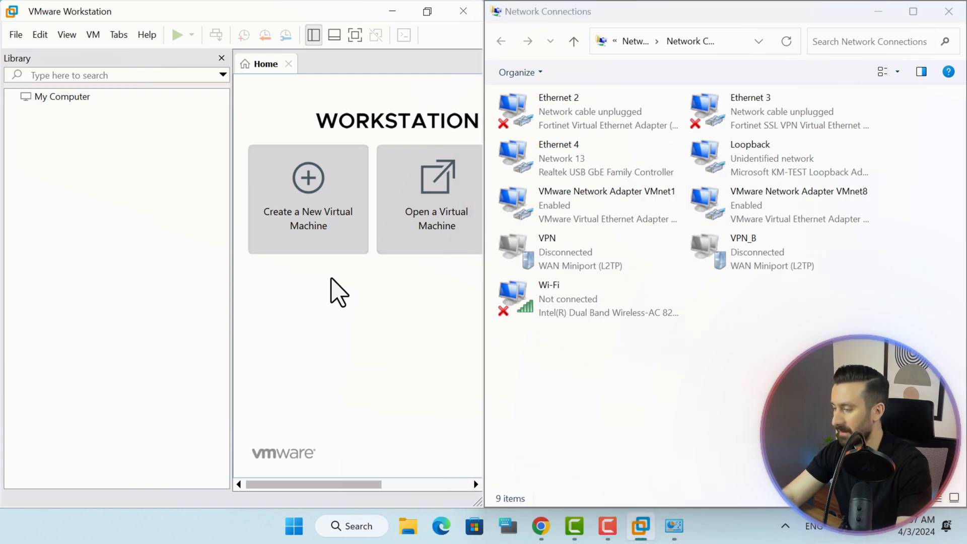
pyautogui.click(429, 13)
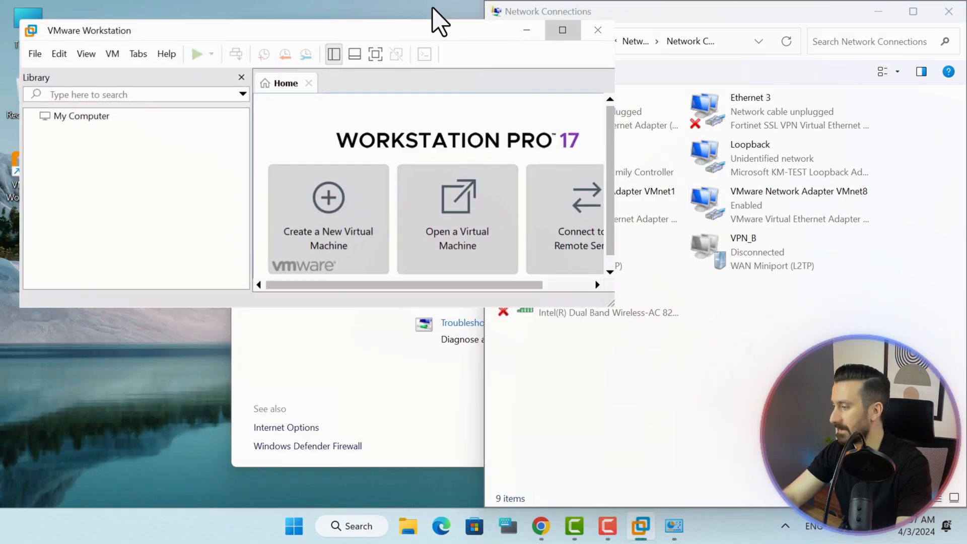
pyautogui.click(560, 29)
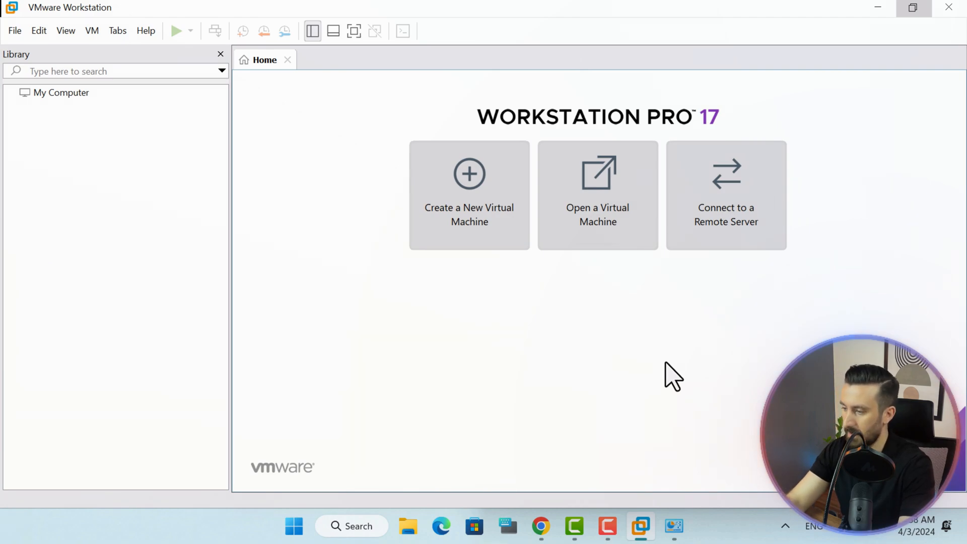
# Load gns3.com in a new tab and request the Windows download from the Software page.
pyautogui.click(545, 526)
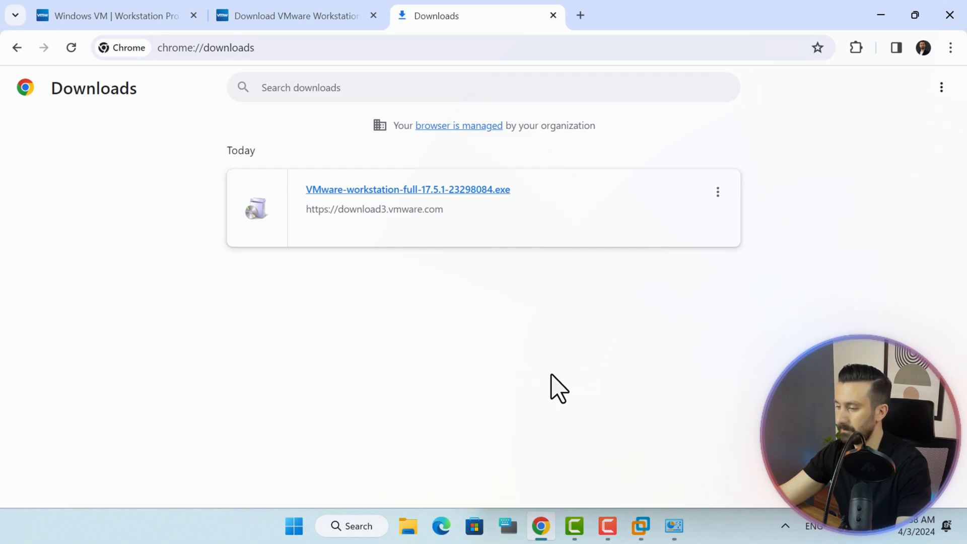
pyautogui.click(581, 15)
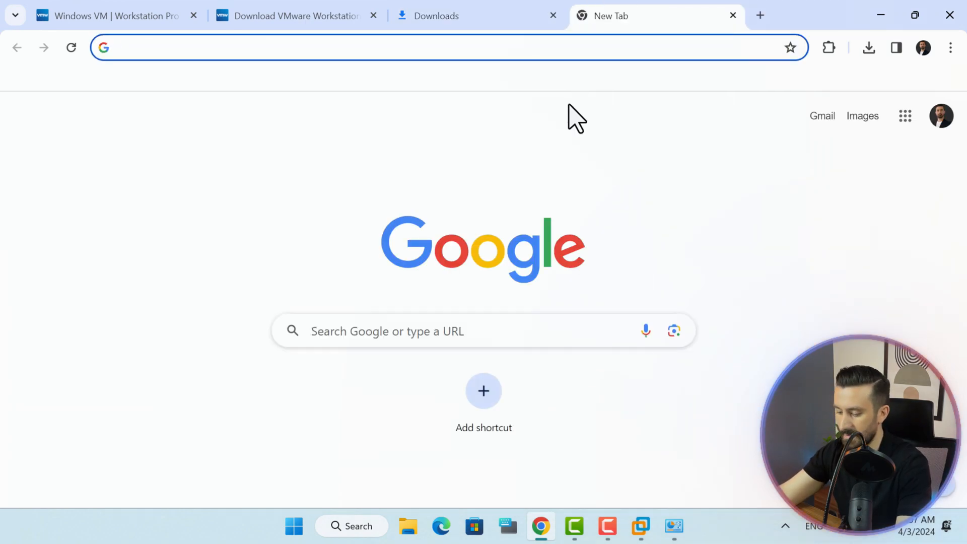
pyautogui.write('gns3.com')
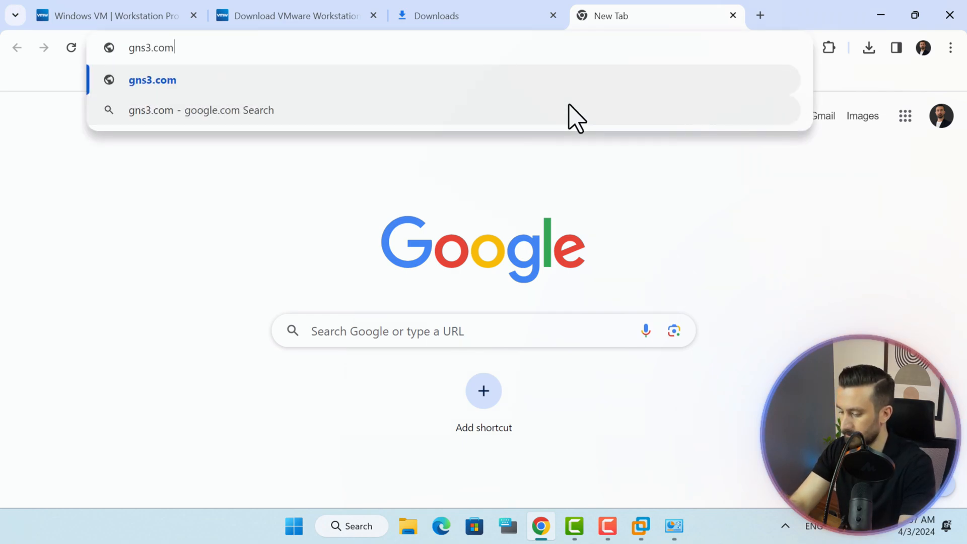
pyautogui.press('Return')
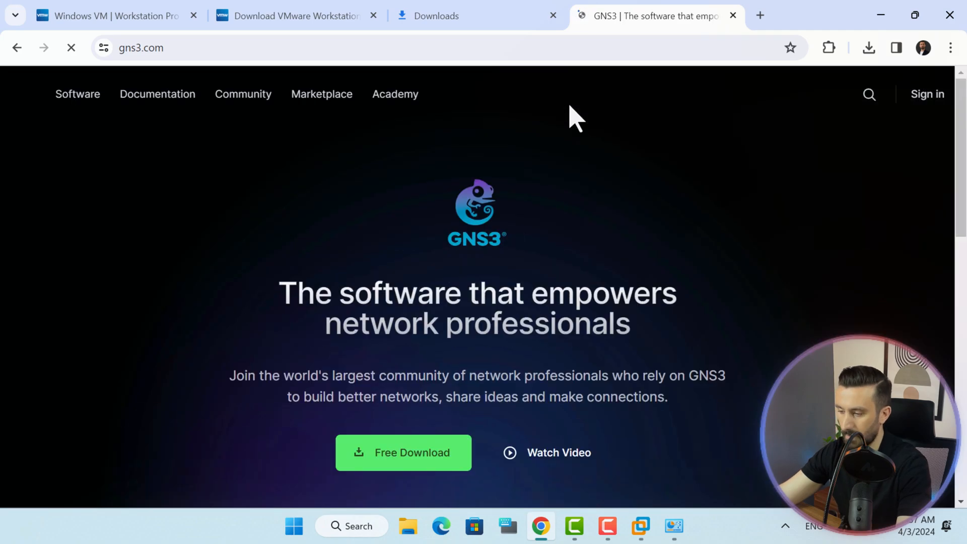
pyautogui.click(107, 95)
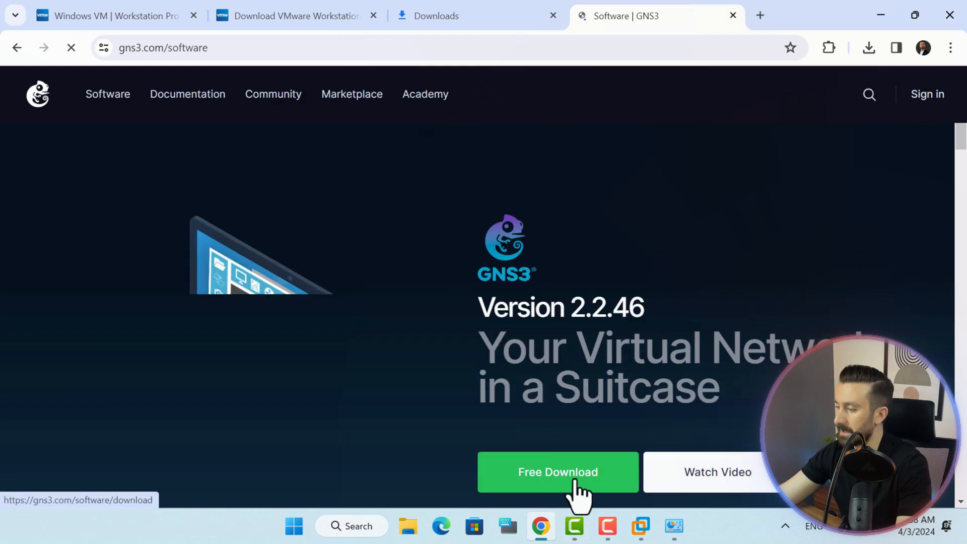
pyautogui.click(574, 482)
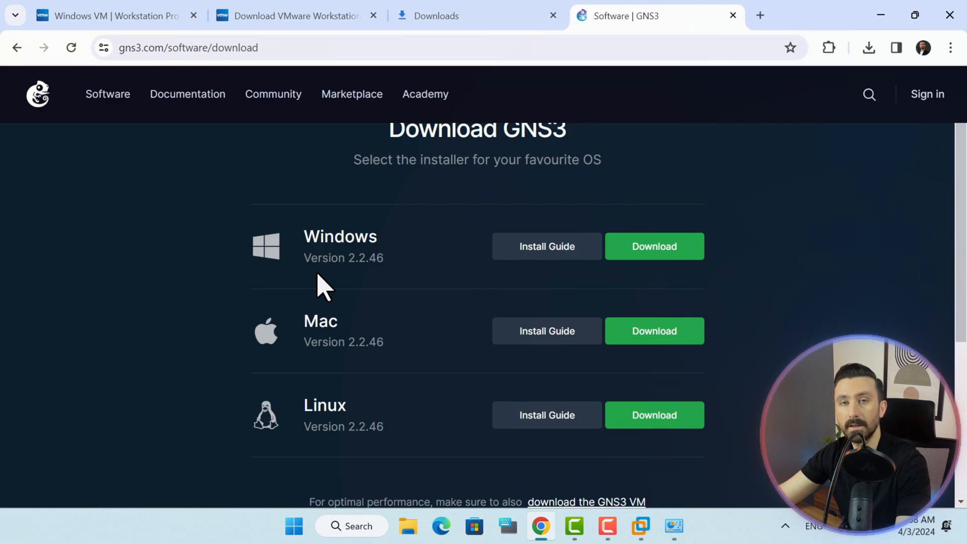
pyautogui.click(683, 248)
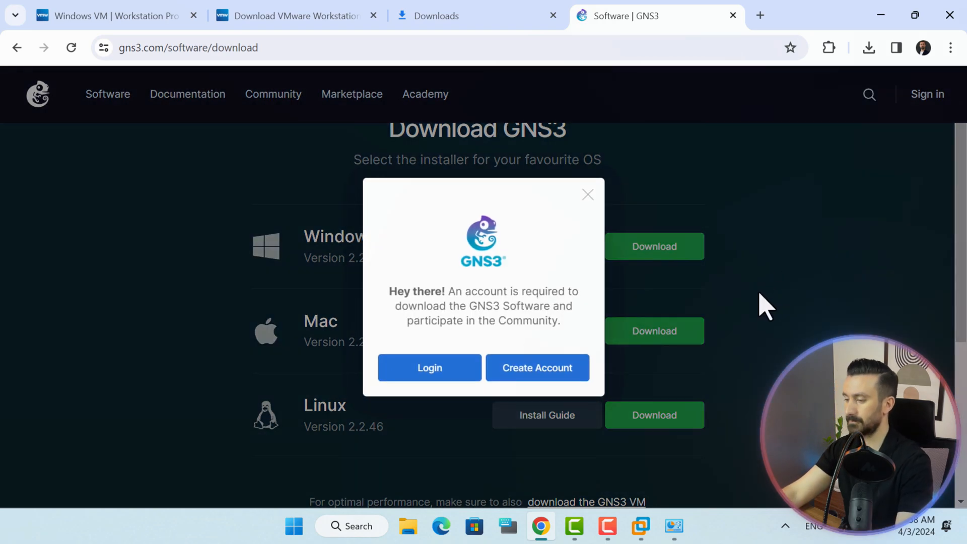
# Sign in to the GNS3 website using the saved account credentials.
pyautogui.click(422, 375)
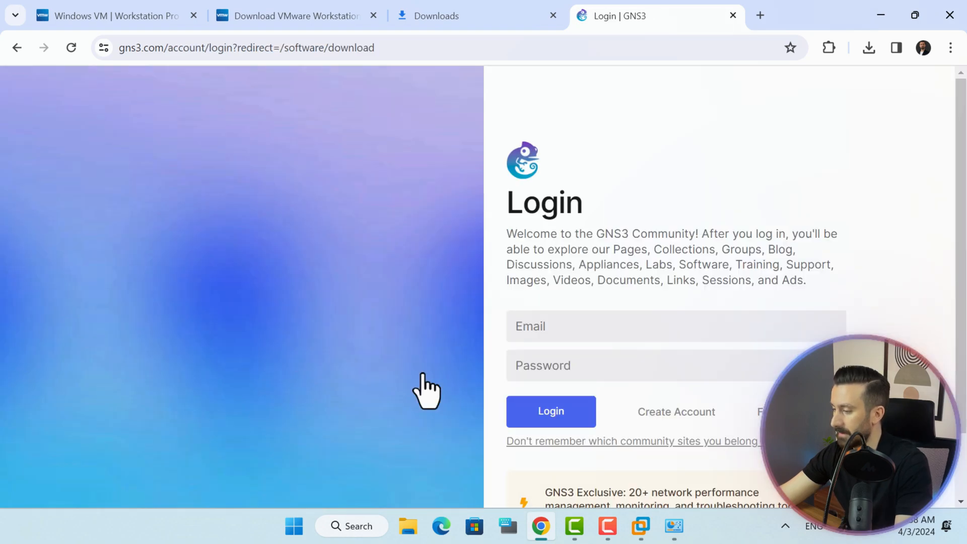
pyautogui.click(611, 328)
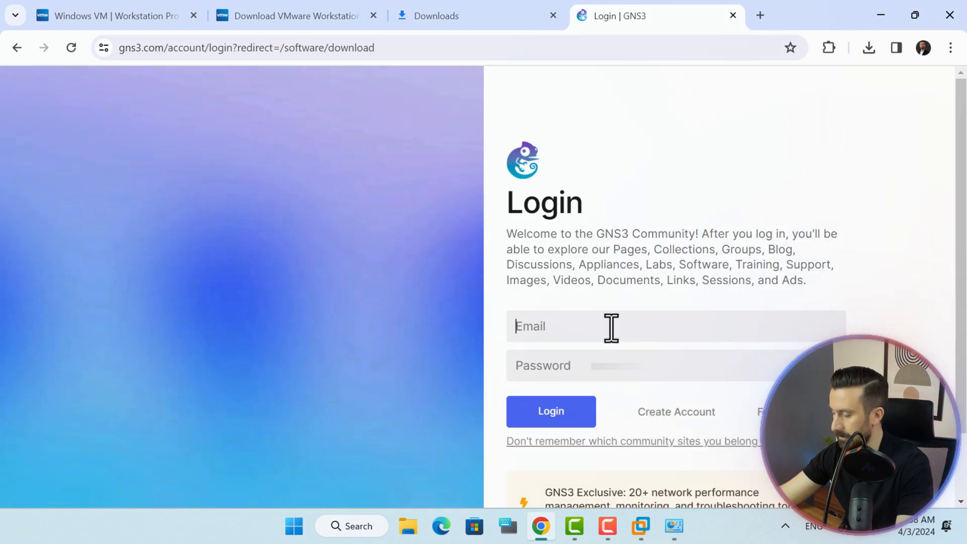
pyautogui.click(626, 377)
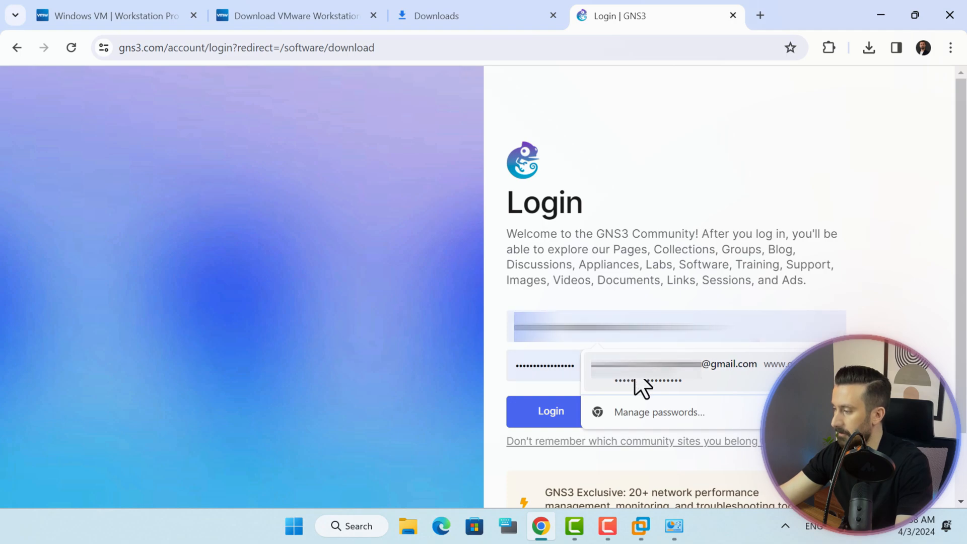
pyautogui.click(563, 405)
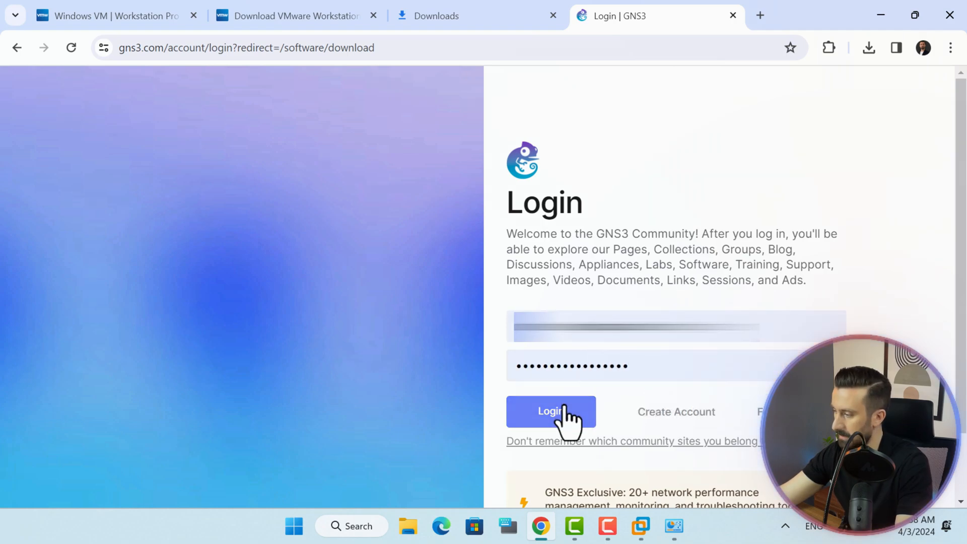
pyautogui.click(563, 407)
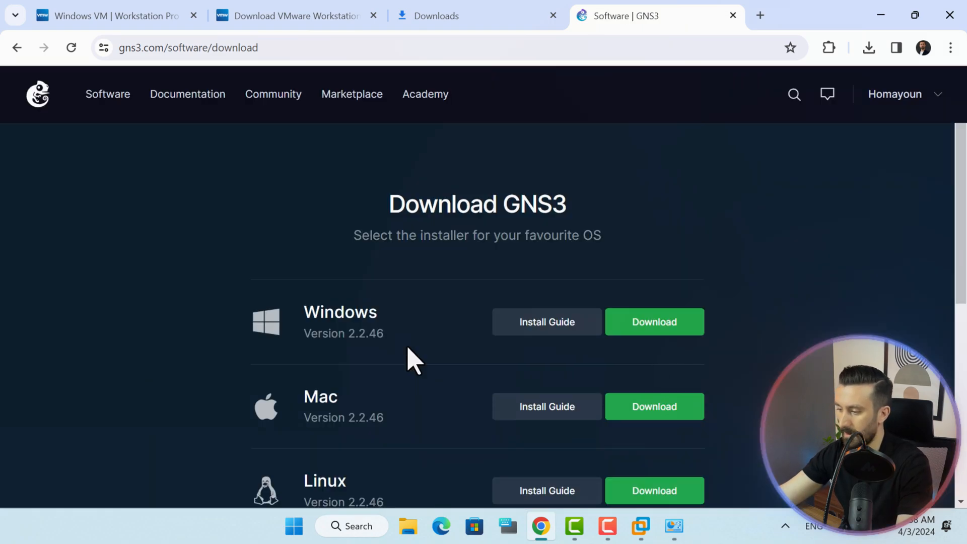
# Download the Windows 2.2.46 installer and show it in its folder.
pyautogui.click(675, 326)
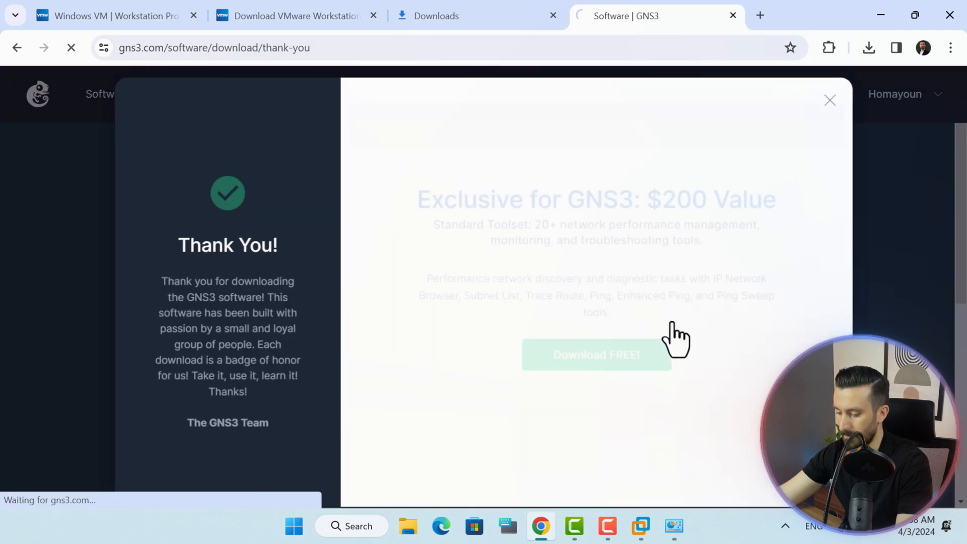
pyautogui.click(869, 47)
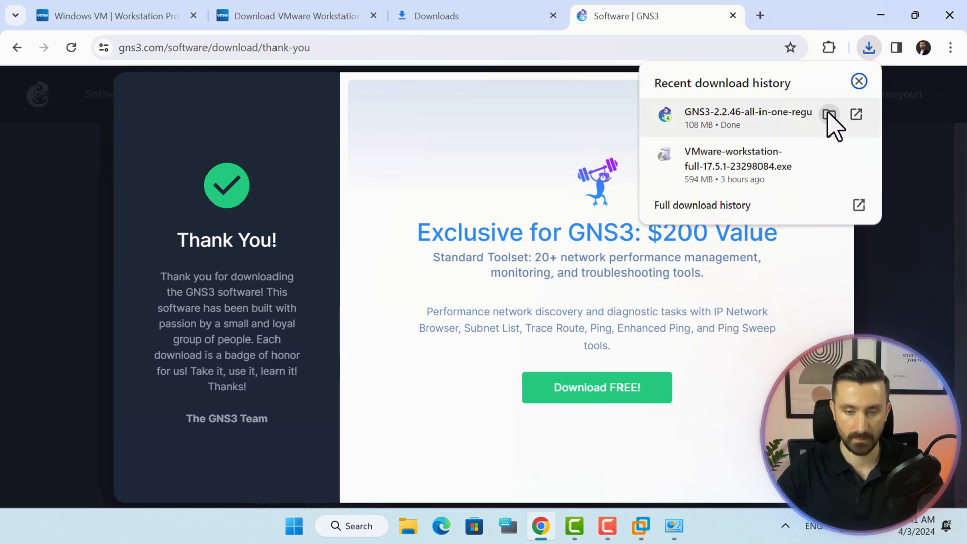
pyautogui.click(829, 116)
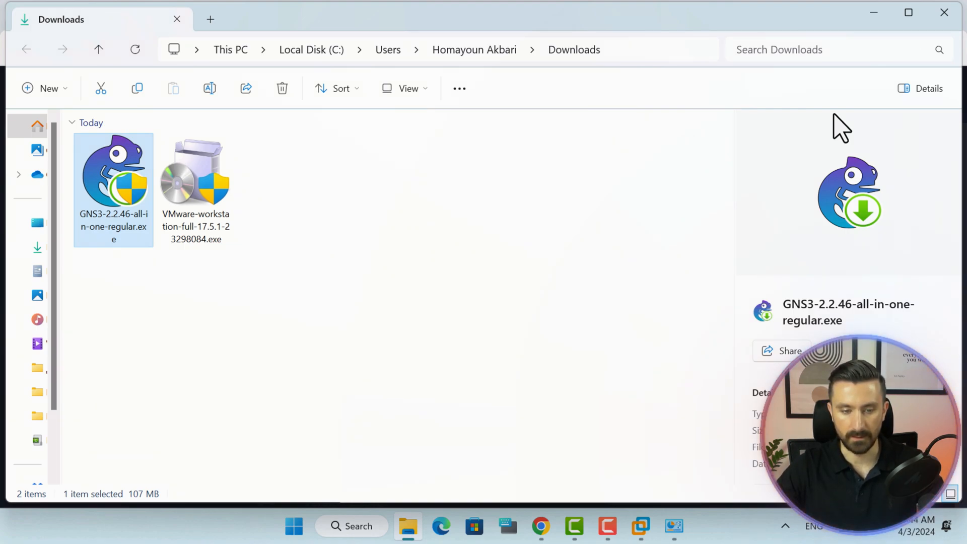
# Launch the GNS3 installer and accept the license agreement.
pyautogui.doubleClick(114, 170)
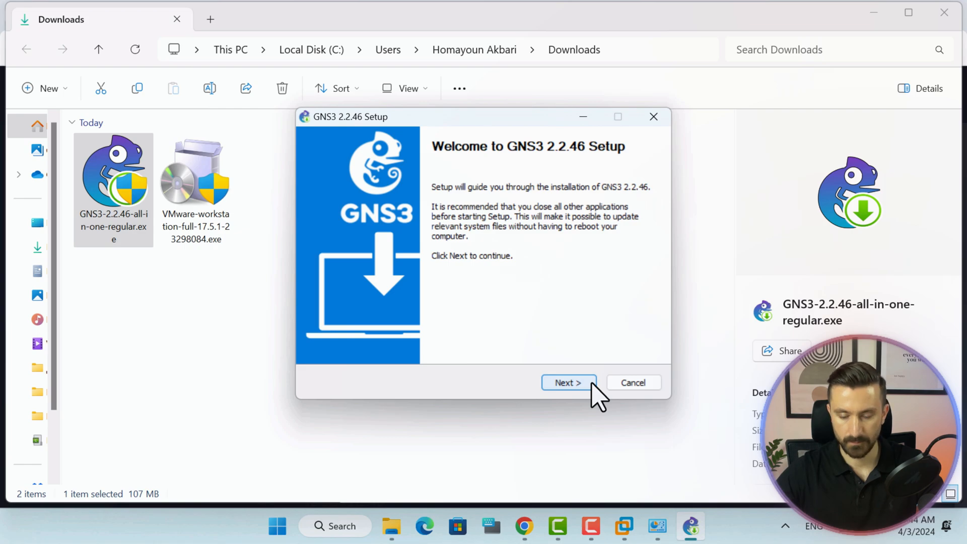
pyautogui.click(590, 383)
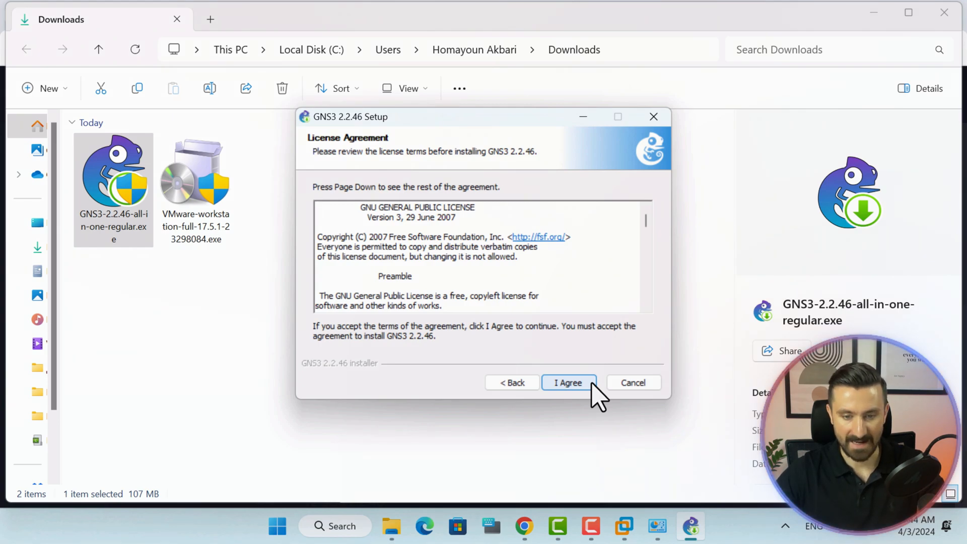
pyautogui.click(592, 384)
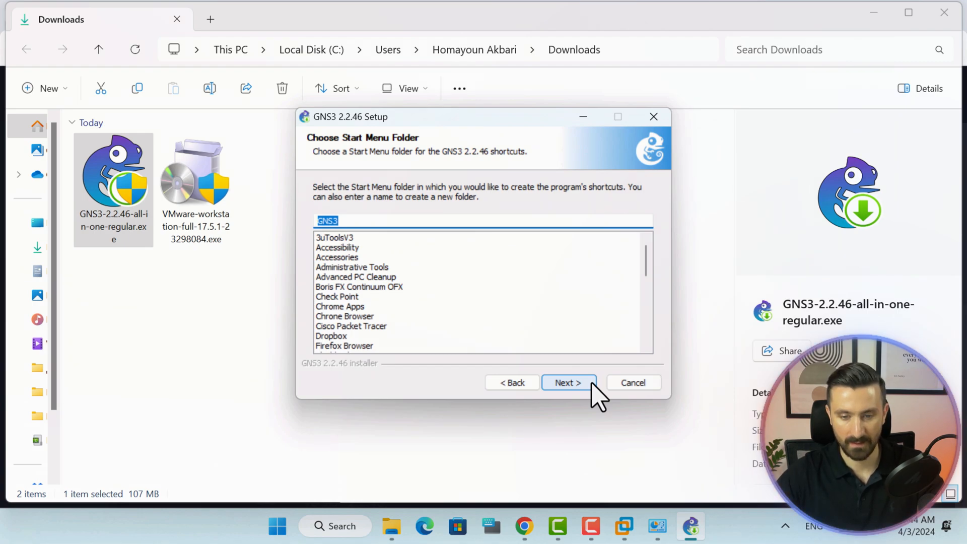
pyautogui.click(592, 383)
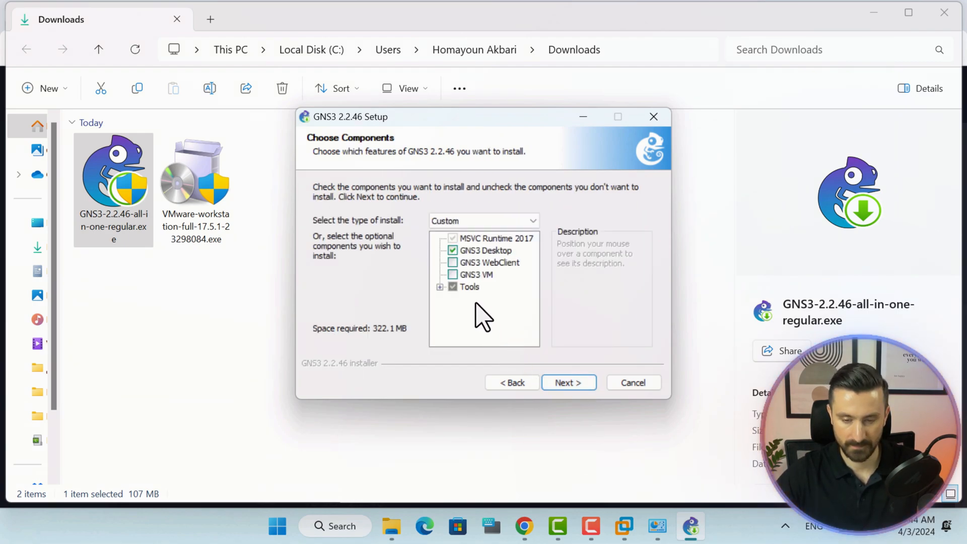
# Tick the GNS3 VM component, review the Tools group, and continue.
pyautogui.click(453, 274)
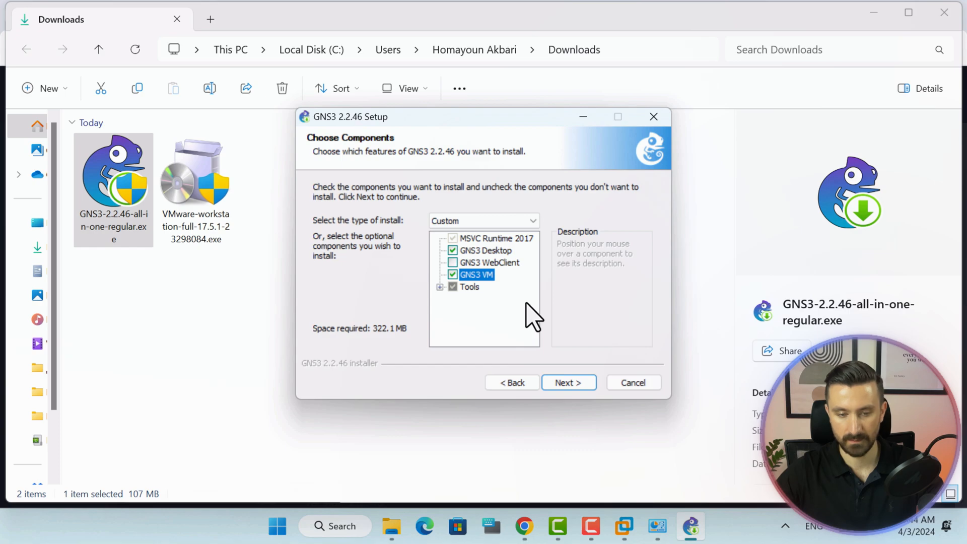
pyautogui.click(439, 286)
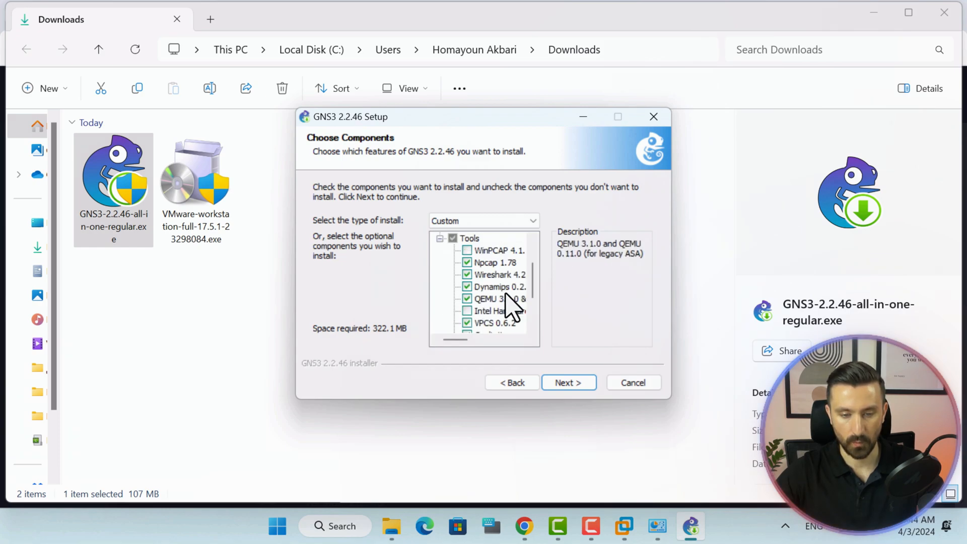
pyautogui.moveTo(535, 274)
pyautogui.mouseDown()
pyautogui.moveTo(532, 306)
pyautogui.moveTo(536, 263)
pyautogui.moveTo(532, 282)
pyautogui.mouseUp()
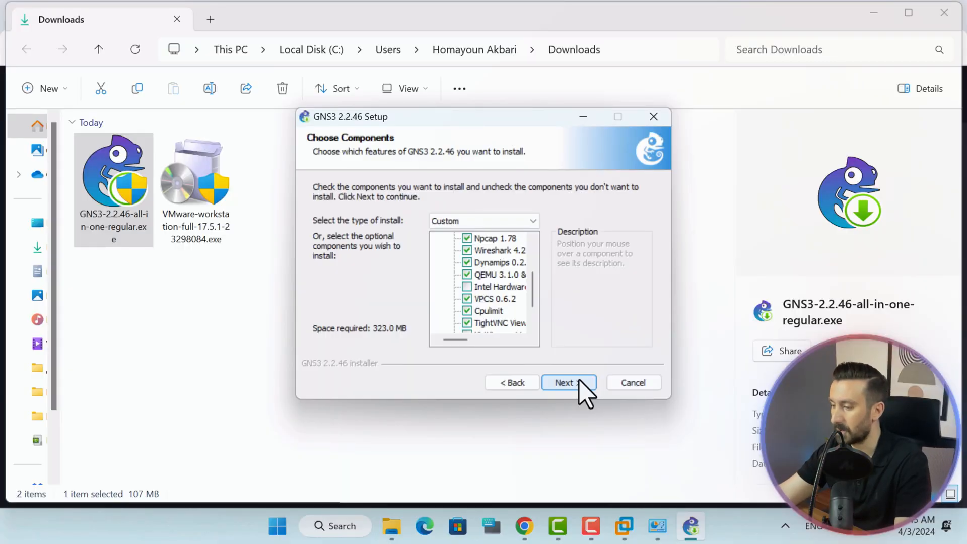
pyautogui.click(580, 383)
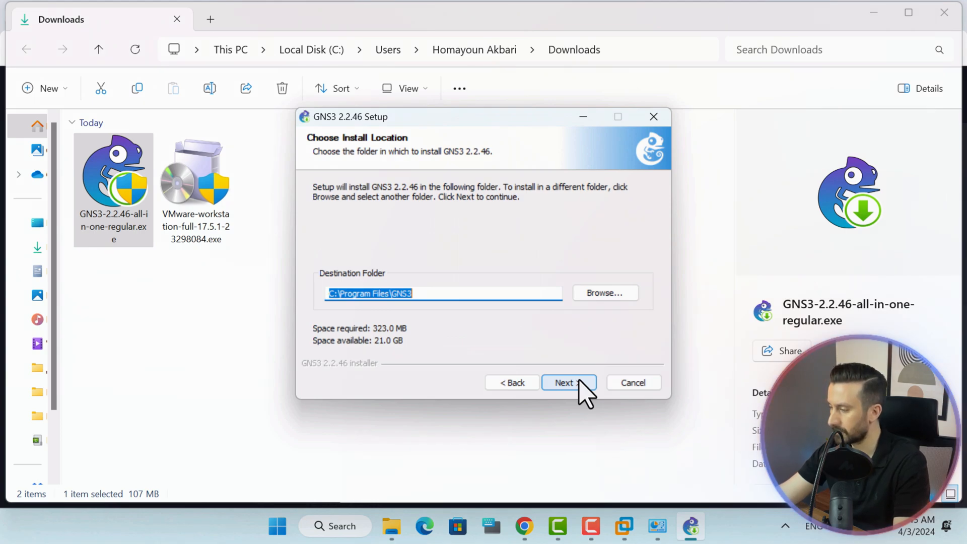
# Keep C:\Program Files\GNS3, install with VMware Workstation VM type, and acknowledge the download notice.
pyautogui.click(579, 382)
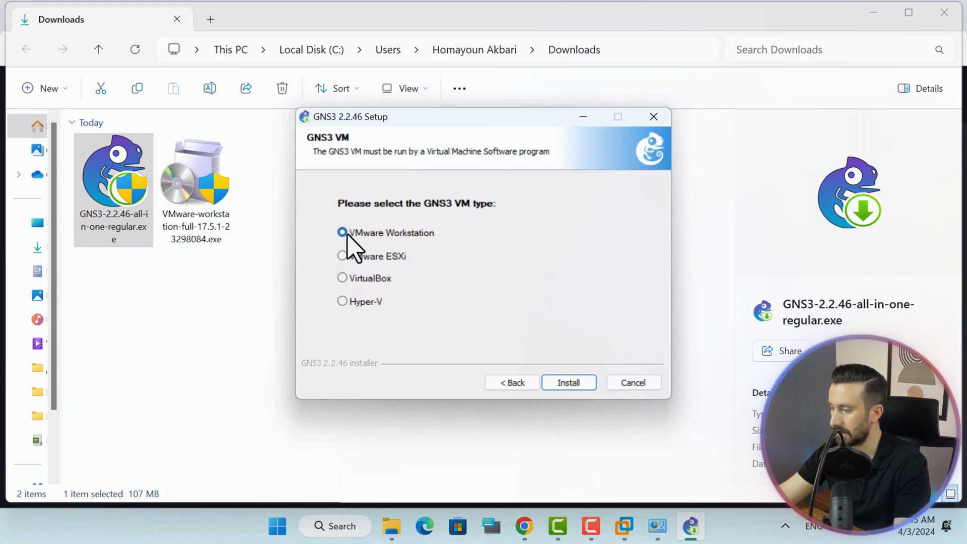
pyautogui.click(579, 383)
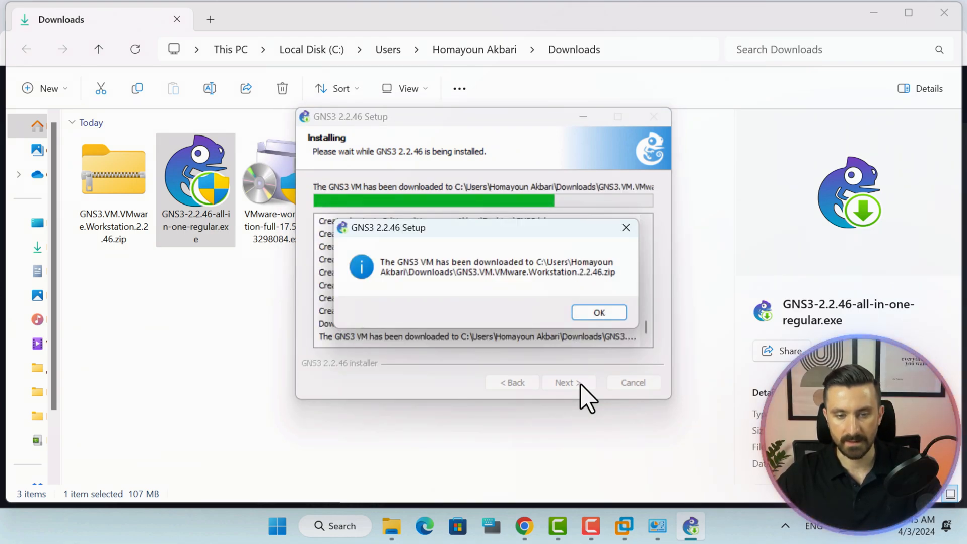
pyautogui.click(599, 313)
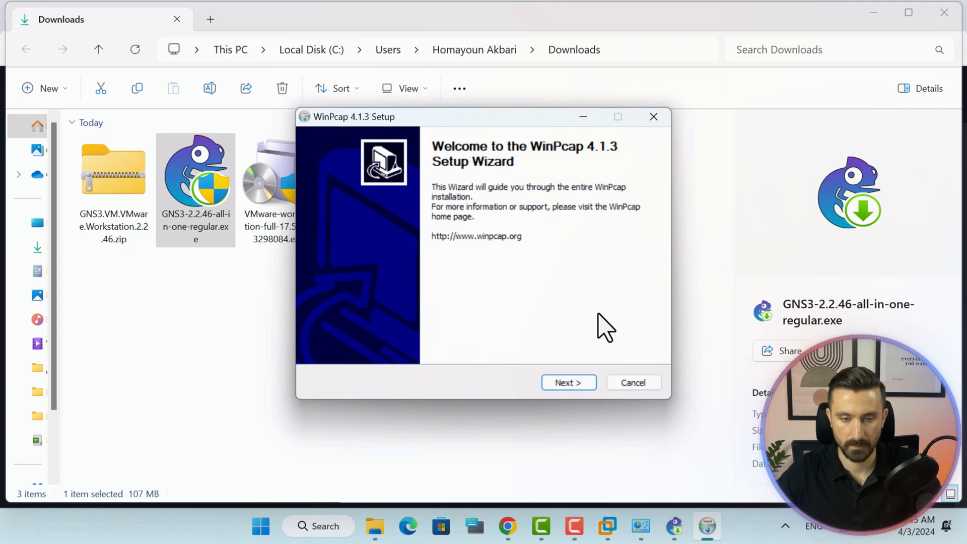
# Install WinPcap 4.1.3 with boot-time driver start.
pyautogui.click(586, 387)
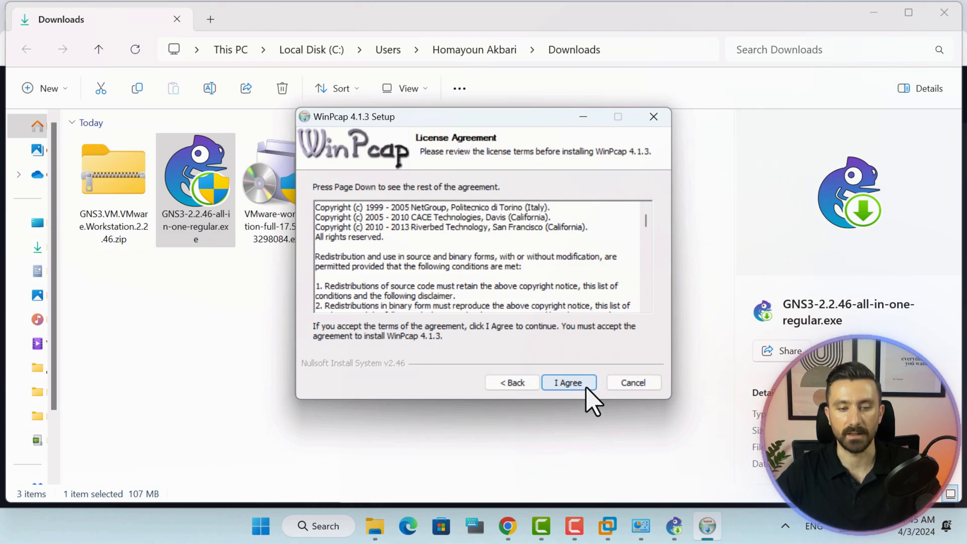
pyautogui.click(588, 389)
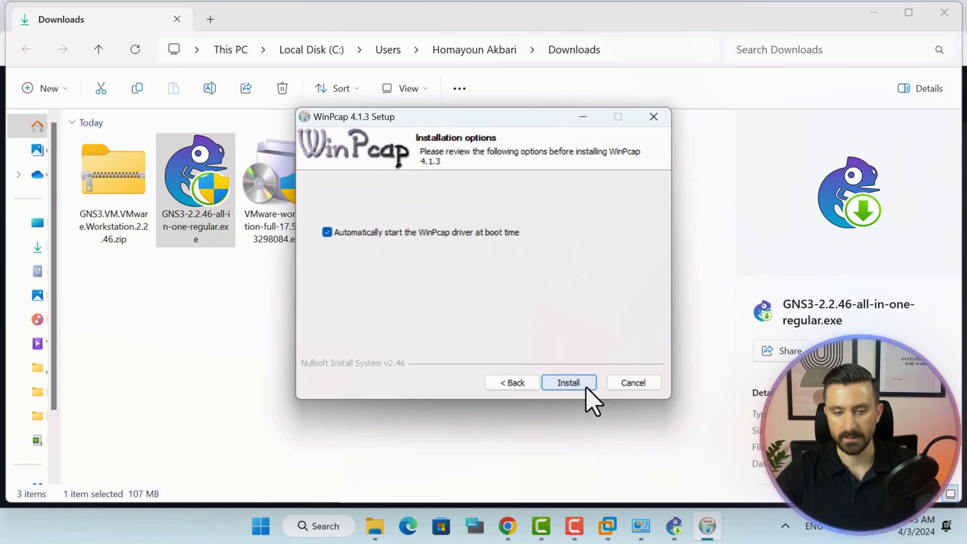
pyautogui.click(588, 387)
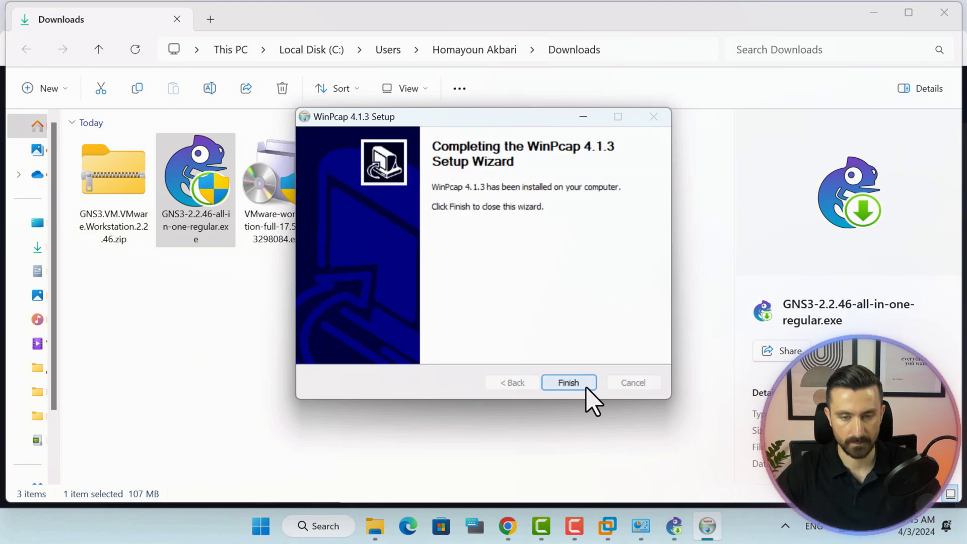
pyautogui.click(587, 387)
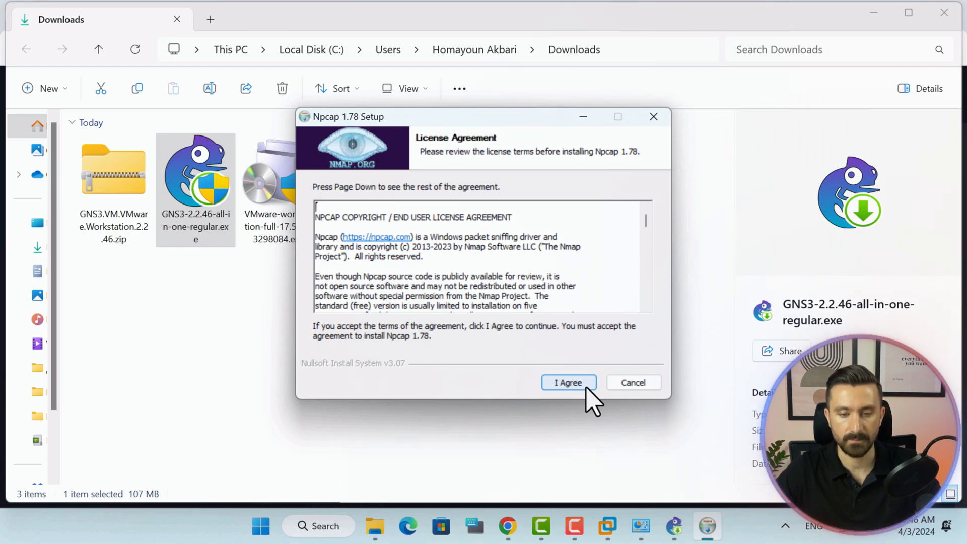
# Install Npcap 1.78 with the default options.
pyautogui.click(569, 383)
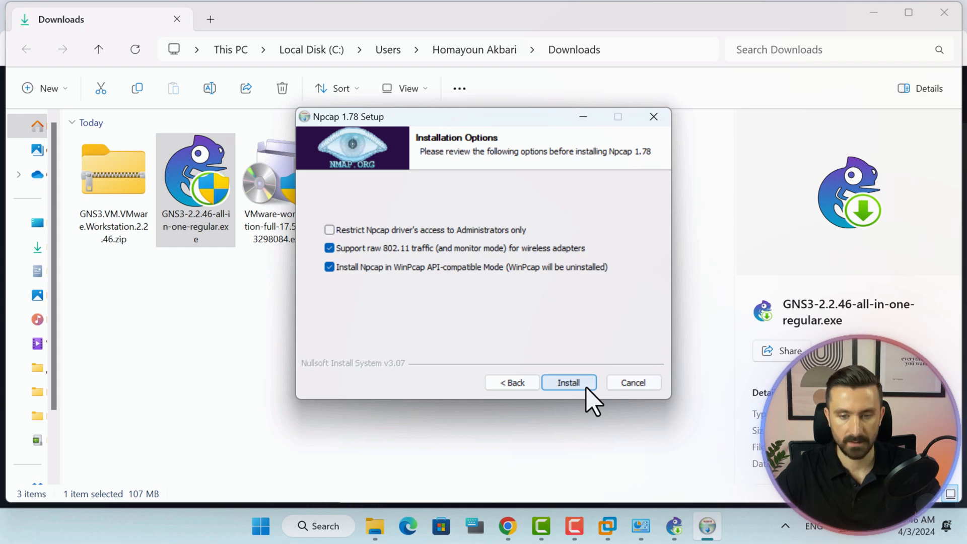
pyautogui.click(569, 383)
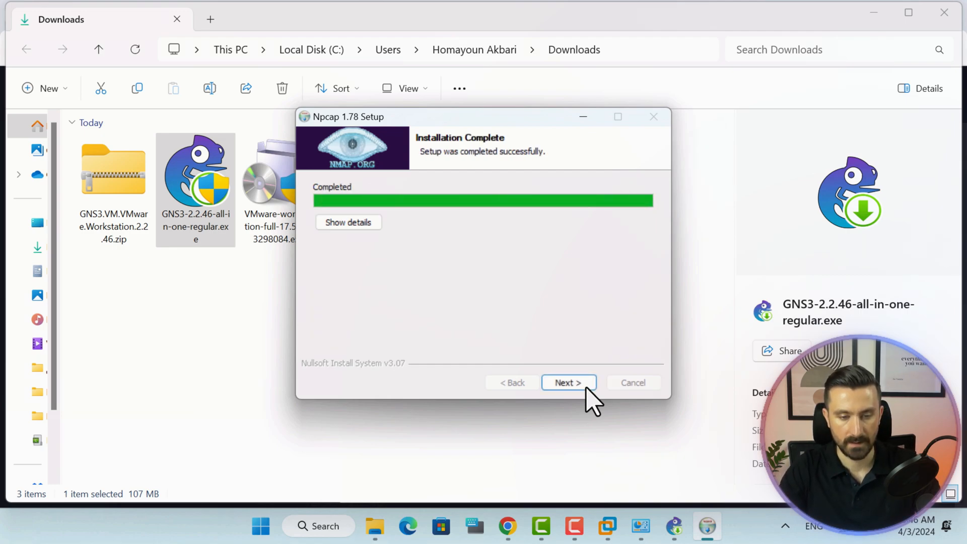
pyautogui.click(569, 383)
pyautogui.click(569, 382)
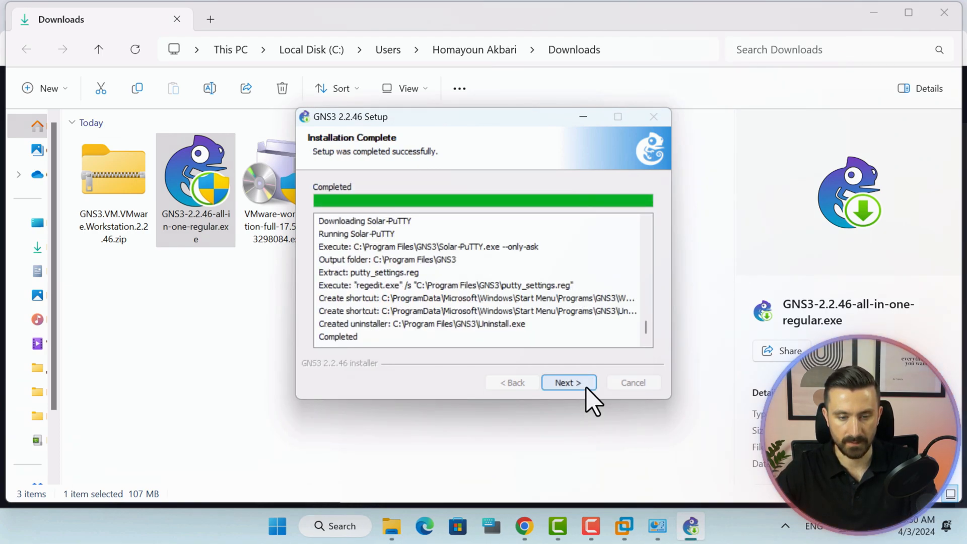
# Finish GNS3 setup declining the Solarwinds toolset, with Start GNS3 ticked.
pyautogui.click(587, 388)
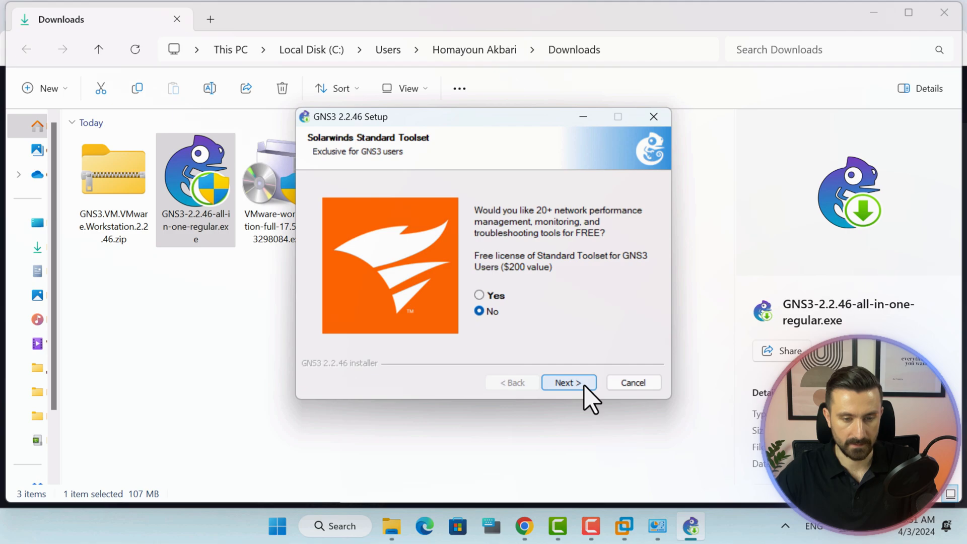
pyautogui.click(568, 382)
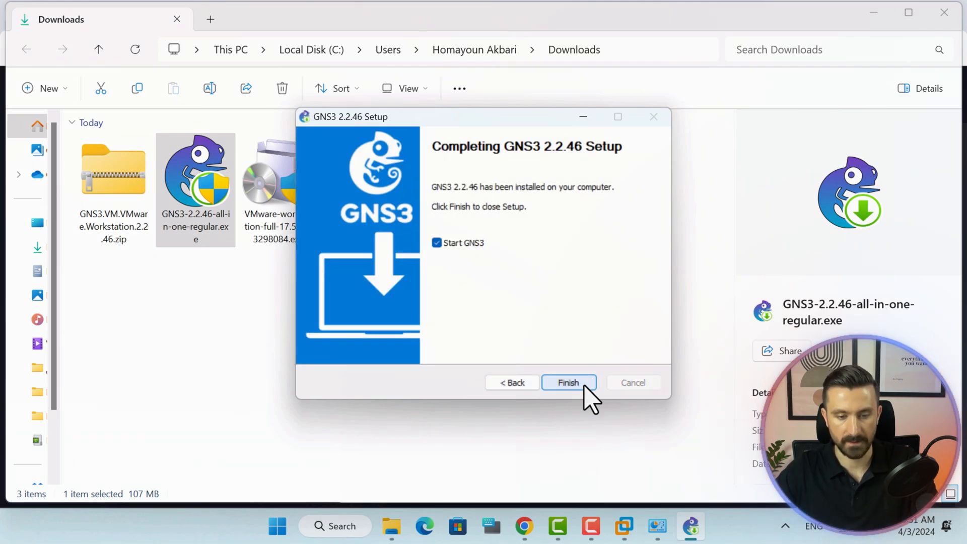
pyautogui.click(585, 386)
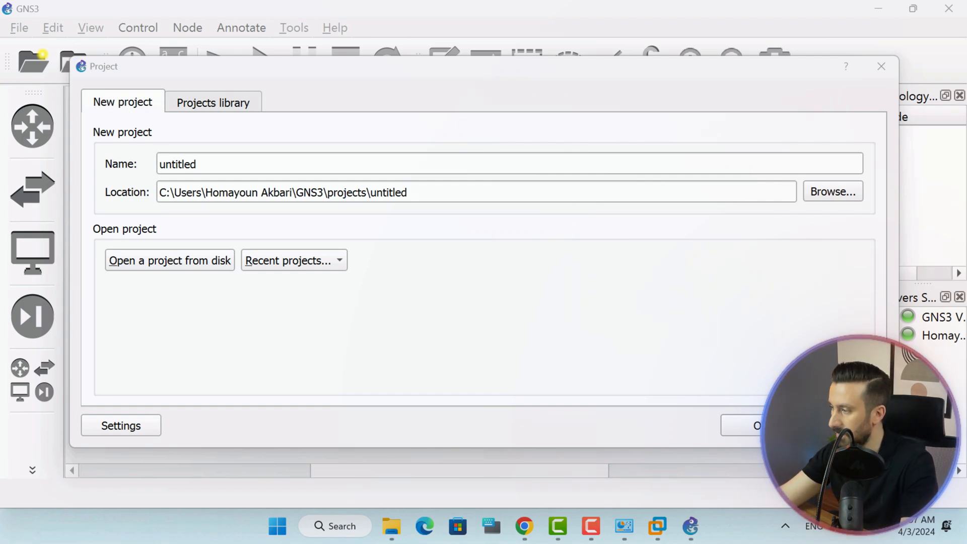
# Cancel the new project, review the Server and GNS3 VM preferences, then return to VMware Workstation.
pyautogui.click(846, 426)
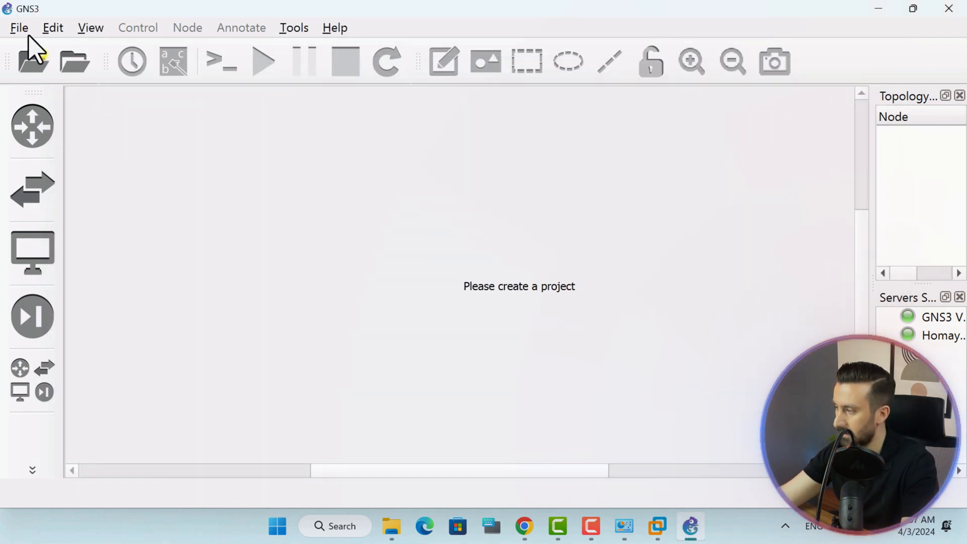
pyautogui.click(56, 30)
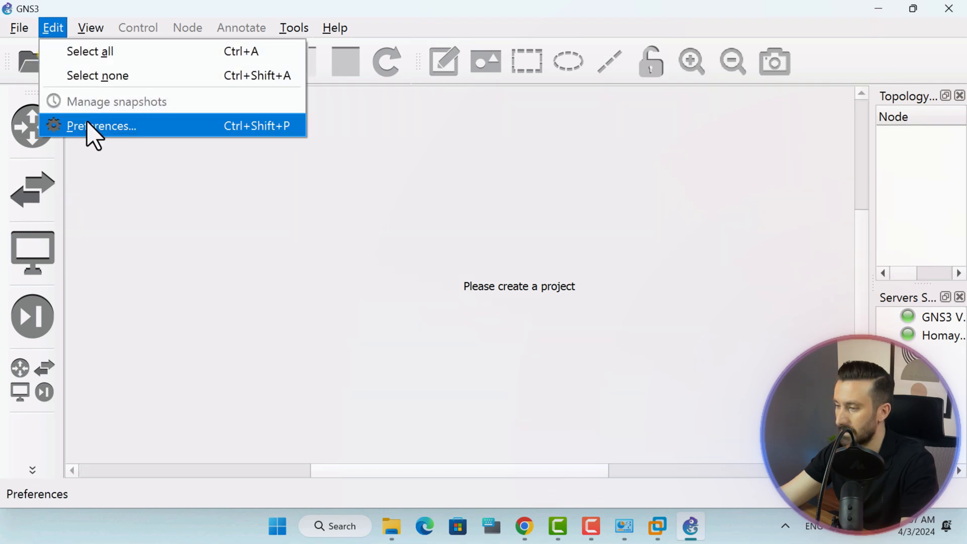
pyautogui.click(120, 132)
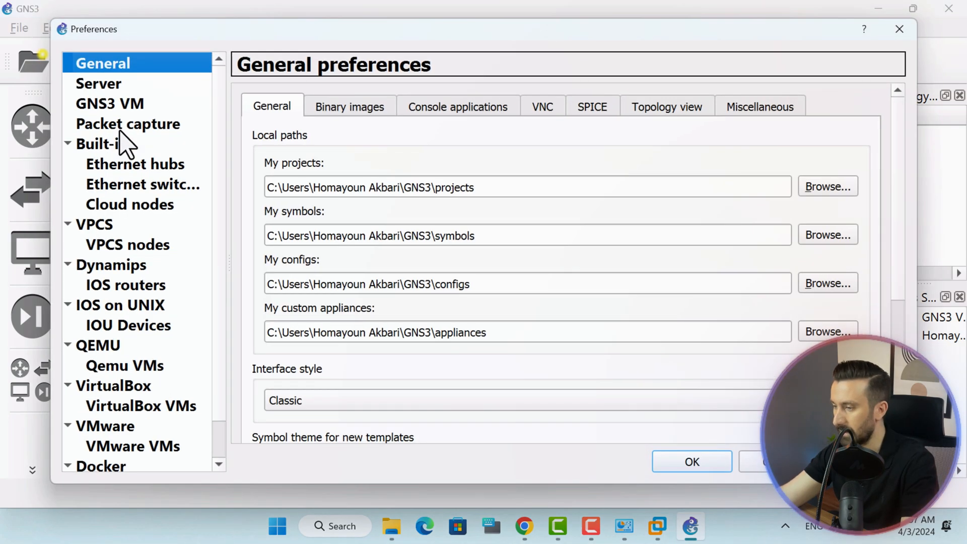
pyautogui.click(110, 87)
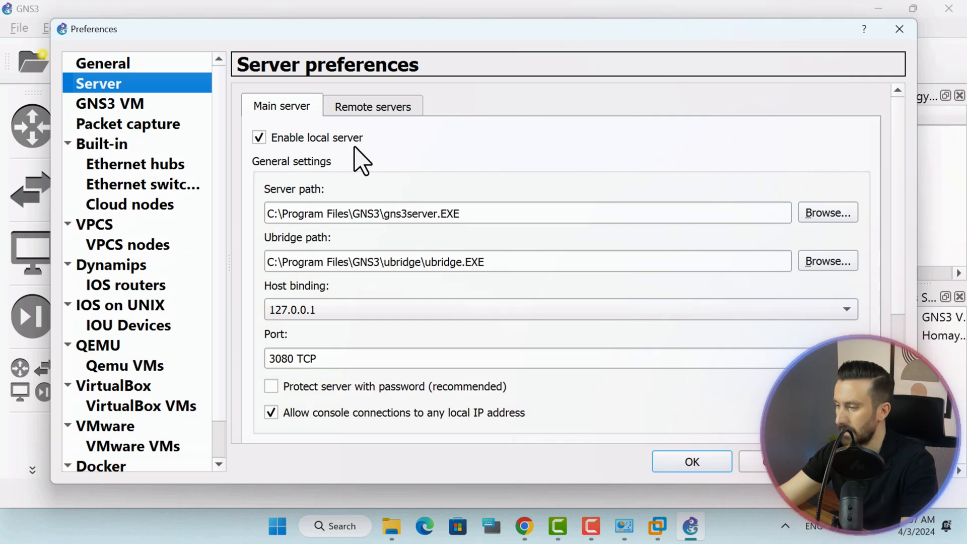
pyautogui.click(128, 109)
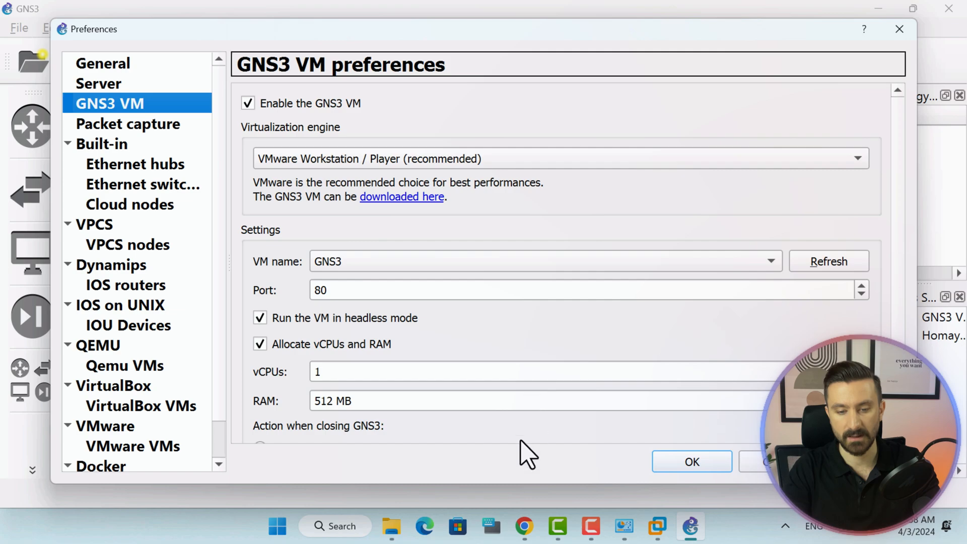
pyautogui.click(659, 526)
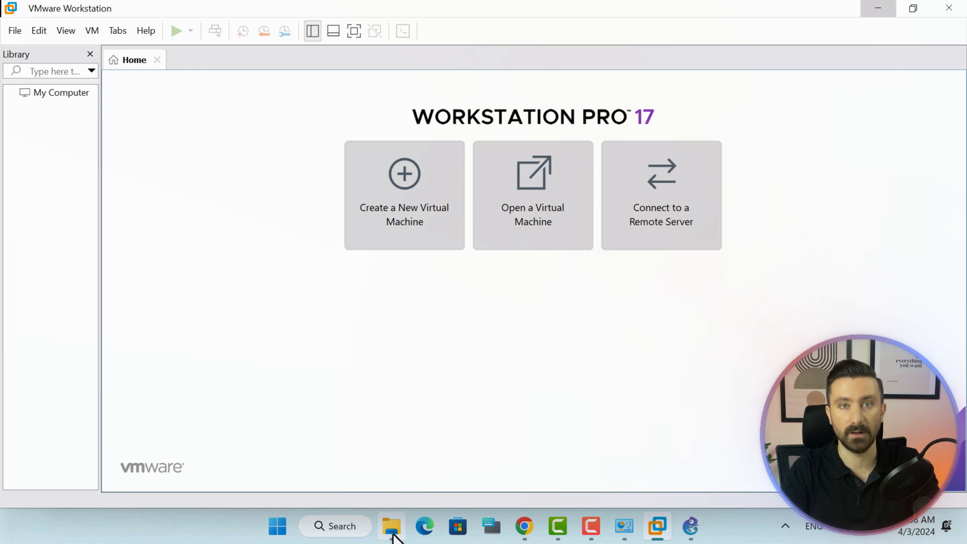
# Extract the GNS3 VM zip with WinRAR to its default destination and select the new GNS3.VM.VMware.Workstation.2.2.46 folder.
pyautogui.moveTo(392, 535)
pyautogui.click(384, 485)
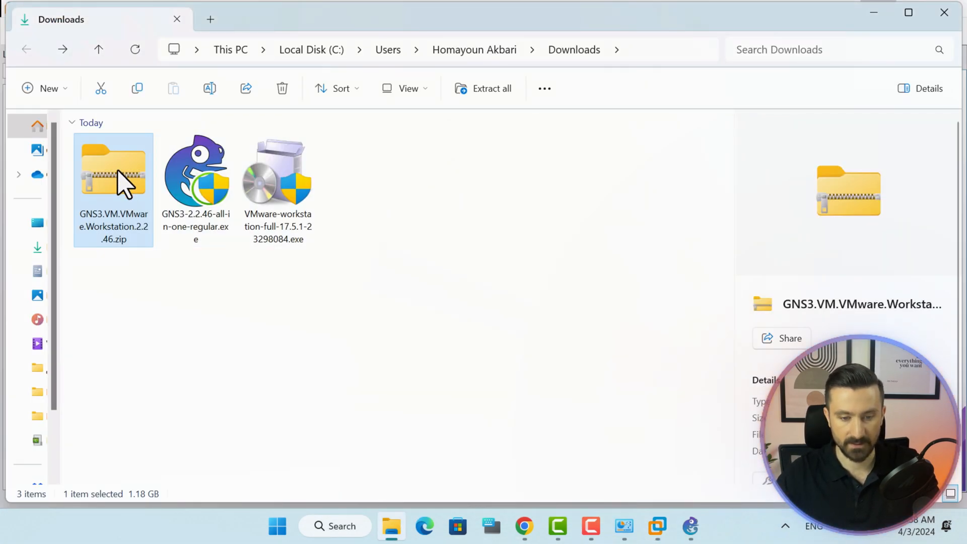
pyautogui.rightClick(119, 212)
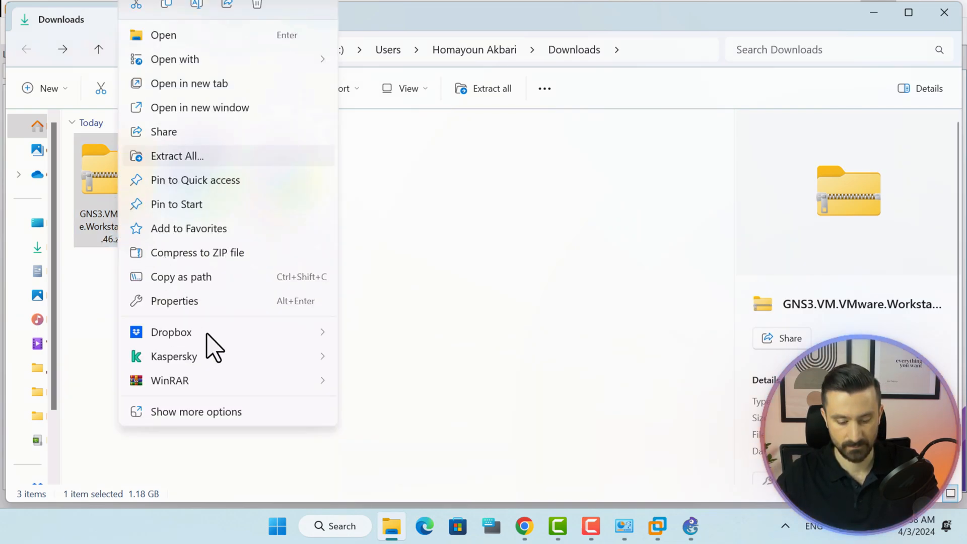
pyautogui.moveTo(230, 381)
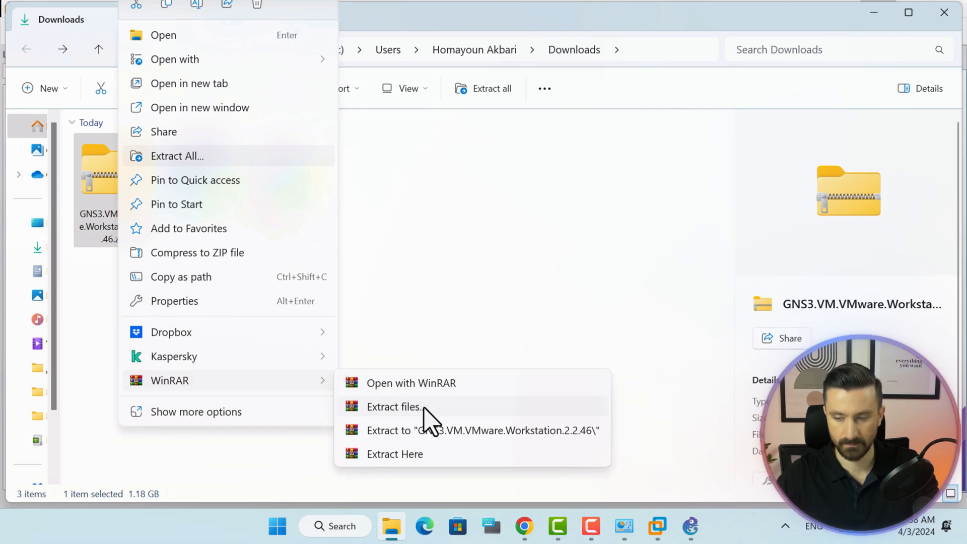
pyautogui.click(424, 407)
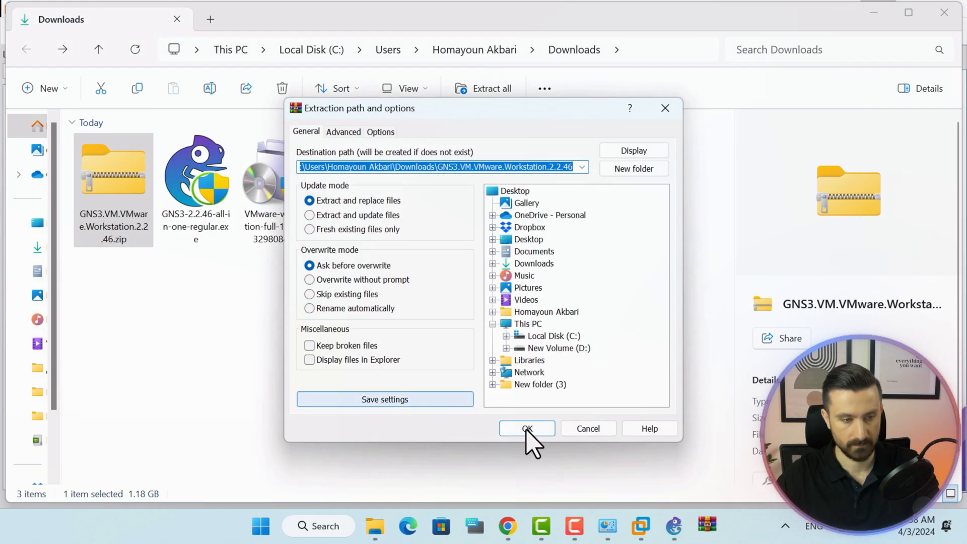
pyautogui.click(532, 433)
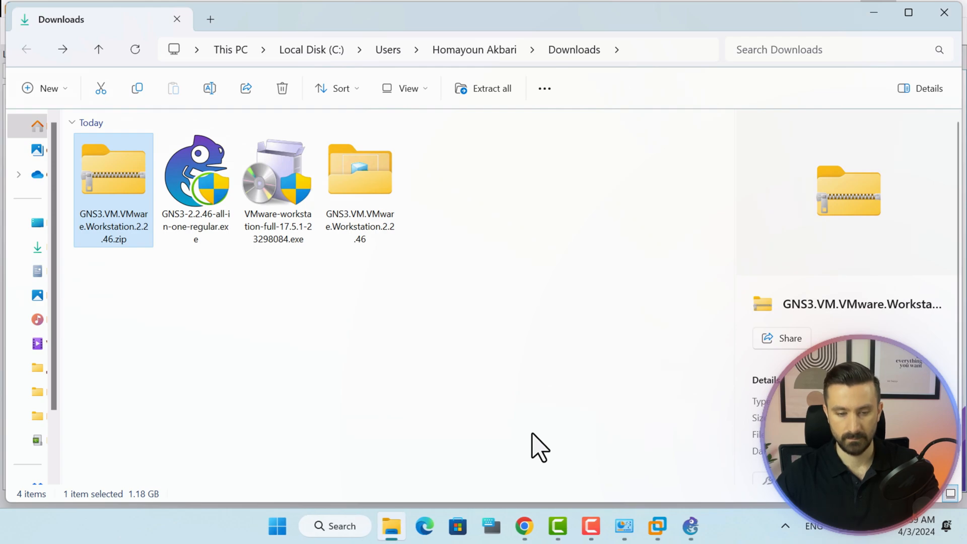
pyautogui.click(365, 198)
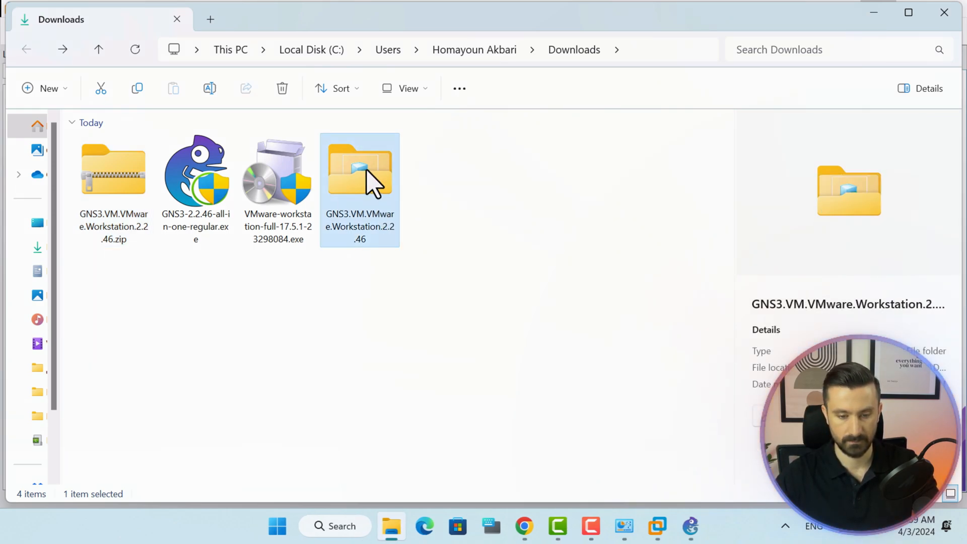
# Import GNS3 VM.ova into VMware Workstation as a VM named GNS3, keeping the default storage path.
pyautogui.doubleClick(366, 172)
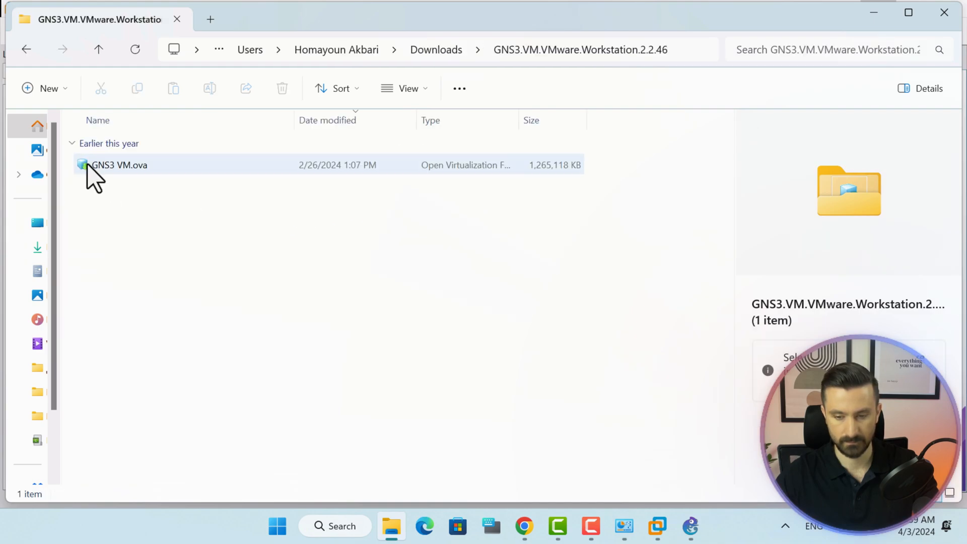
pyautogui.click(86, 169)
pyautogui.doubleClick(84, 166)
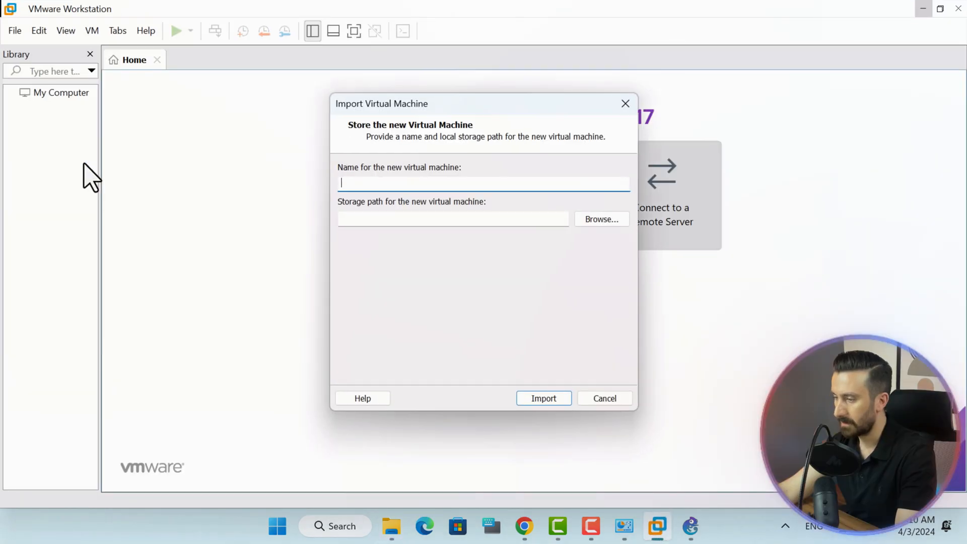
pyautogui.write('GNS3')
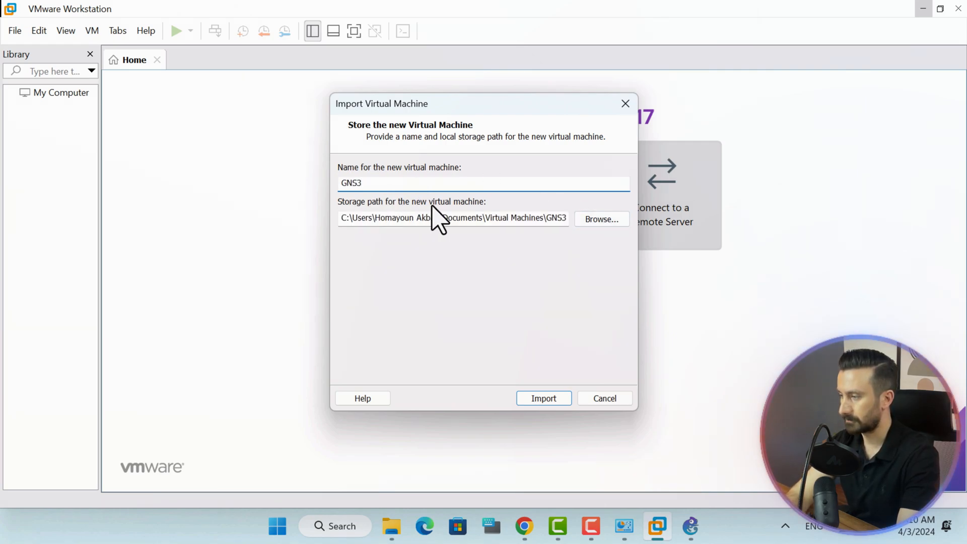
pyautogui.click(586, 221)
pyautogui.moveTo(585, 239); pyautogui.dragTo(585, 225)
pyautogui.click(567, 351)
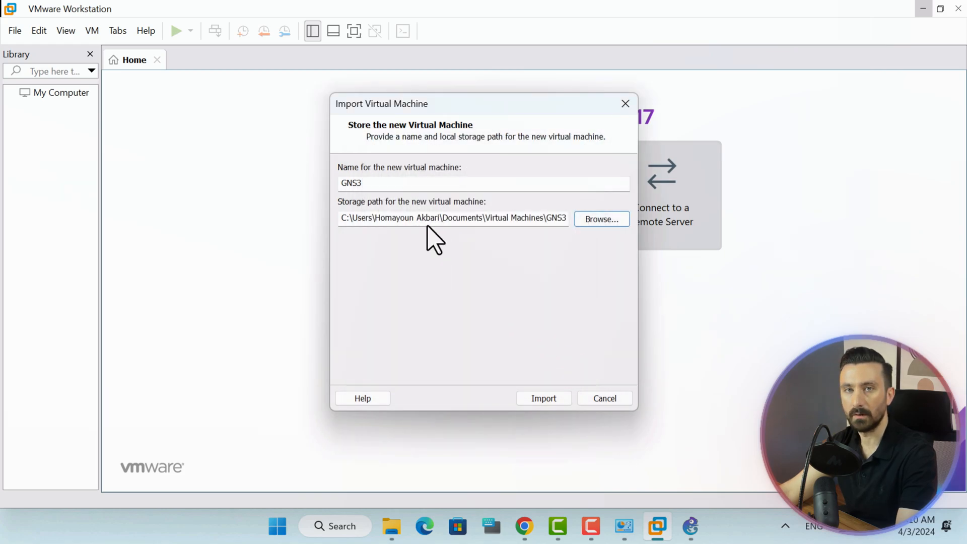
pyautogui.click(547, 401)
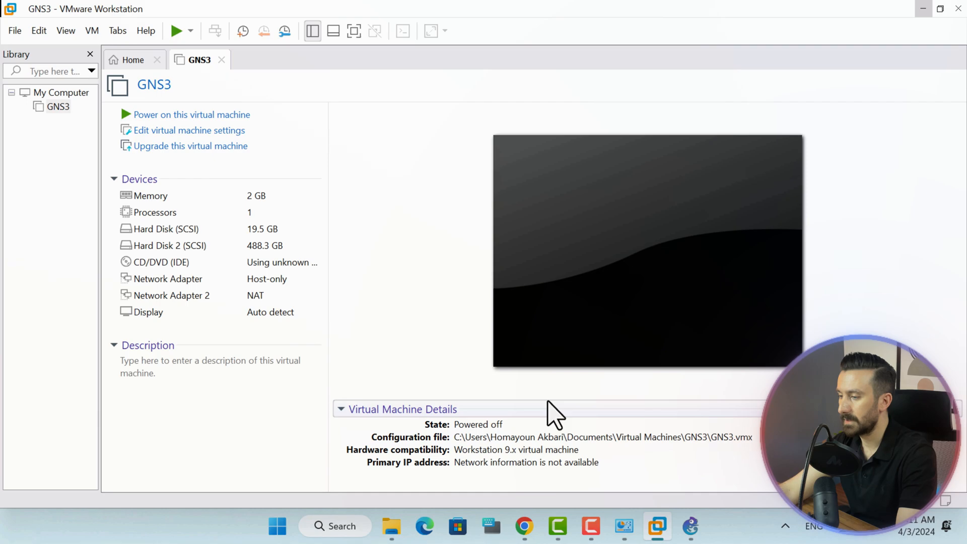
# Power on the GNS3 VM and wait for its console to report 192.168.136.128.
pyautogui.click(155, 116)
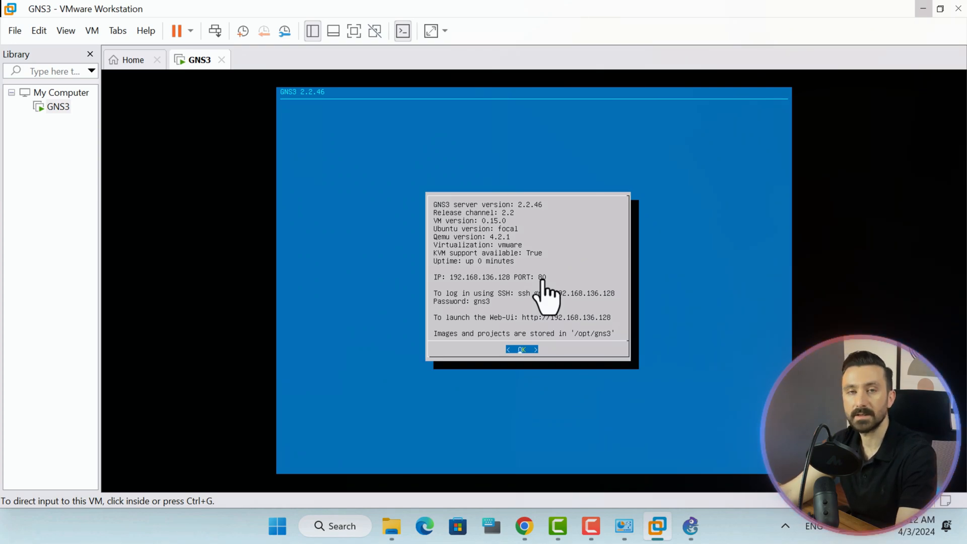
# Load the GNS3 Web UI at 192.168.136.128:80 in a new Chrome tab.
pyautogui.click(525, 524)
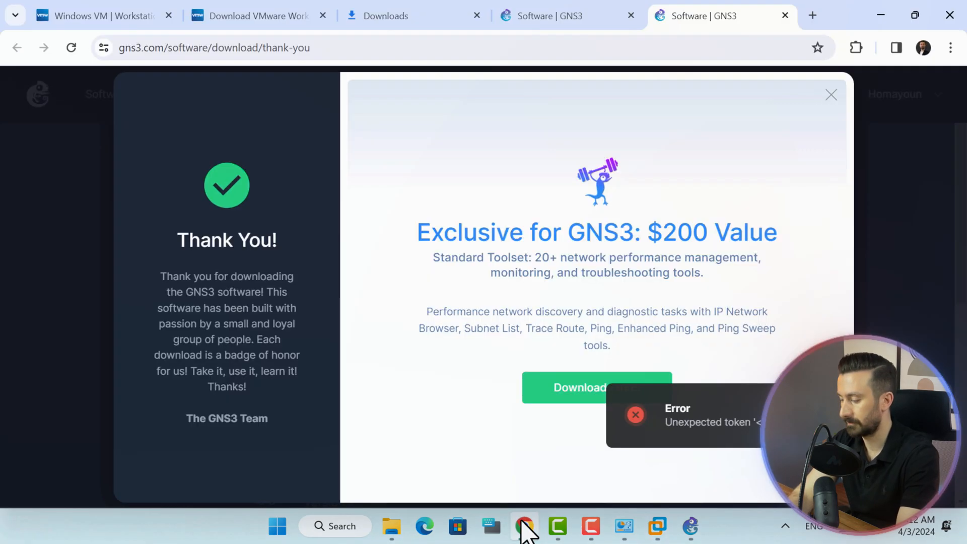
pyautogui.click(812, 15)
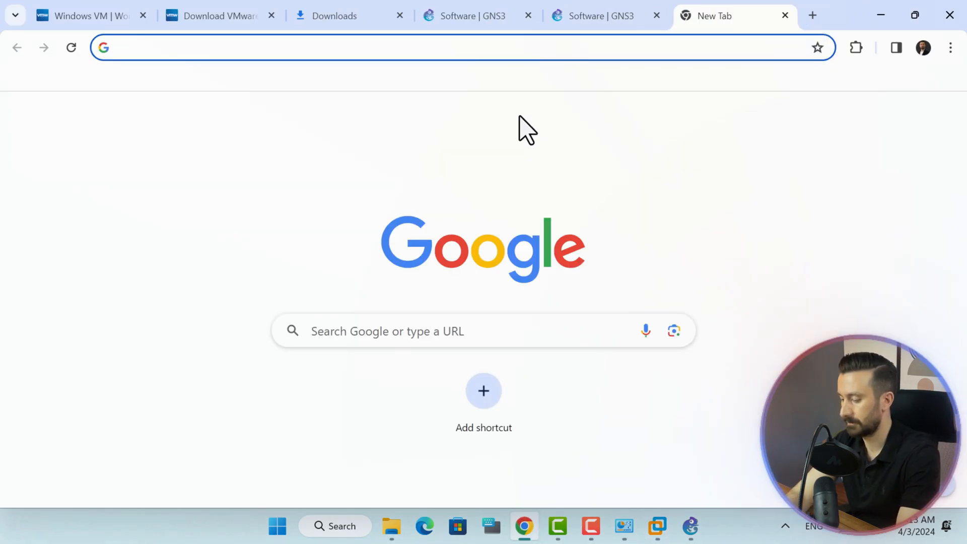
pyautogui.write('192')
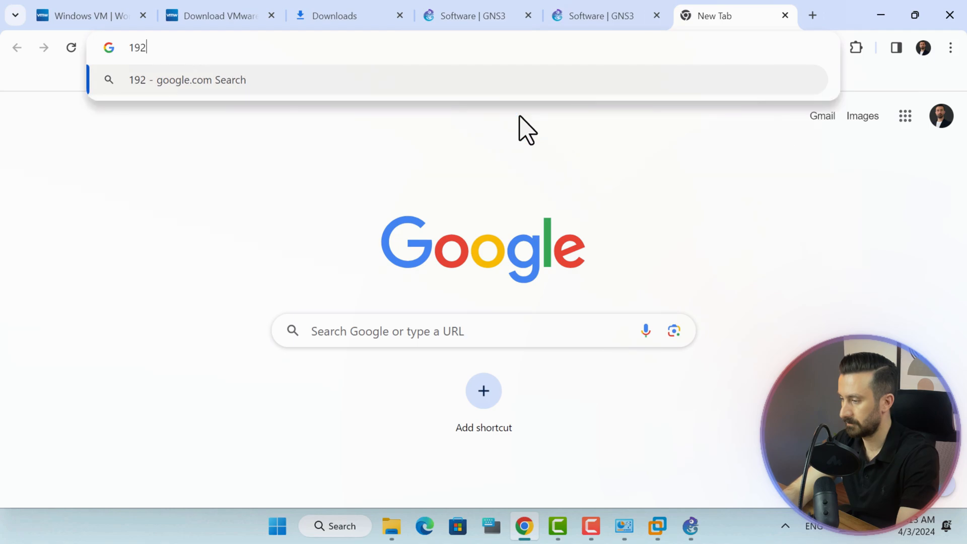
pyautogui.write('.168')
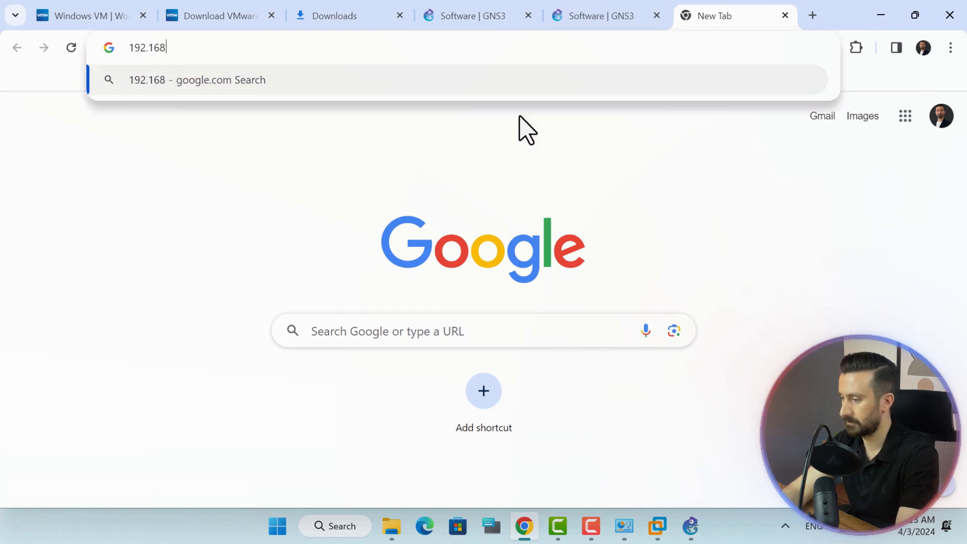
pyautogui.write('.136')
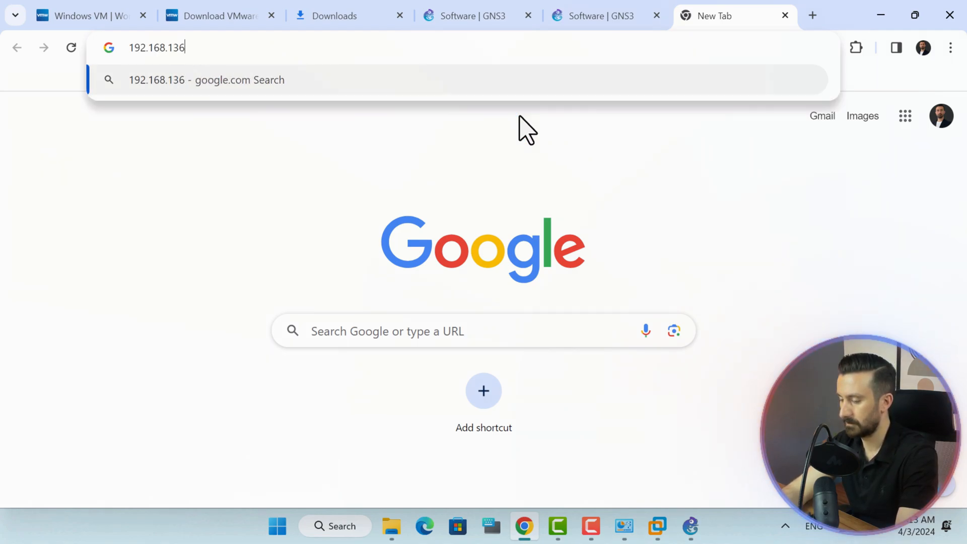
pyautogui.write('.128')
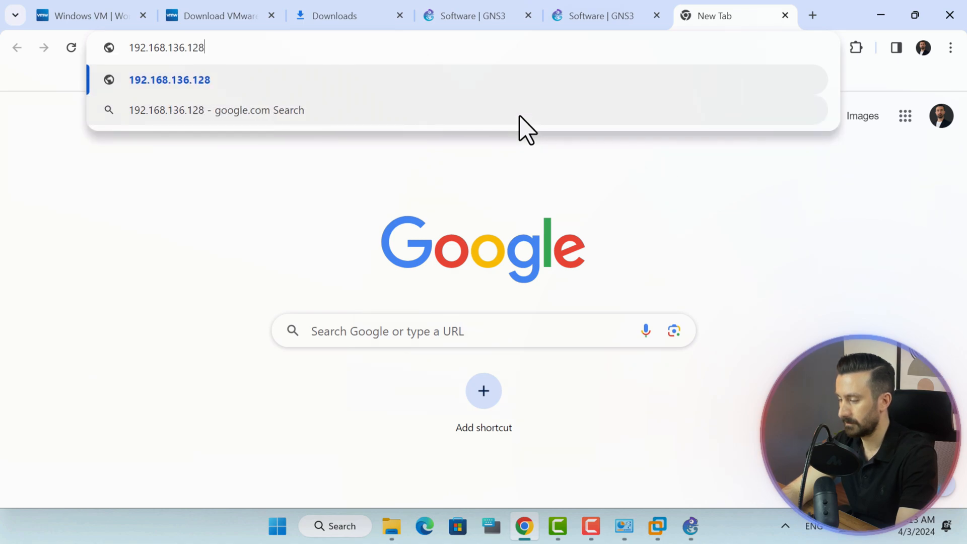
pyautogui.write(':80')
pyautogui.press('Return')
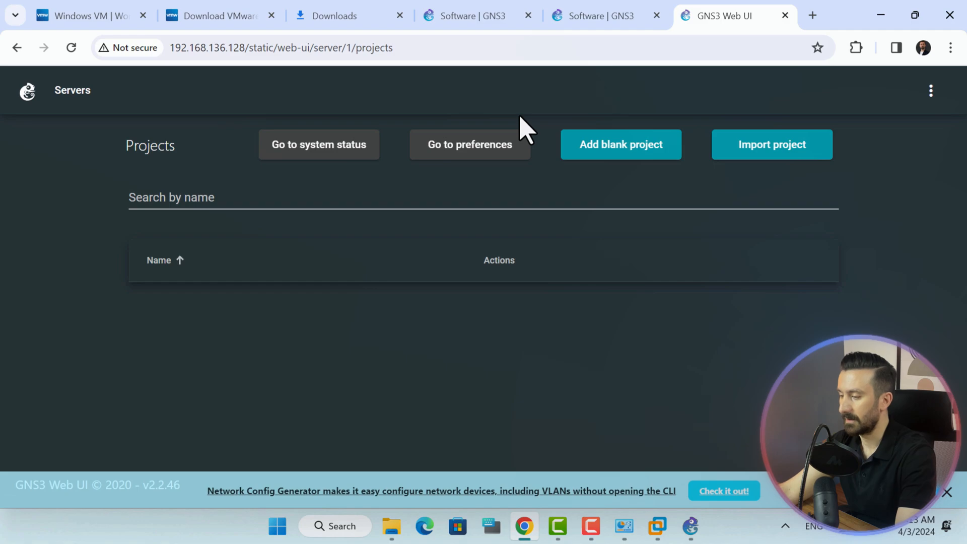
# Review the server's system status page, then go back to the Projects list.
pyautogui.click(335, 152)
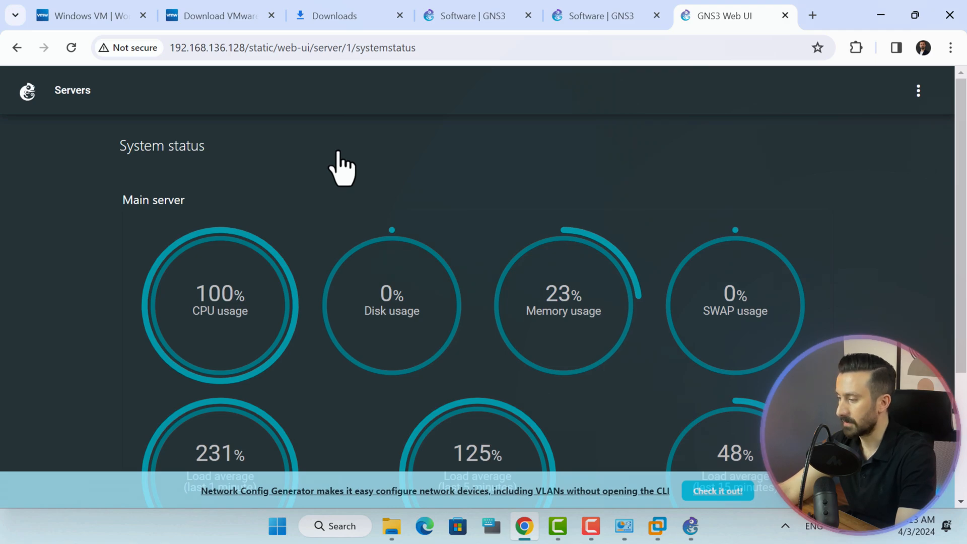
pyautogui.scroll(-2, 343, 168)
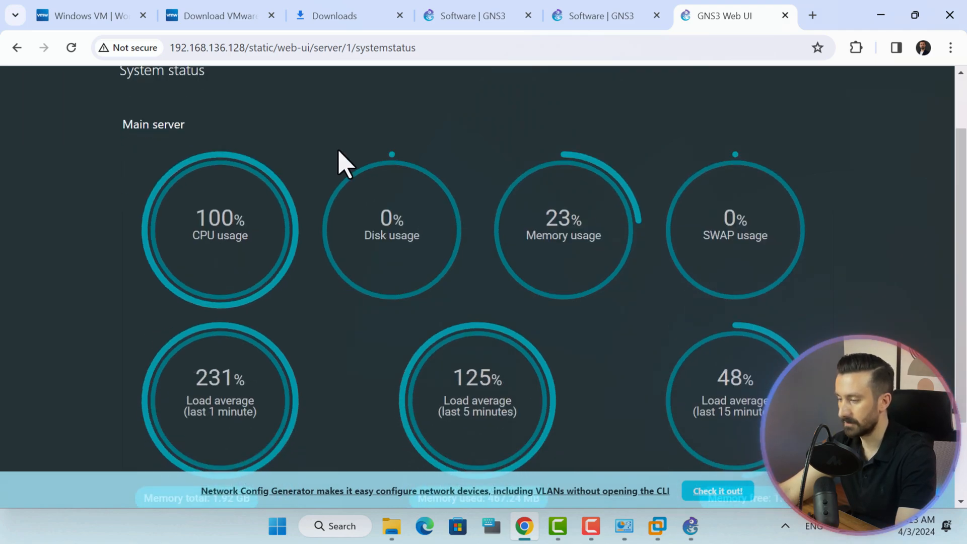
pyautogui.scroll(2, 342, 160)
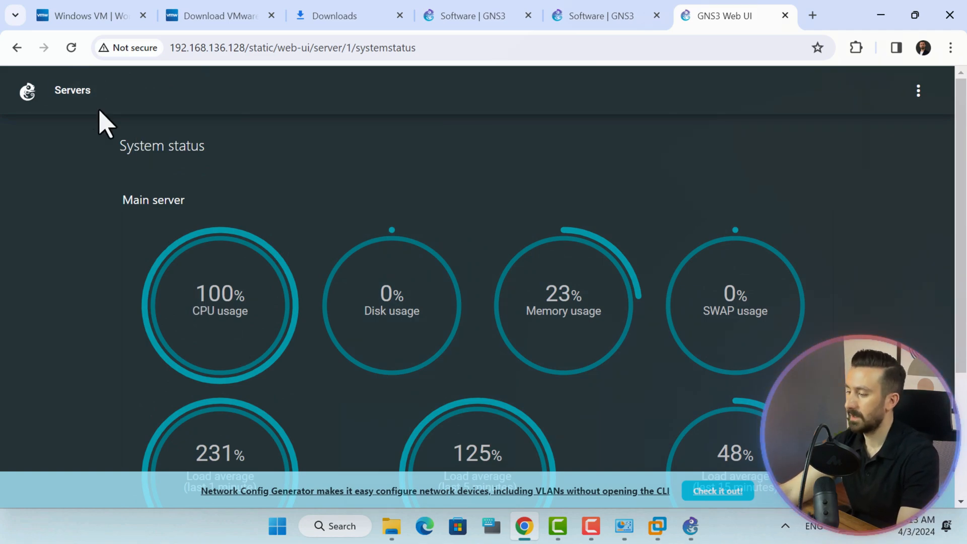
pyautogui.click(17, 48)
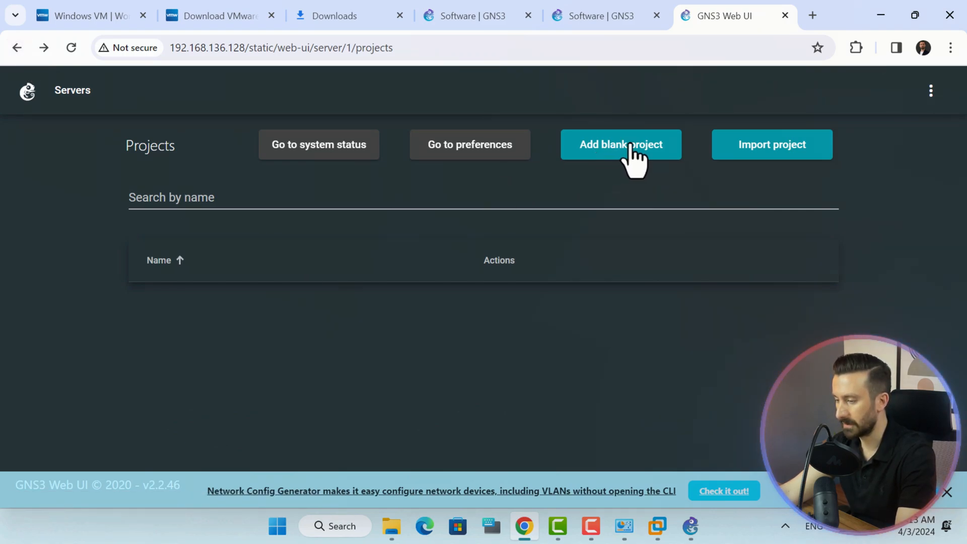
# Create a blank project named Project1.
pyautogui.click(617, 151)
pyautogui.click(380, 287)
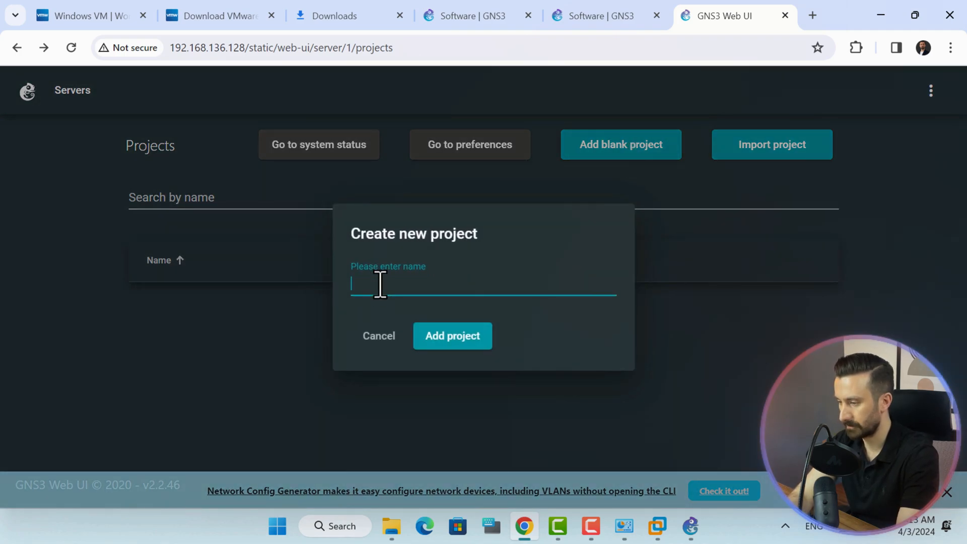
pyautogui.write('Project1')
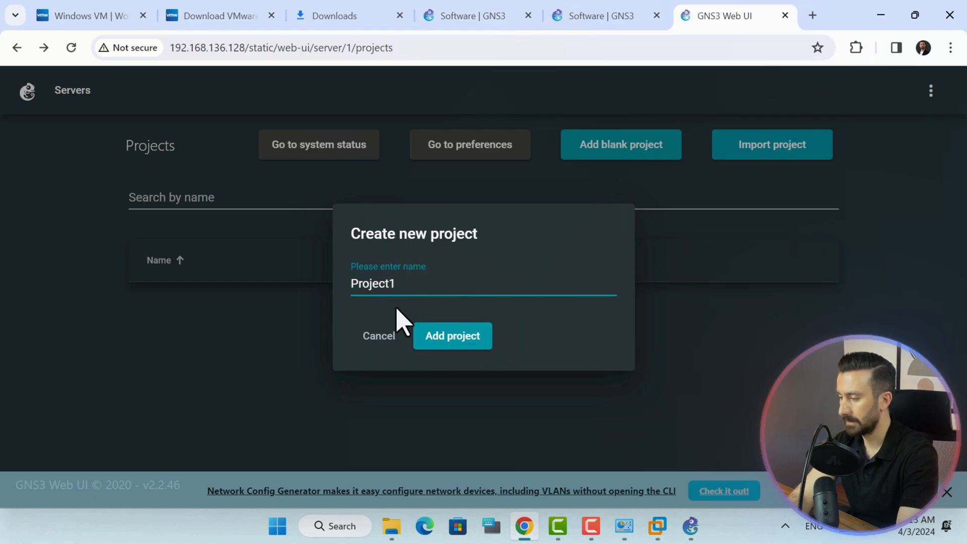
pyautogui.click(424, 340)
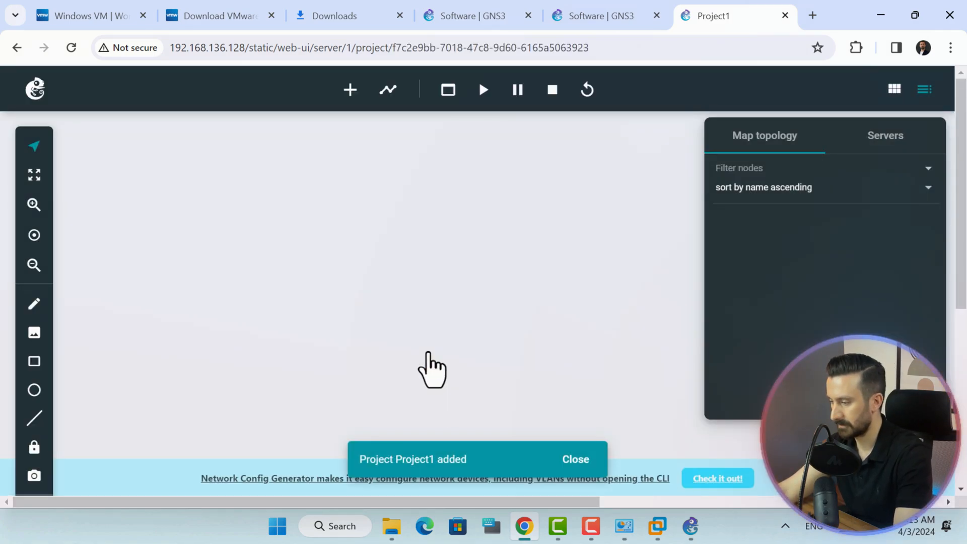
# Add two VPCS hosts, PC1 and PC2, to the canvas.
pyautogui.click(351, 93)
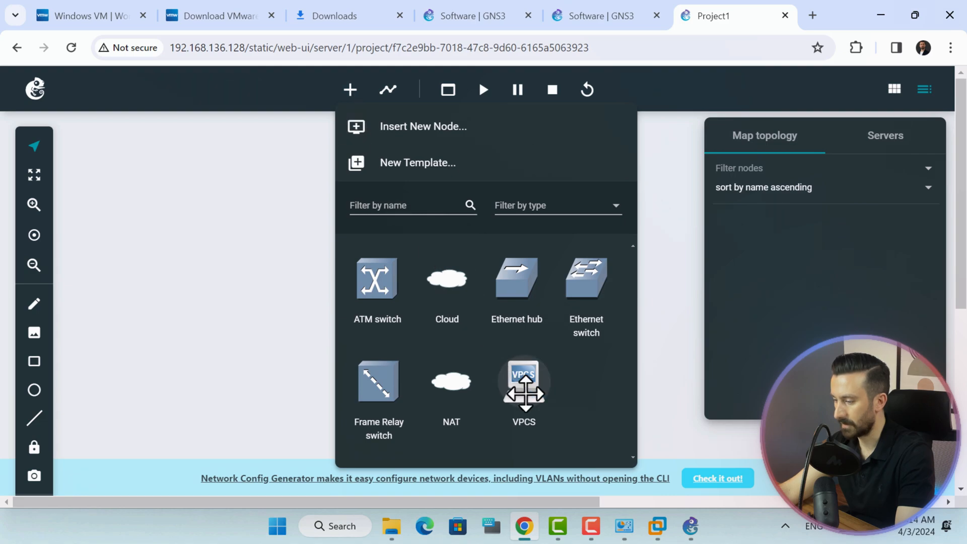
pyautogui.moveTo(522, 384); pyautogui.dragTo(222, 304)
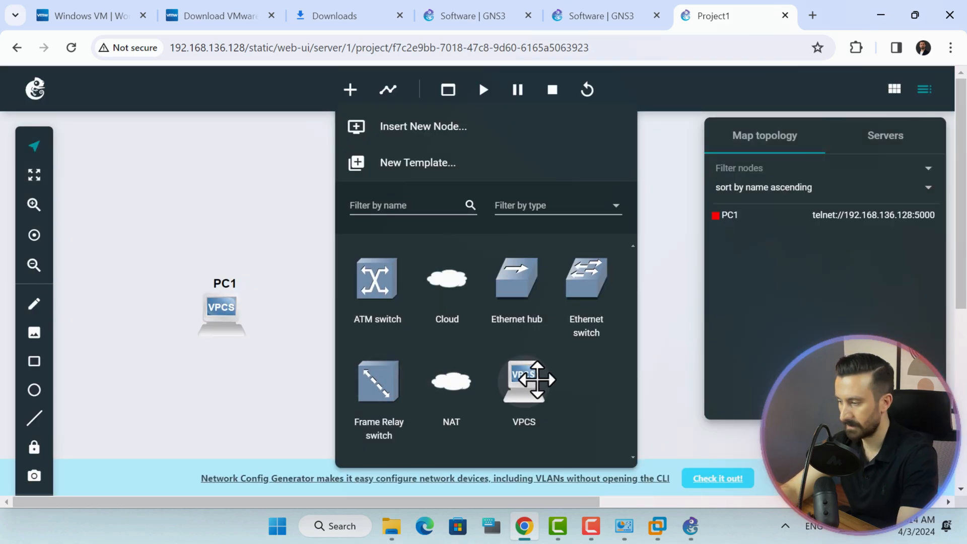
pyautogui.moveTo(529, 380); pyautogui.dragTo(527, 315)
pyautogui.click(296, 324)
# Link PC1's e0 to PC2's Ethernet0 and start all nodes.
pyautogui.click(387, 89)
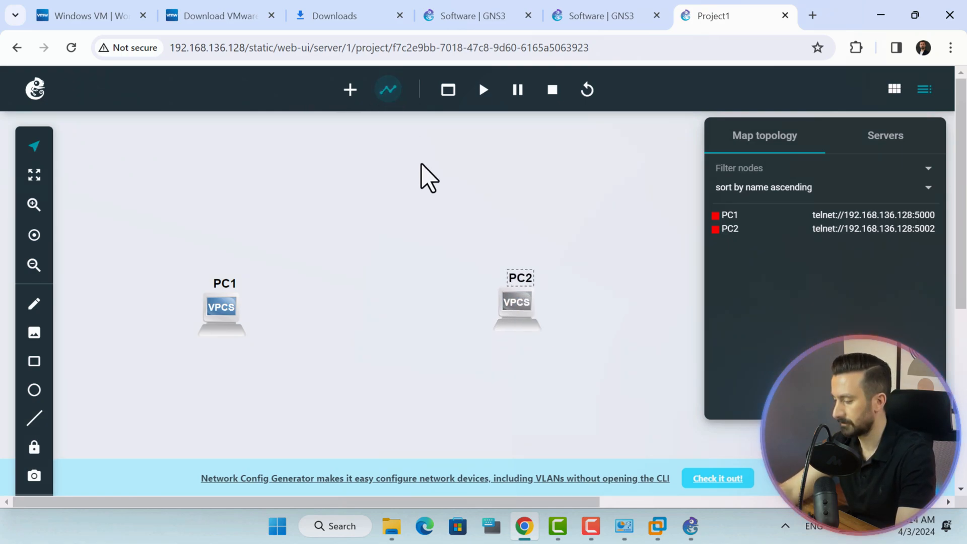
pyautogui.click(224, 308)
pyautogui.click(277, 323)
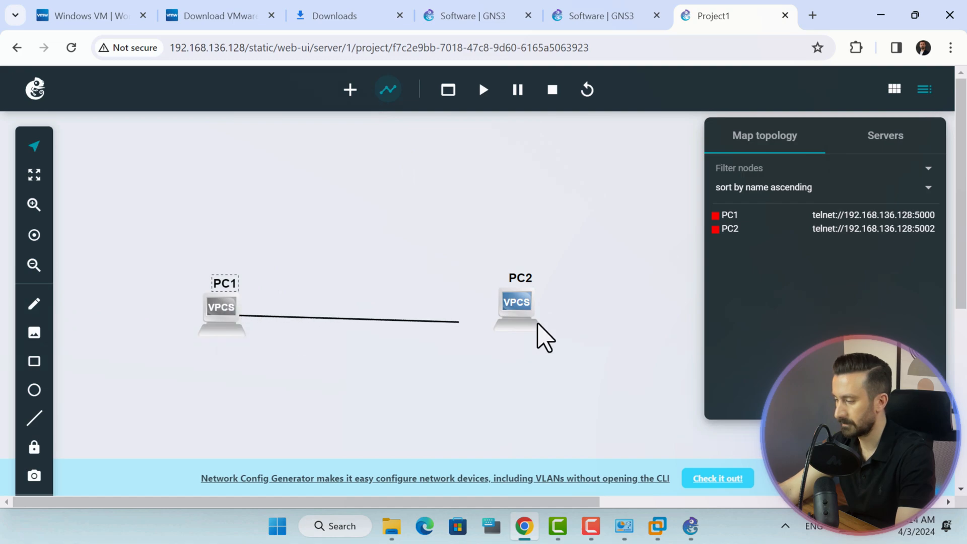
pyautogui.click(518, 325)
pyautogui.click(535, 337)
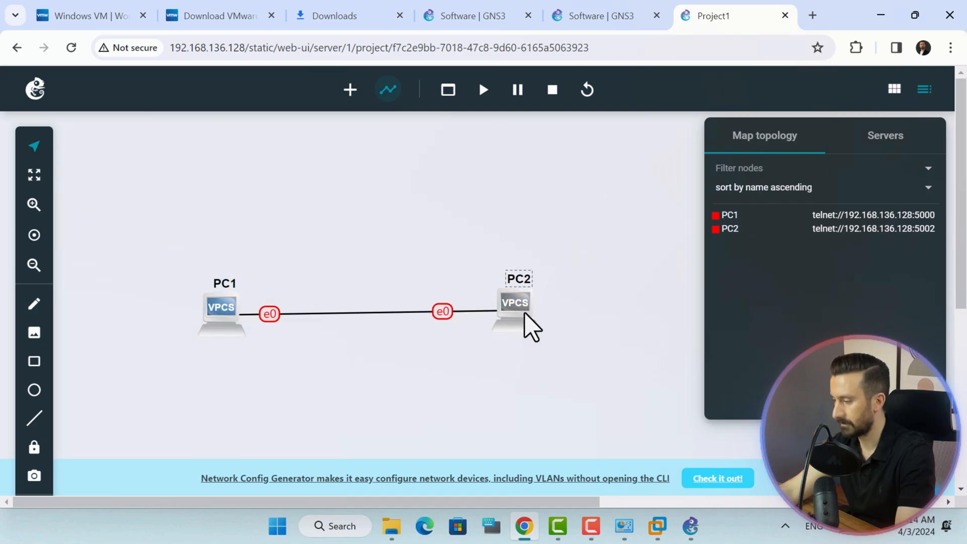
pyautogui.moveTo(529, 324); pyautogui.dragTo(538, 332)
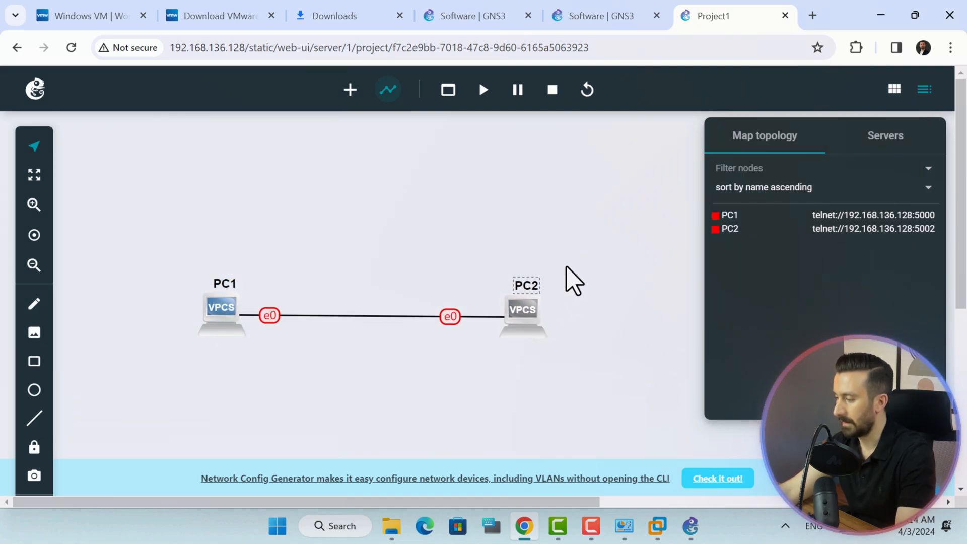
pyautogui.click(487, 103)
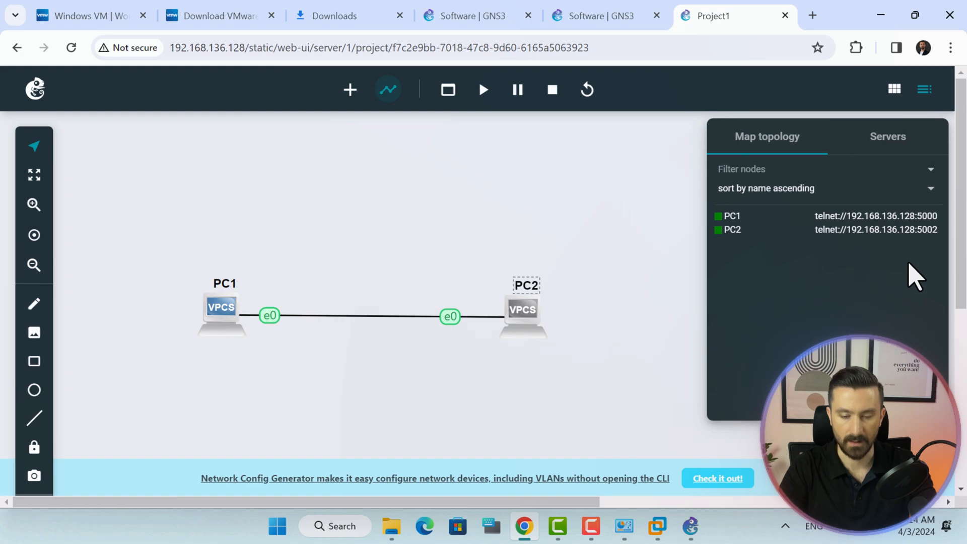
# Open a PuTTY telnet session to PC1 on port 5000 and run show.
pyautogui.click(278, 528)
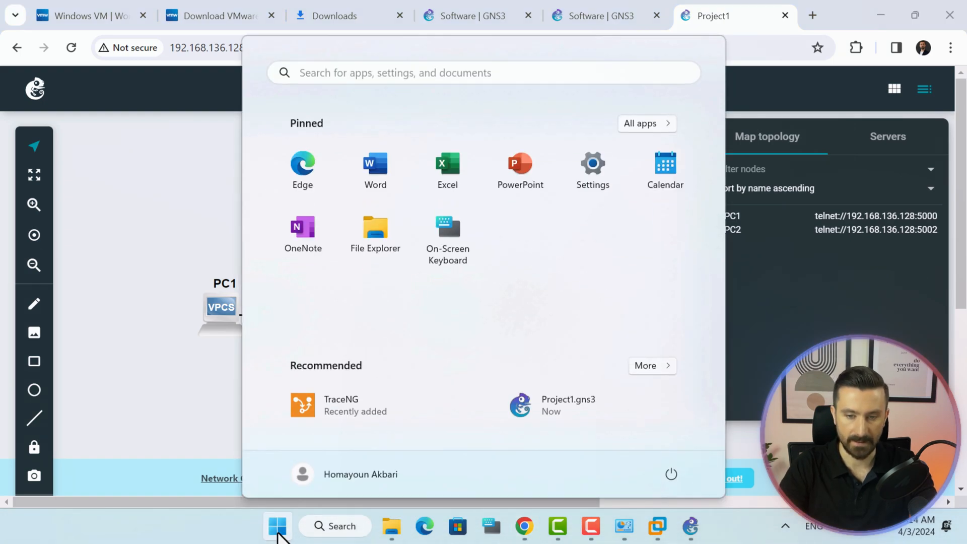
pyautogui.write('puttY')
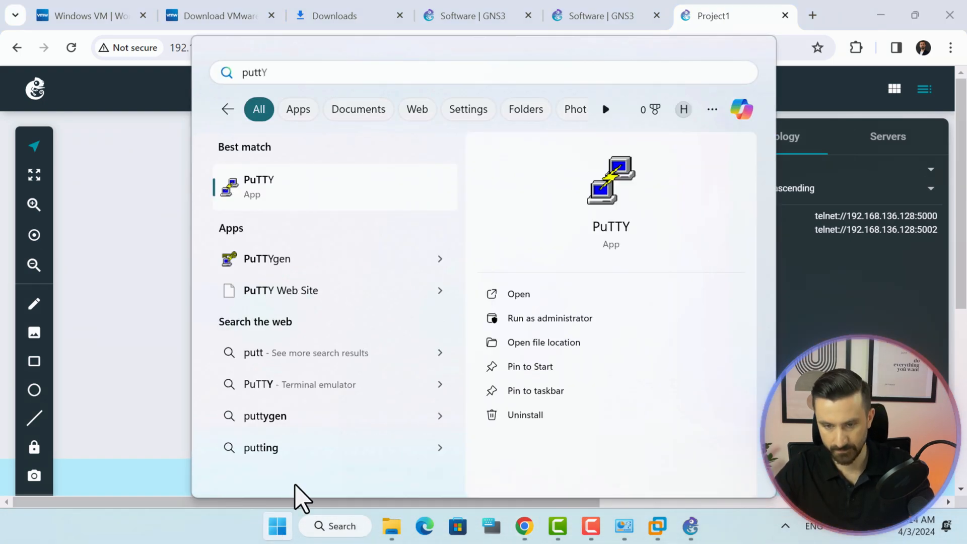
pyautogui.click(272, 189)
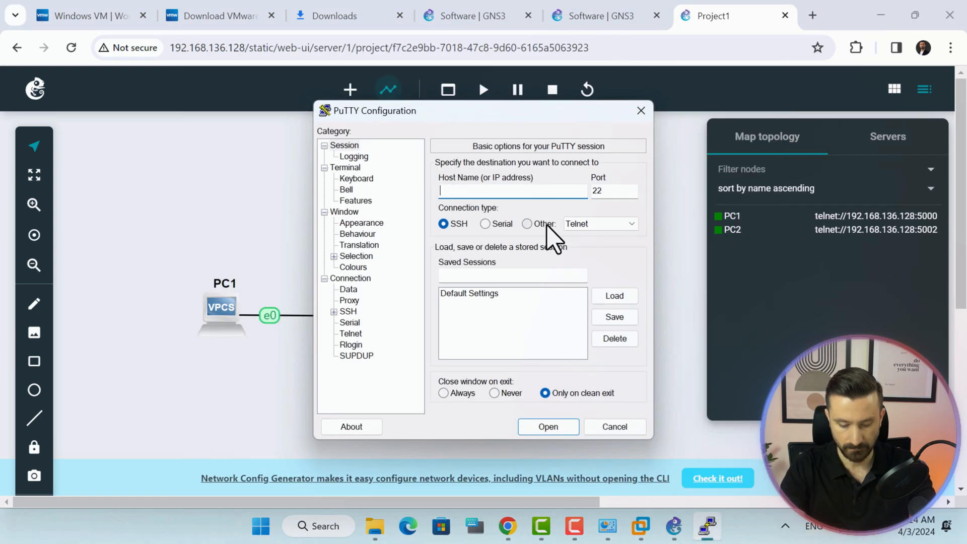
pyautogui.click(546, 224)
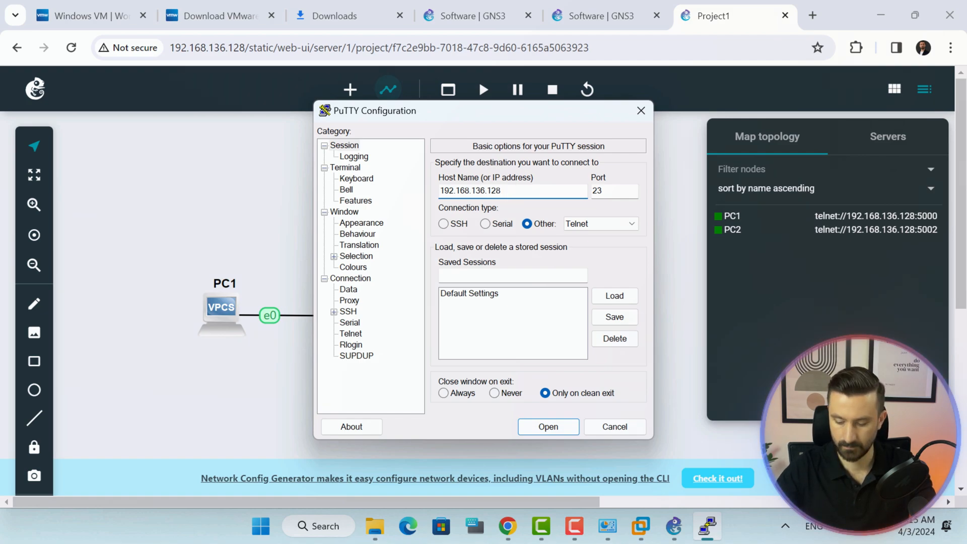
pyautogui.doubleClick(607, 191)
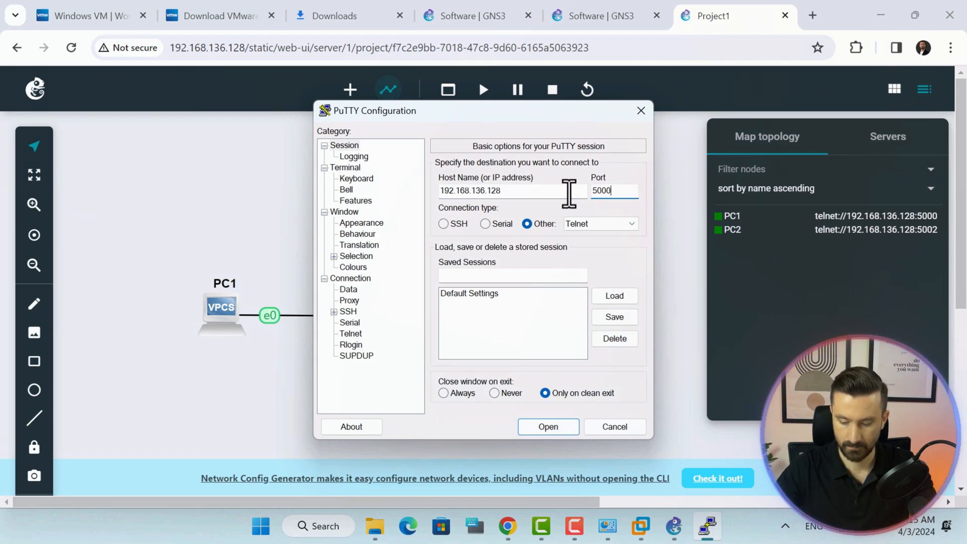
pyautogui.click(554, 428)
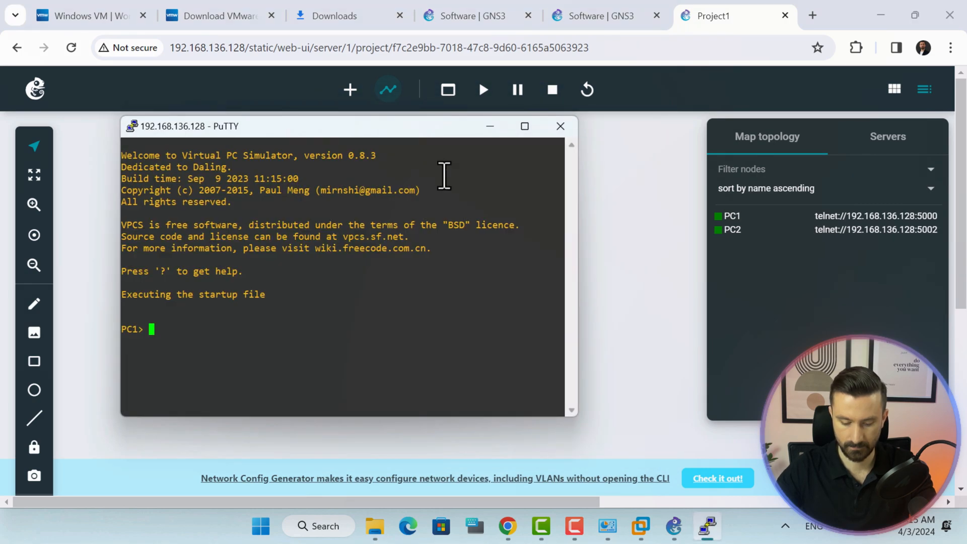
pyautogui.moveTo(425, 134); pyautogui.dragTo(318, 123)
pyautogui.write('sho')
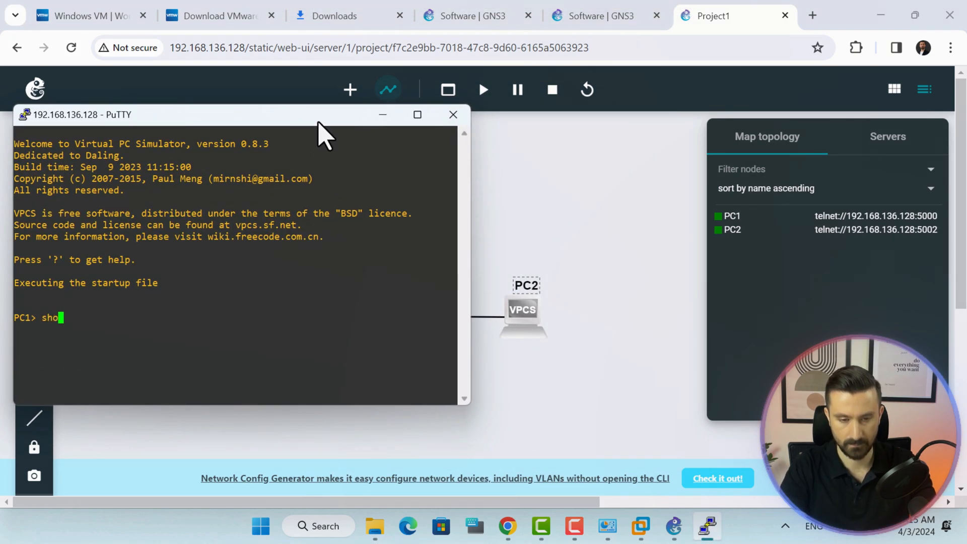
pyautogui.write('w')
pyautogui.press('Return')
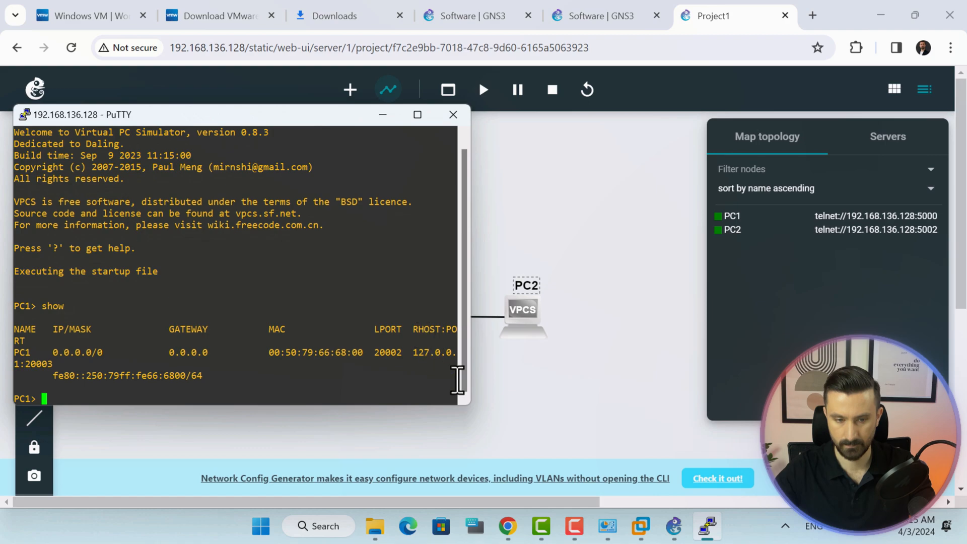
# Open a second telnet session to PC2 on port 5002 and run show.
pyautogui.rightClick(707, 526)
pyautogui.click(639, 436)
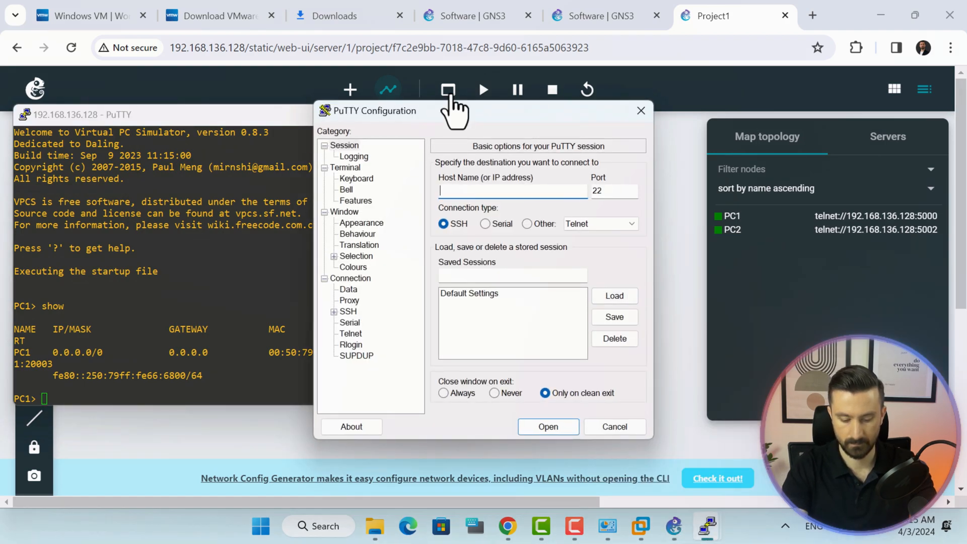
pyautogui.click(527, 224)
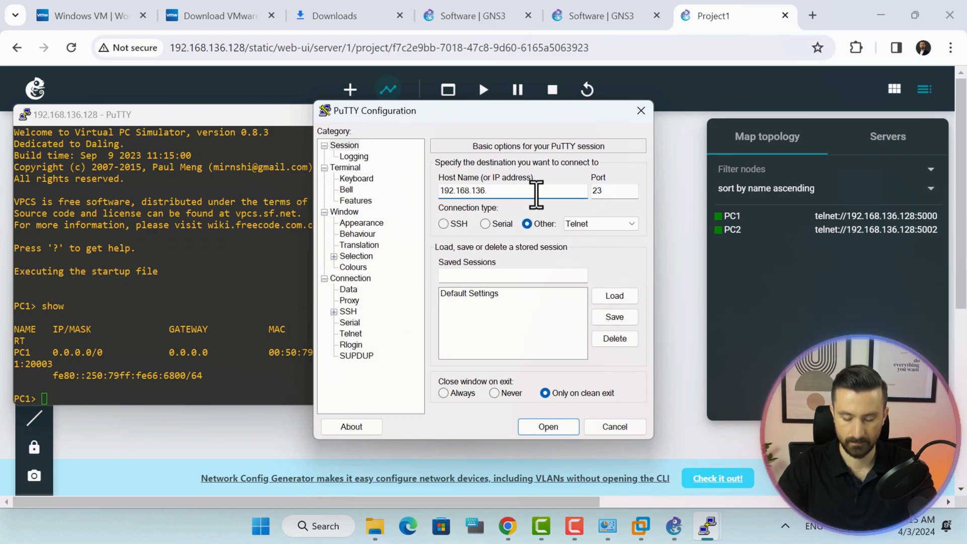
pyautogui.doubleClick(615, 194)
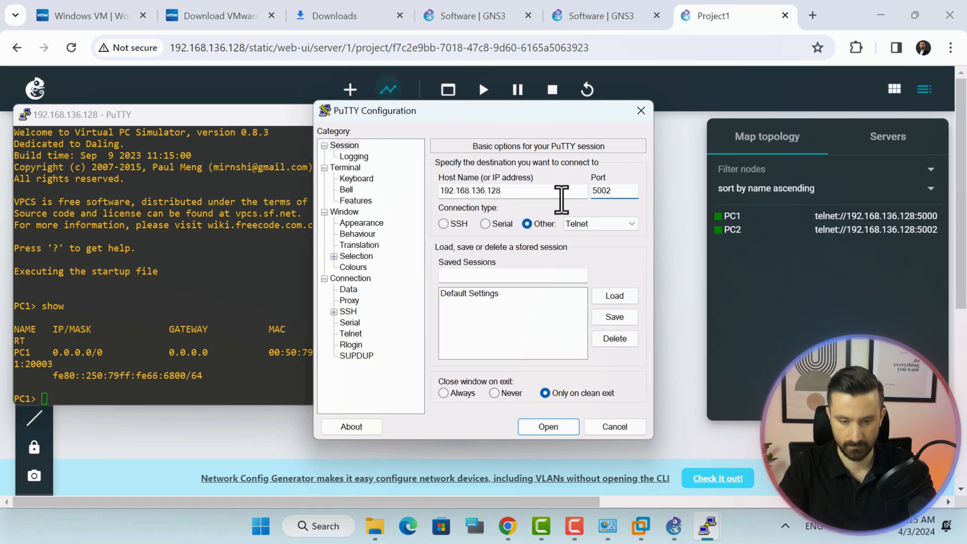
pyautogui.click(554, 431)
pyautogui.moveTo(275, 31); pyautogui.dragTo(737, 128)
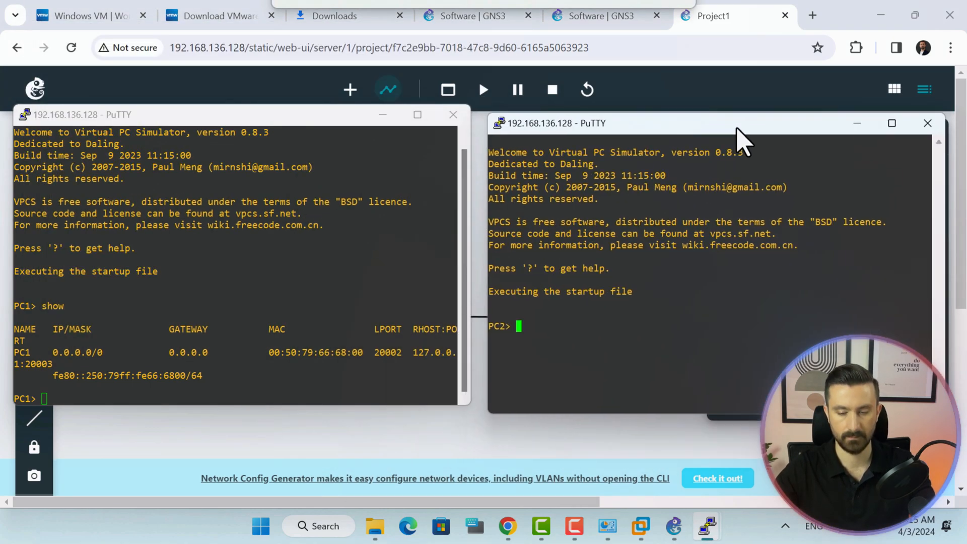
pyautogui.write('show')
pyautogui.press('Return')
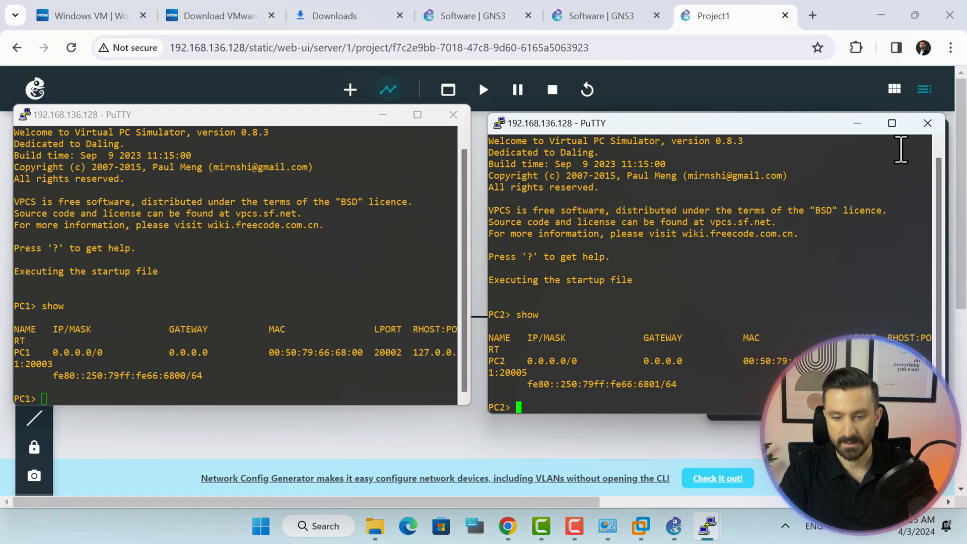
# Close both PuTTY sessions and stop all Project1 nodes in the Web UI.
pyautogui.click(928, 123)
pyautogui.click(518, 317)
pyautogui.click(452, 114)
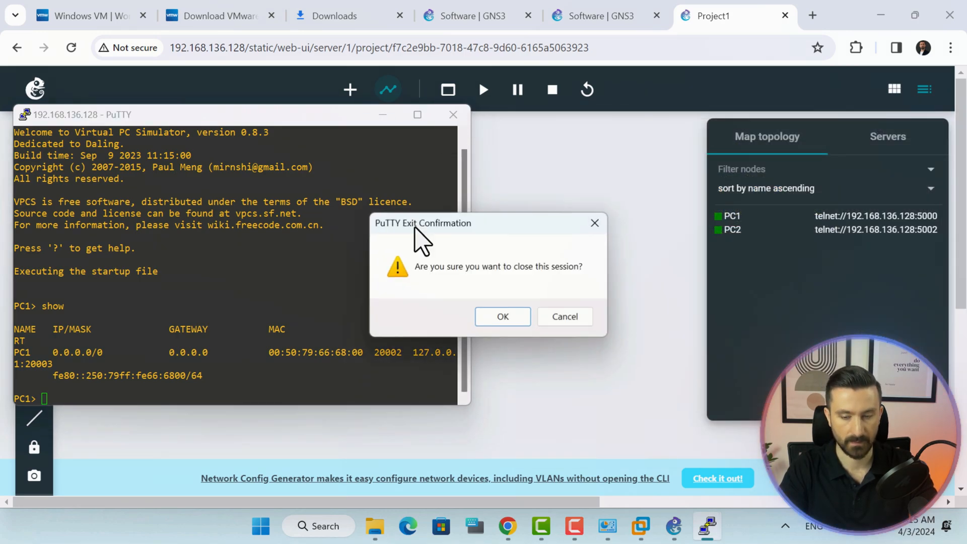
pyautogui.click(500, 317)
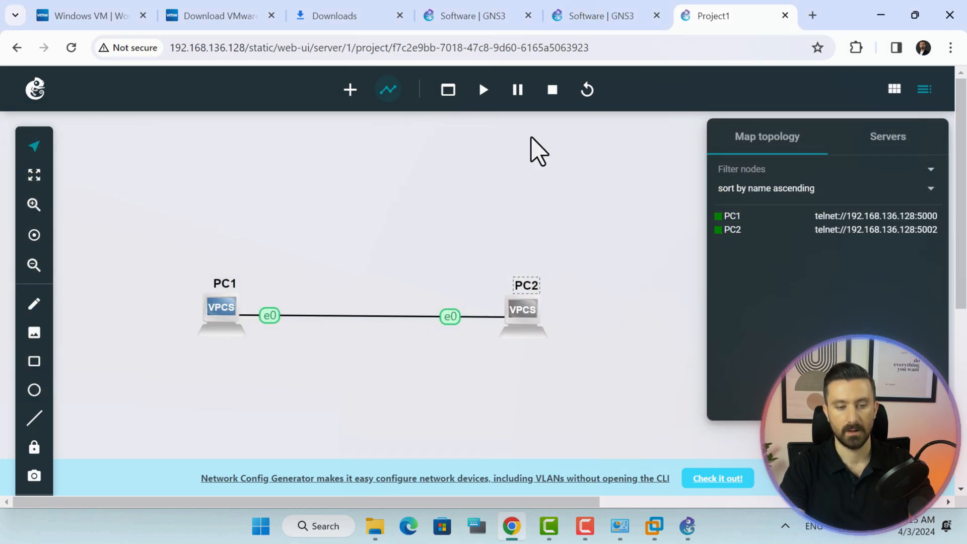
pyautogui.click(552, 89)
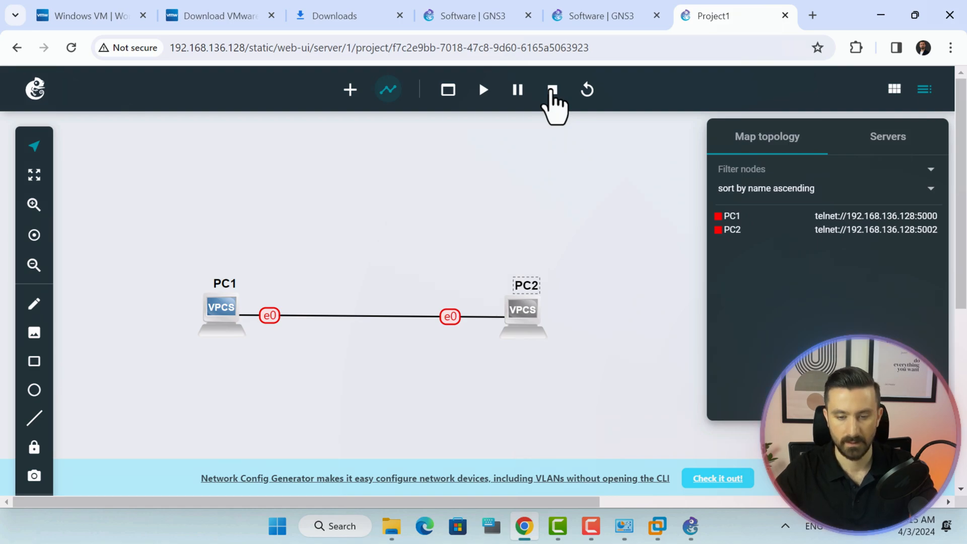
pyautogui.click(684, 527)
# In Preferences > GNS3 VM, keep the VM enabled with VMware Workstation engine and VM name GNS3.
pyautogui.click(52, 29)
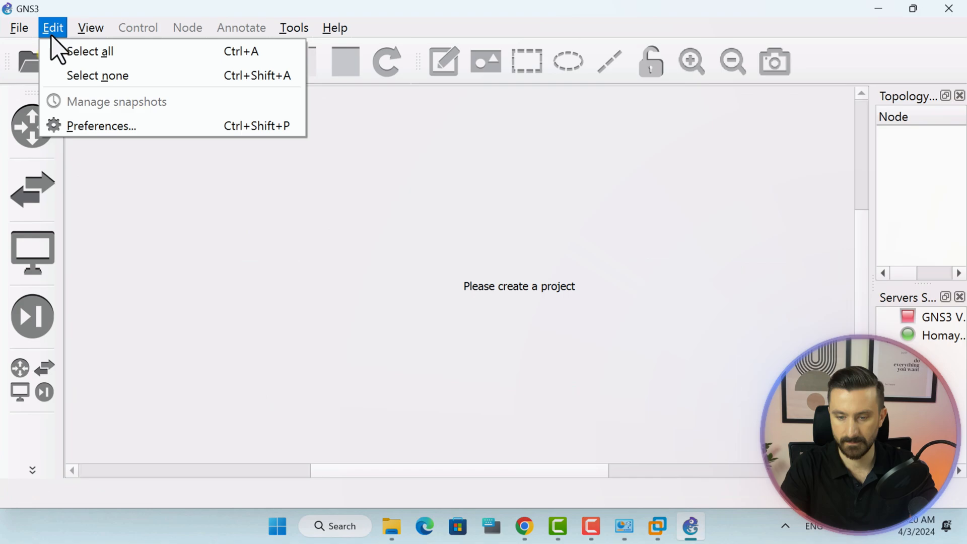
pyautogui.click(53, 126)
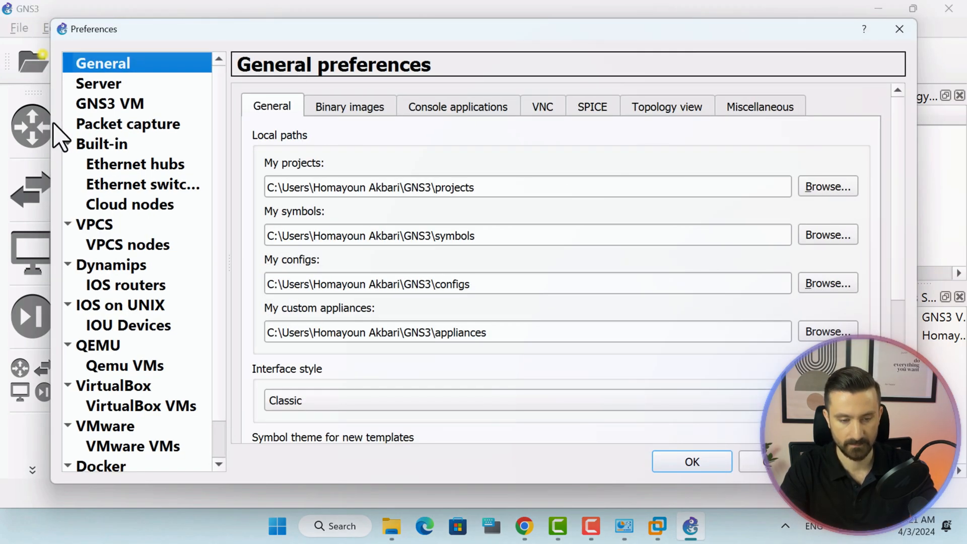
pyautogui.click(96, 104)
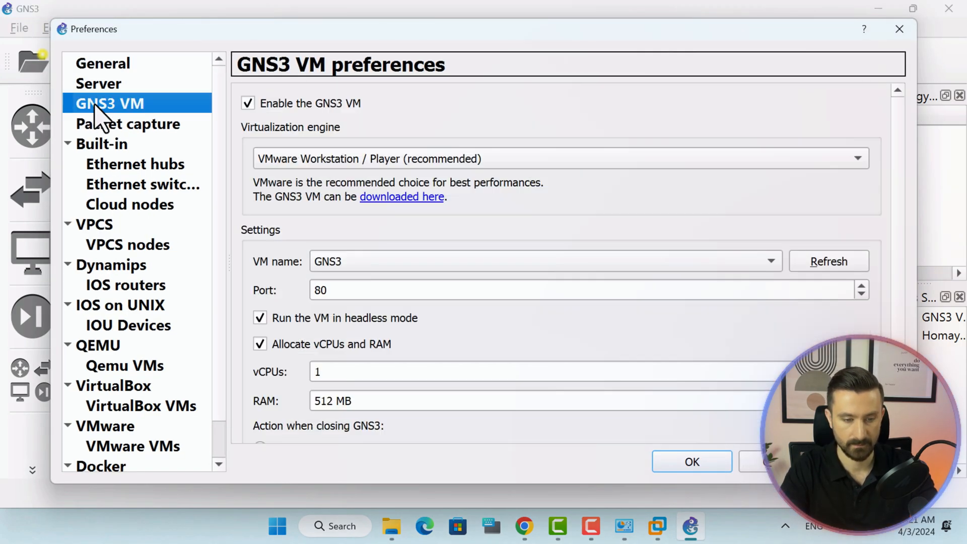
pyautogui.click(259, 104)
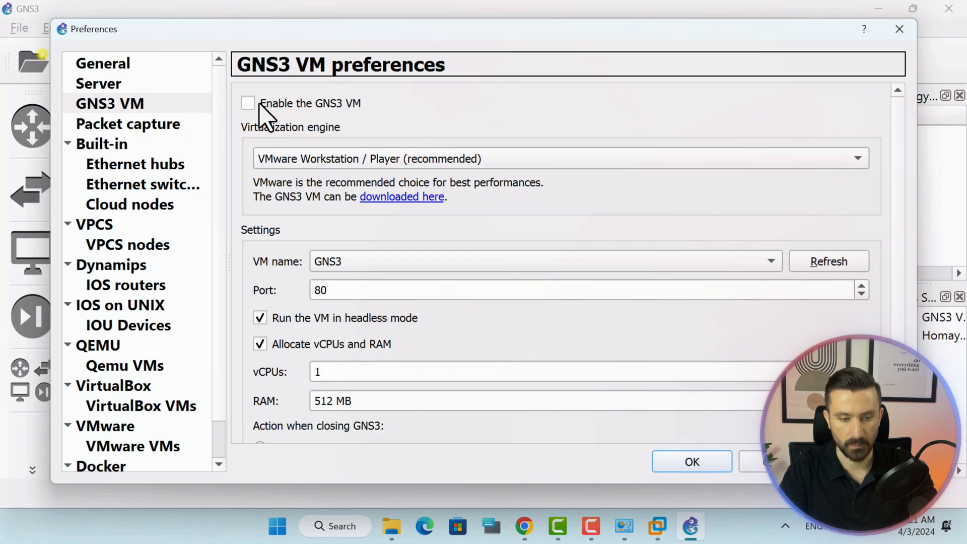
pyautogui.click(259, 103)
pyautogui.click(470, 159)
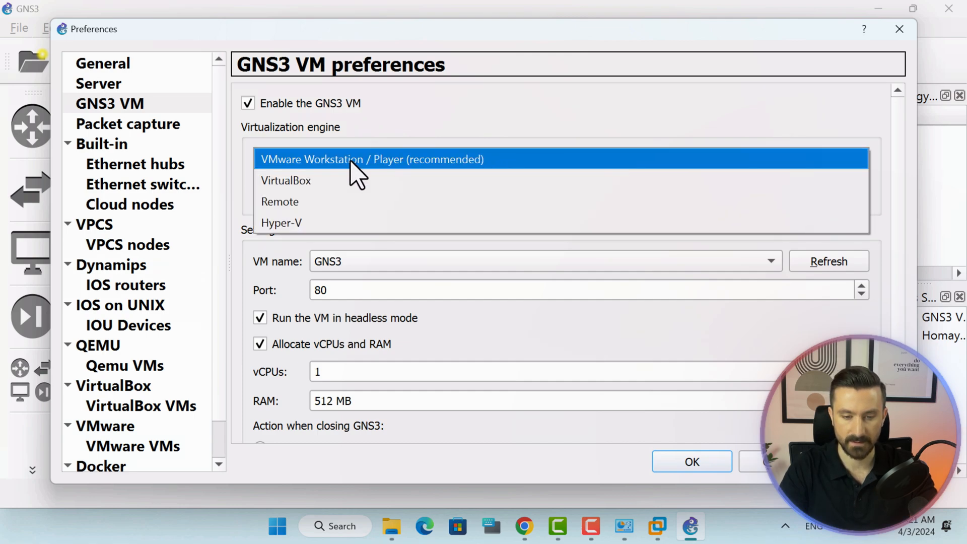
pyautogui.click(442, 160)
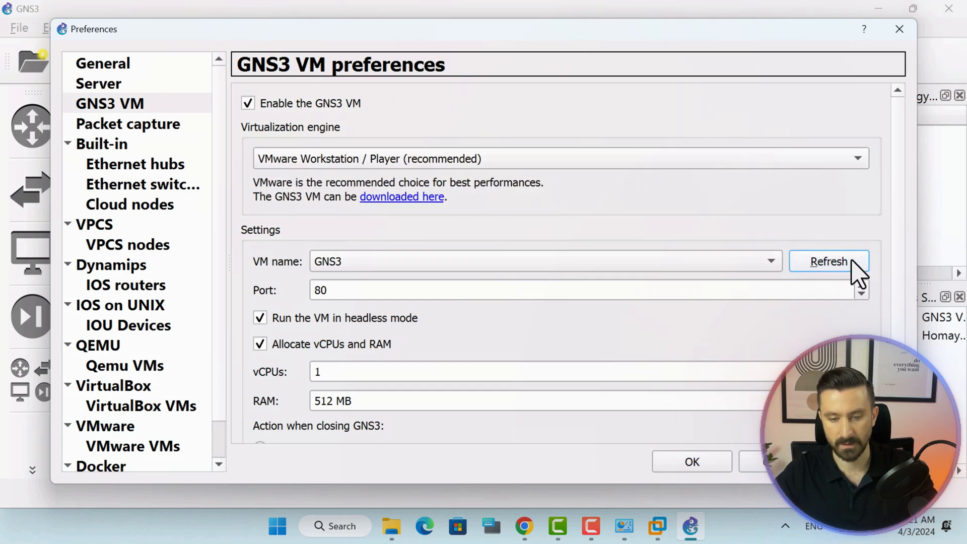
pyautogui.click(773, 264)
pyautogui.click(451, 238)
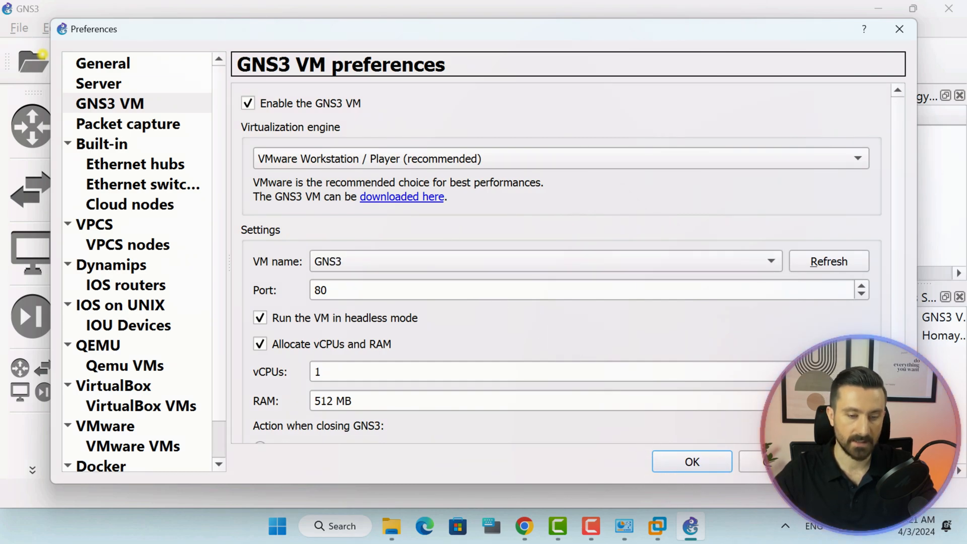
pyautogui.moveTo(749, 36); pyautogui.dragTo(644, 23)
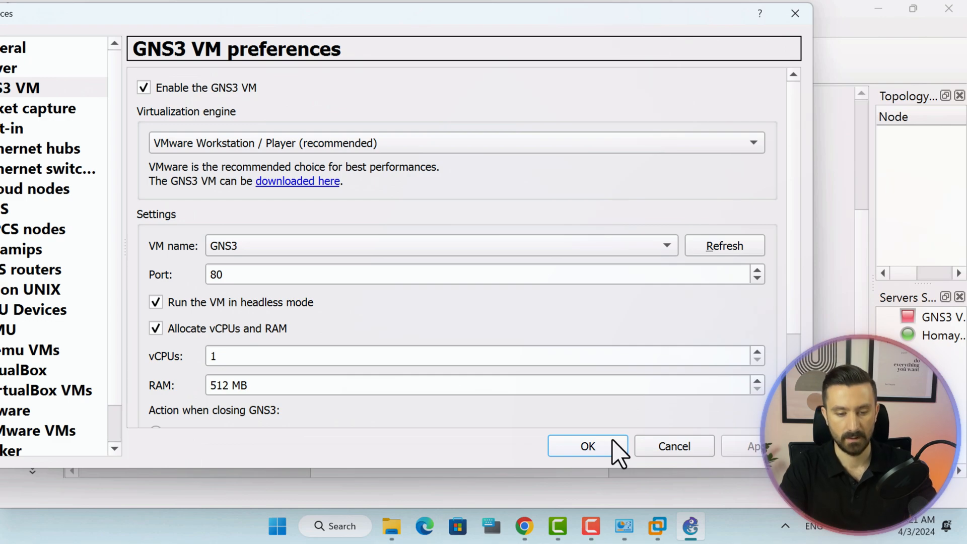
pyautogui.click(588, 446)
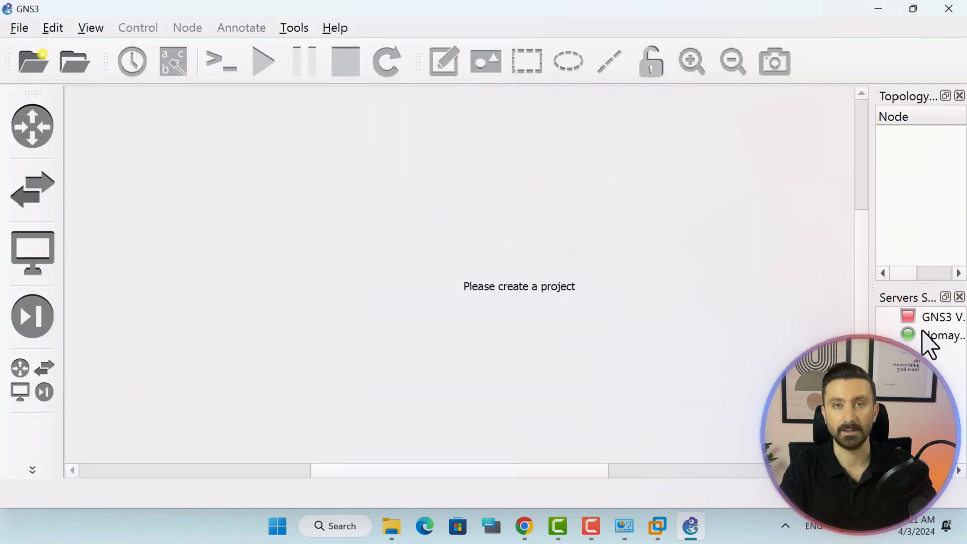
# Check the GNS3 VM server's connection status, then close the GNS3 application.
pyautogui.click(929, 319)
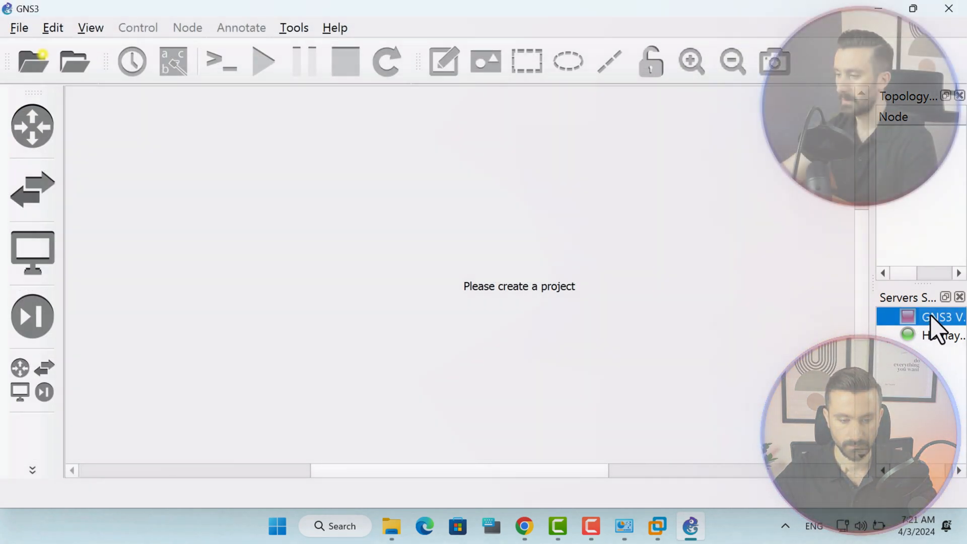
pyautogui.moveTo(926, 319)
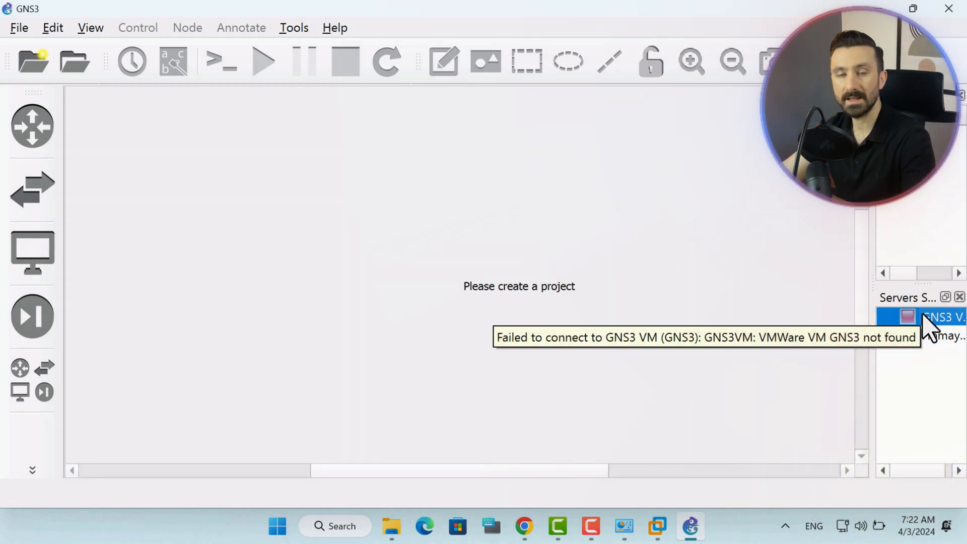
pyautogui.click(949, 8)
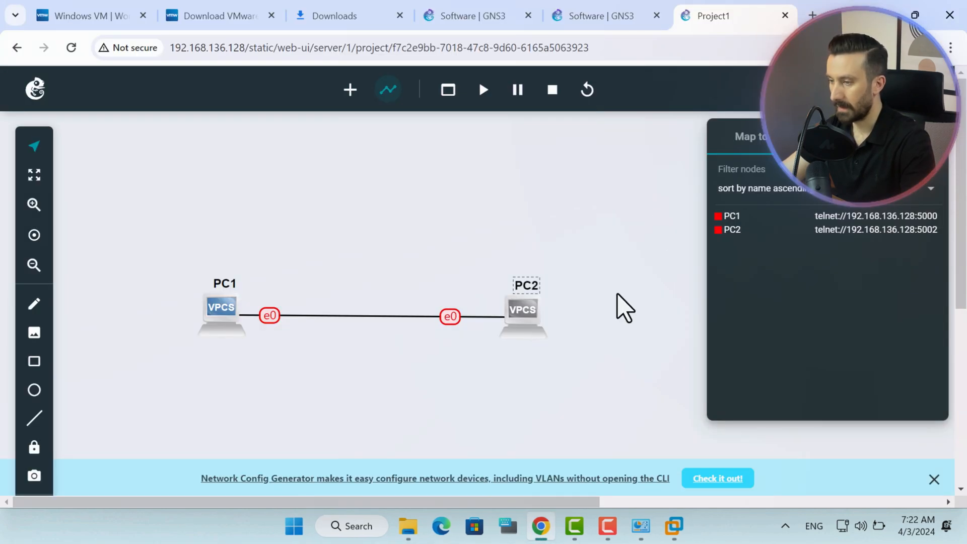
# Shut down the GNS3 guest via Power > Shut Down Guest in VMware.
pyautogui.moveTo(674, 535)
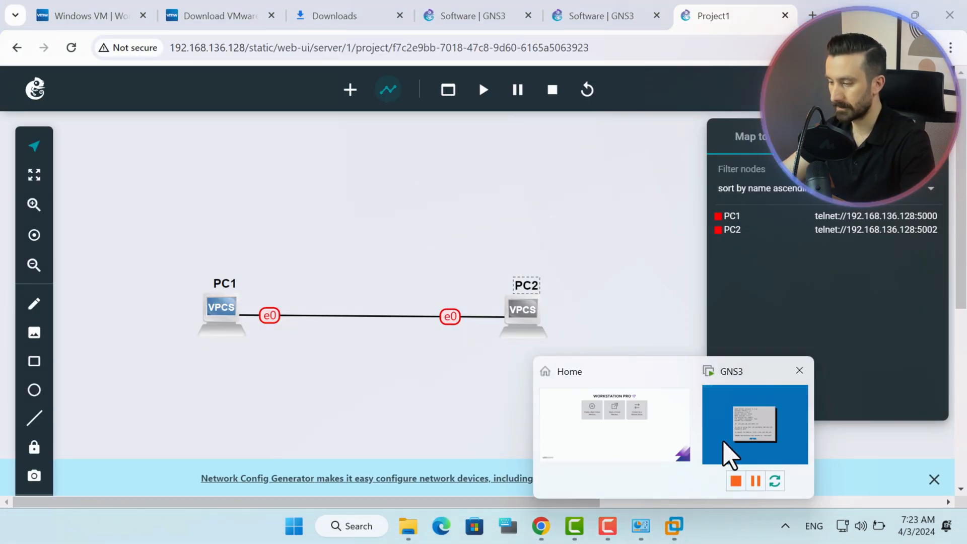
pyautogui.click(730, 456)
pyautogui.rightClick(57, 108)
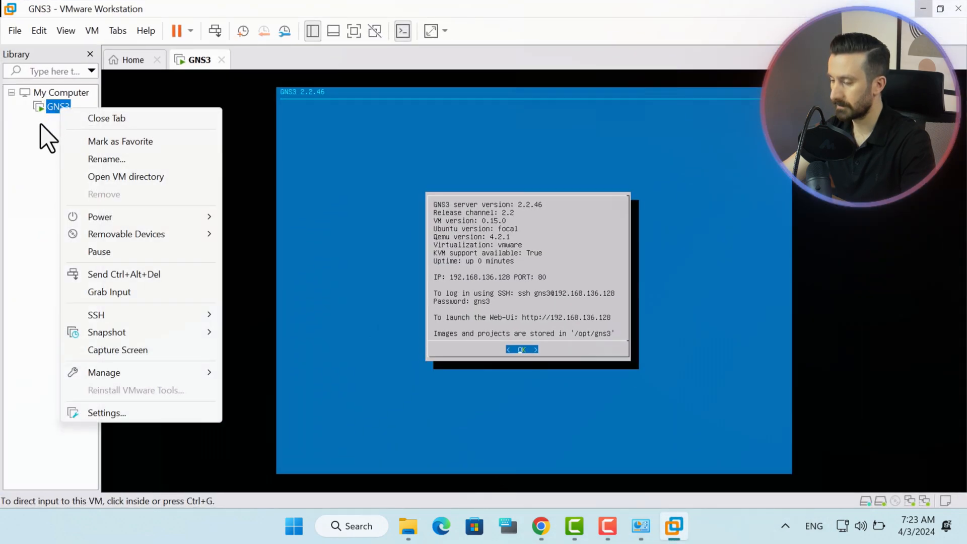
pyautogui.moveTo(179, 218)
pyautogui.click(283, 234)
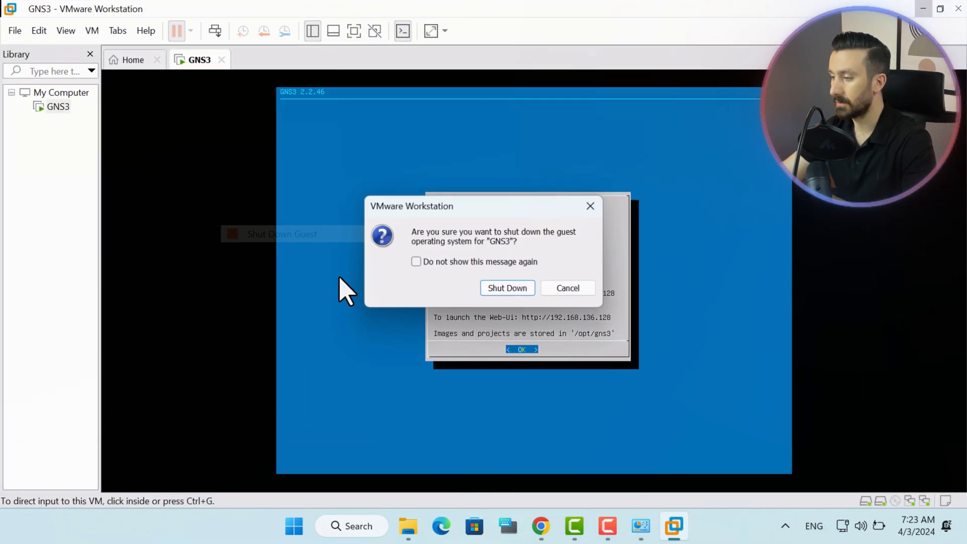
pyautogui.click(495, 288)
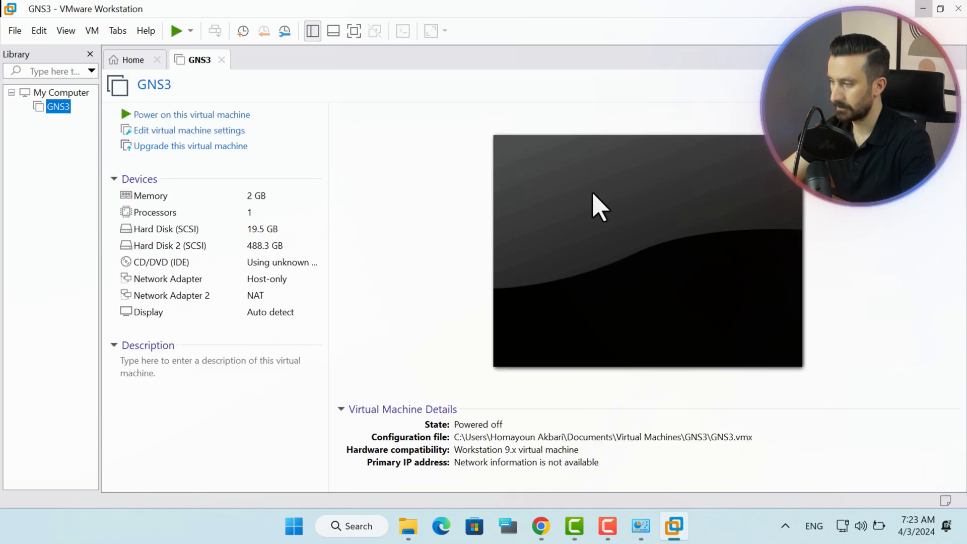
# Minimize all windows and relaunch GNS3 from its desktop shortcut so the VM boots.
pyautogui.click(924, 9)
pyautogui.click(923, 8)
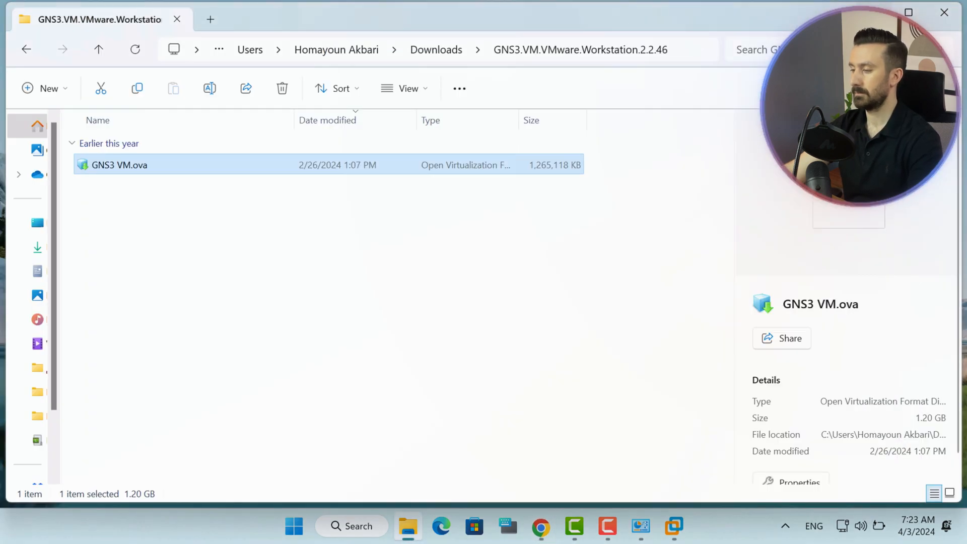
pyautogui.click(872, 12)
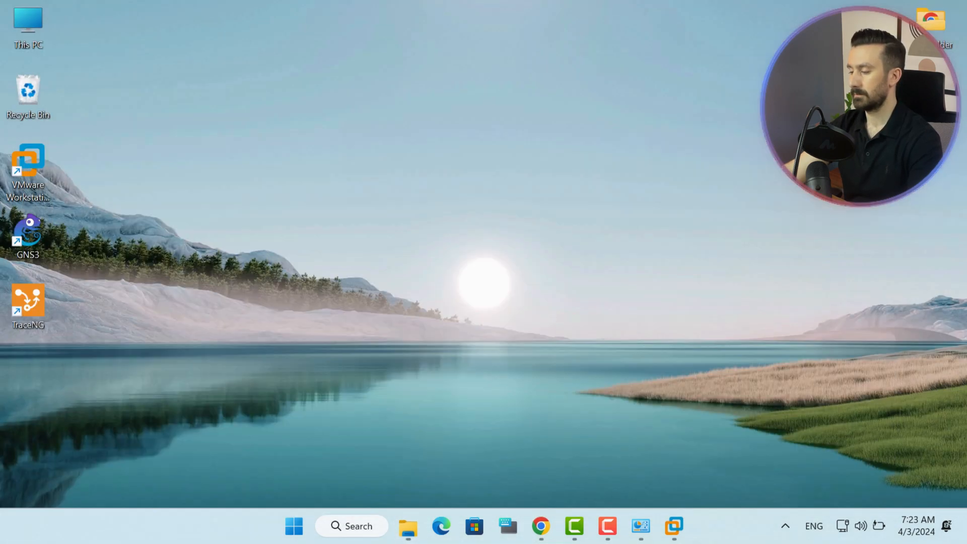
pyautogui.doubleClick(29, 236)
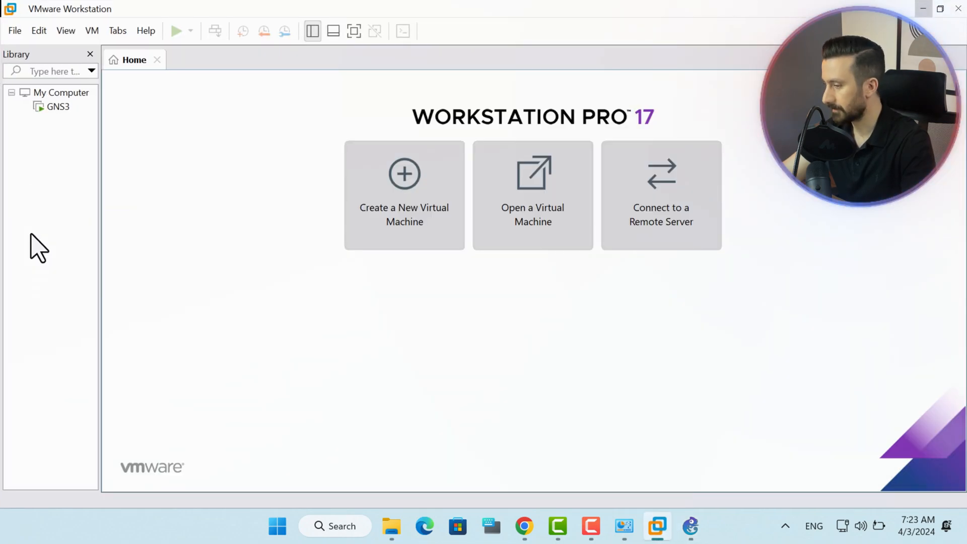
pyautogui.click(58, 107)
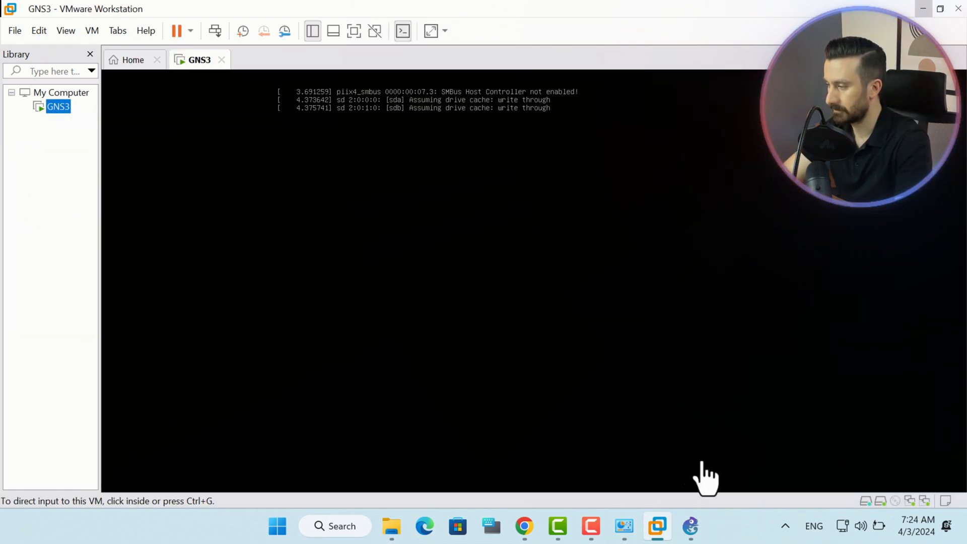
# Cancel the Project dialog and confirm the GNS3 VM server (2.2.46, Linux) shows connected in Servers Summary.
pyautogui.click(691, 526)
pyautogui.click(852, 426)
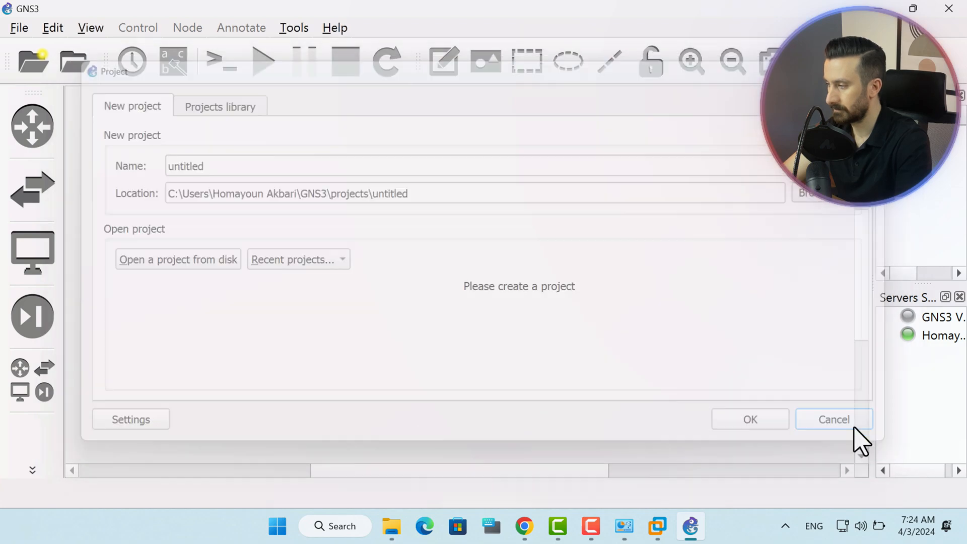
pyautogui.moveTo(695, 9); pyautogui.dragTo(812, 73)
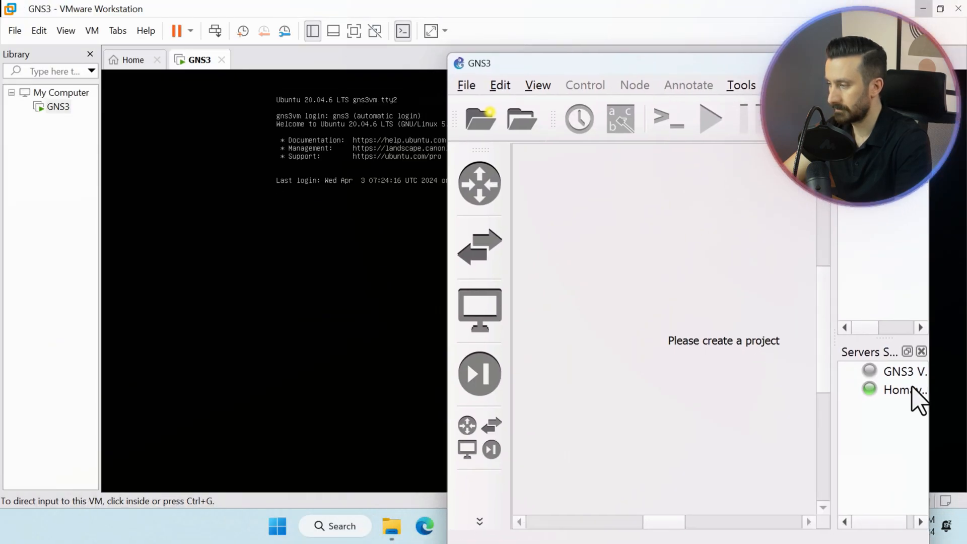
pyautogui.click(888, 376)
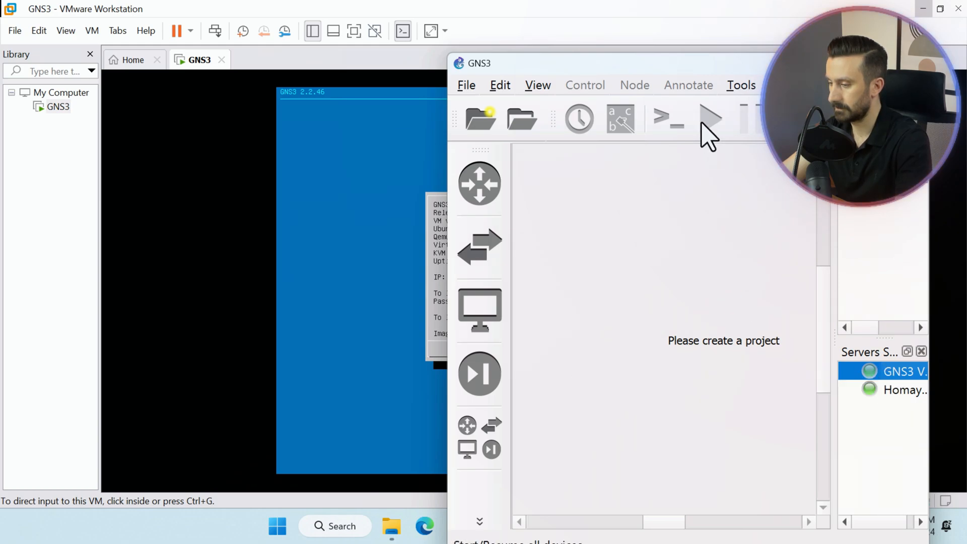
pyautogui.moveTo(678, 64); pyautogui.dragTo(337, 62)
pyautogui.click(590, 59)
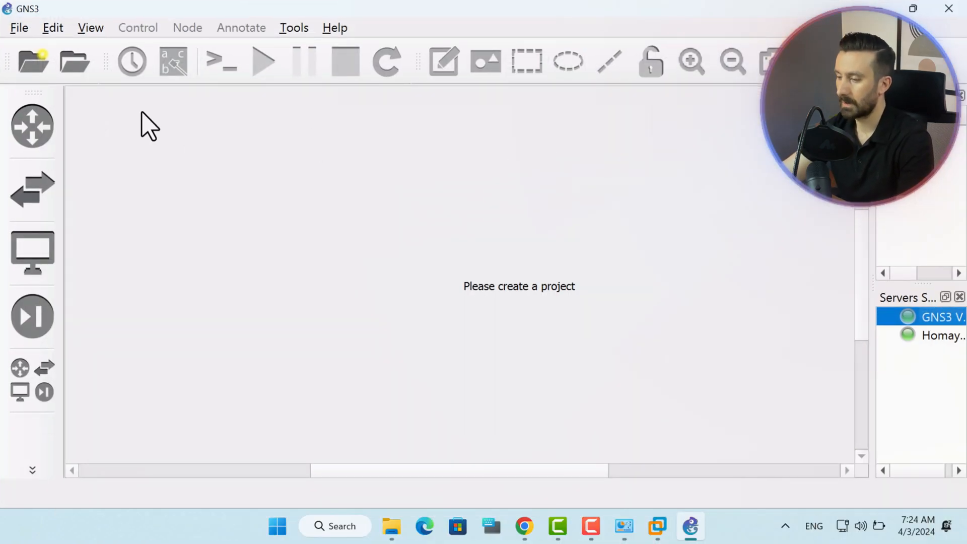
# Create a new blank GNS3 project named Project2, then return to Chrome's Project1 topology.
pyautogui.click(20, 28)
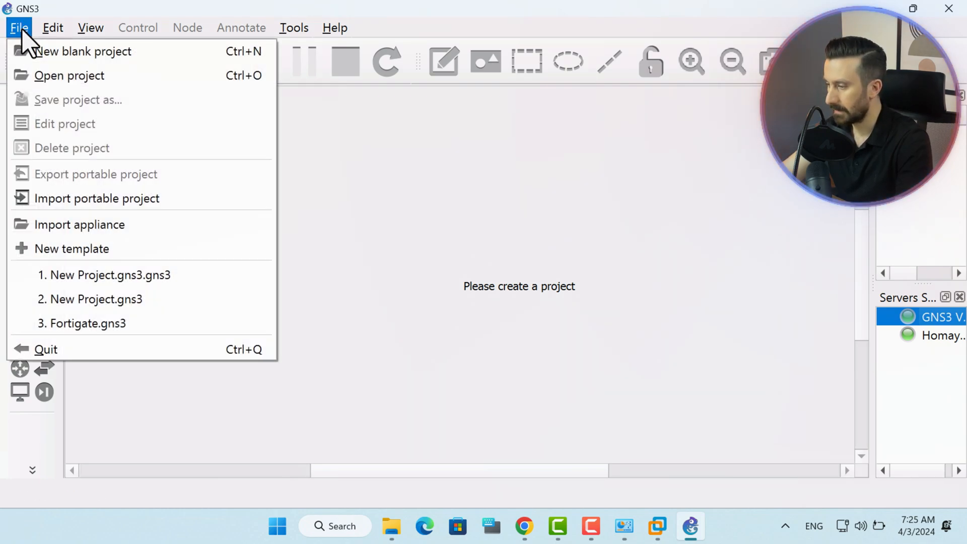
pyautogui.click(60, 50)
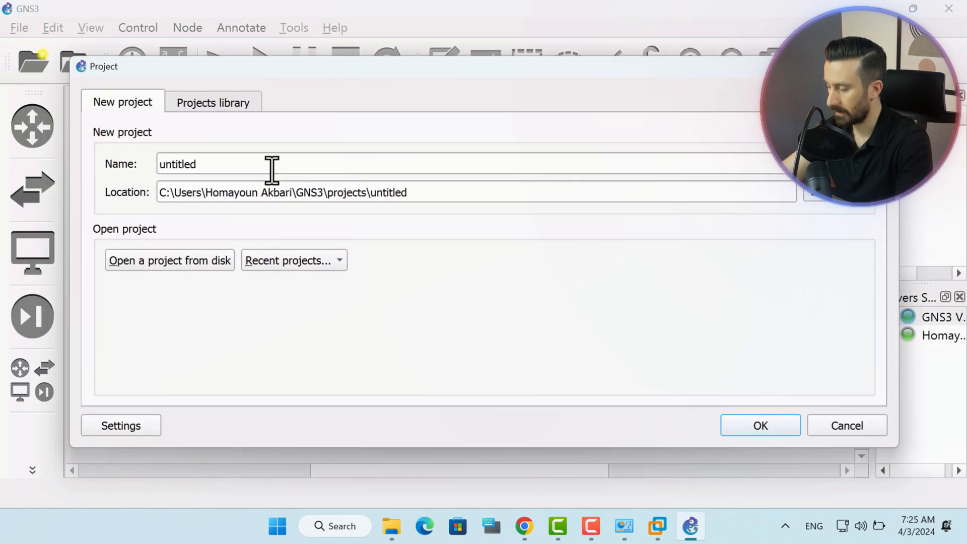
pyautogui.moveTo(272, 168); pyautogui.dragTo(80, 174)
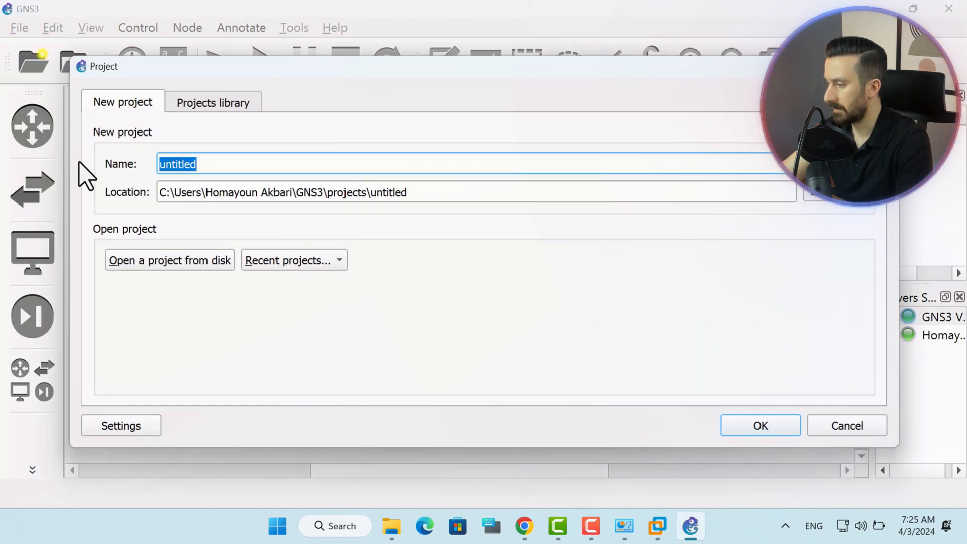
pyautogui.write('Proj')
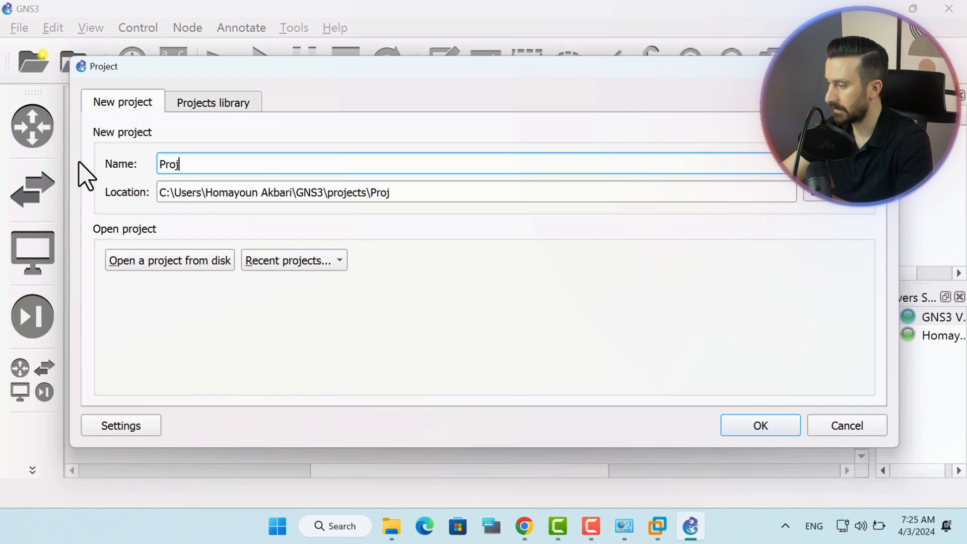
pyautogui.write('ect')
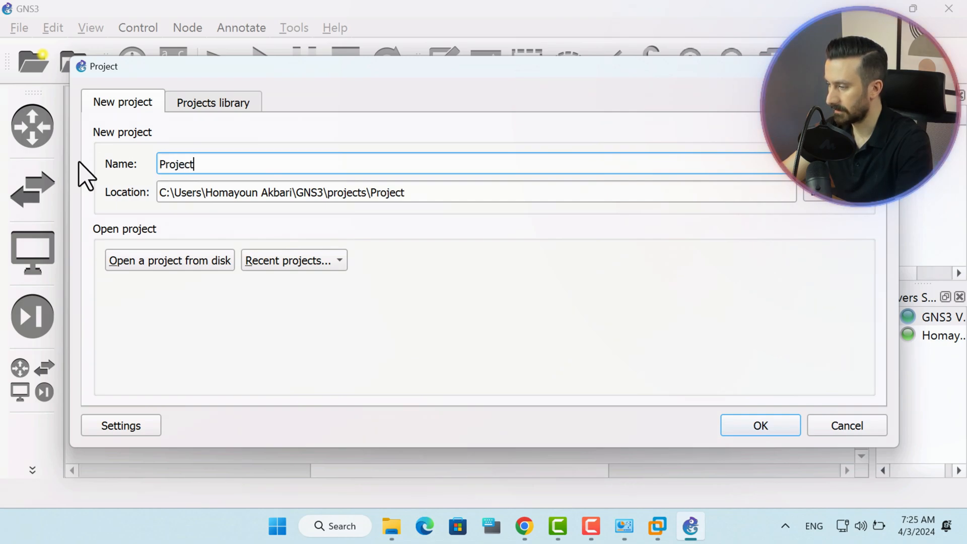
pyautogui.write('2')
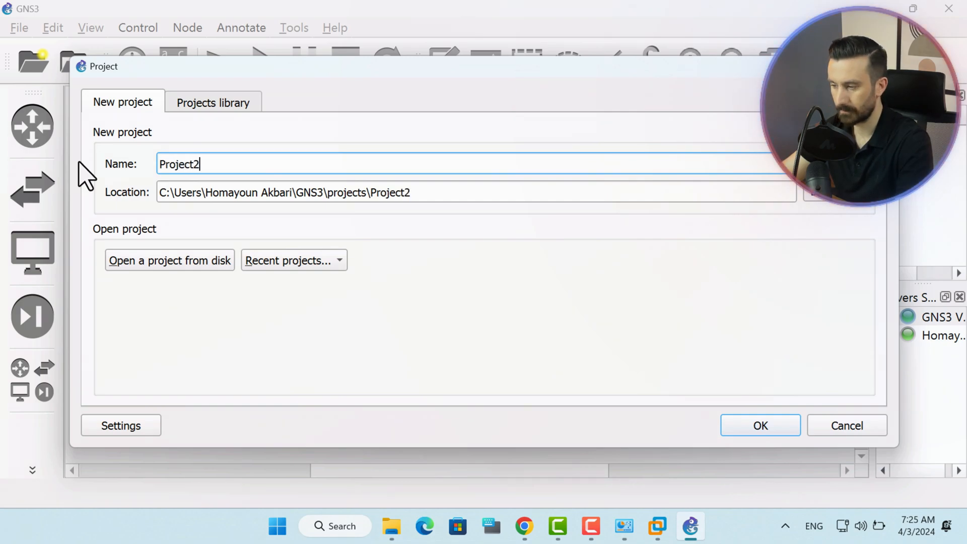
pyautogui.click(782, 429)
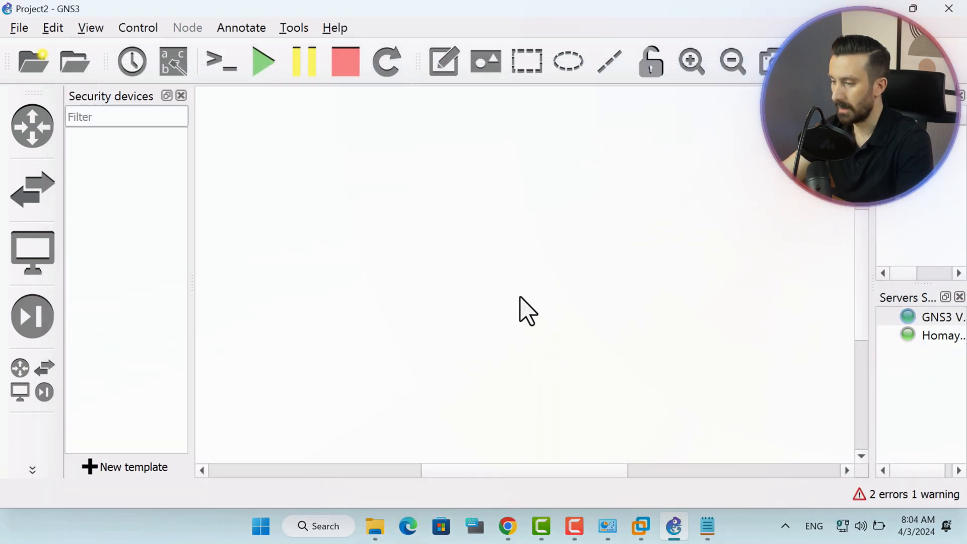
pyautogui.click(508, 526)
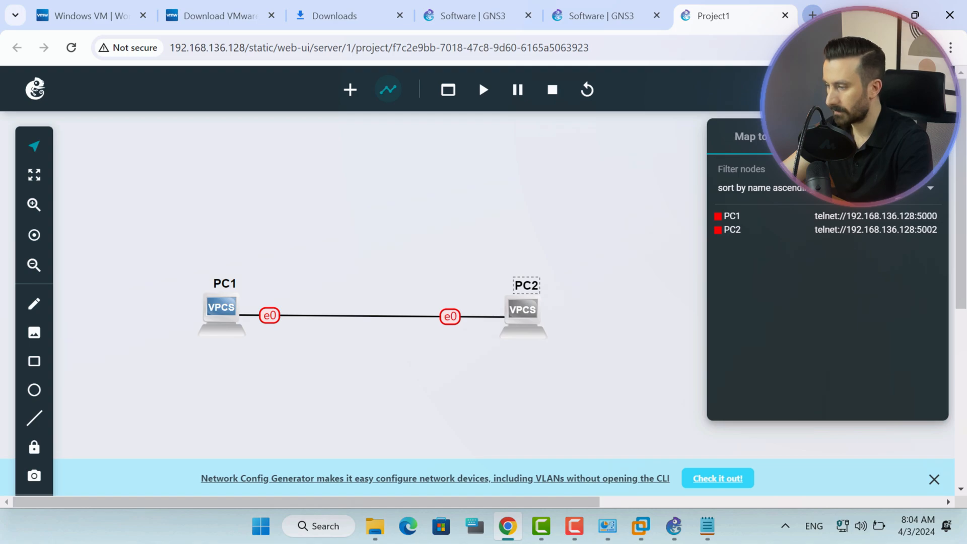
# Load support.fortinet.com in a new Chrome tab.
pyautogui.hotkey('ctrl', 't')
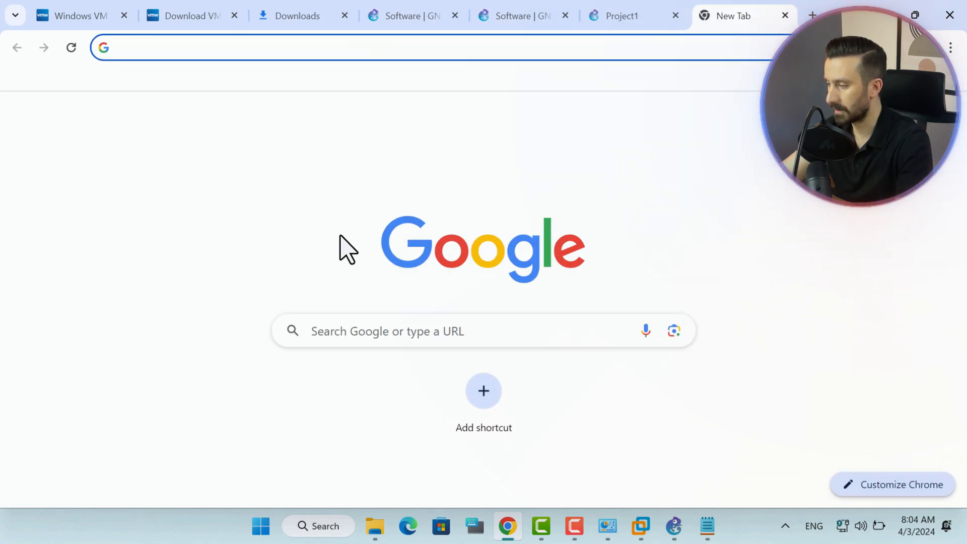
pyautogui.write('supp')
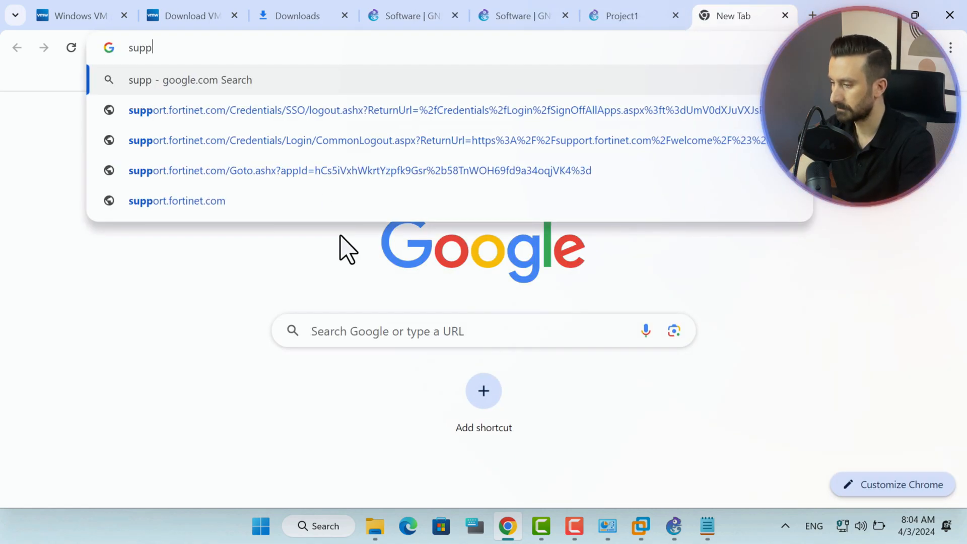
pyautogui.write('ort.f')
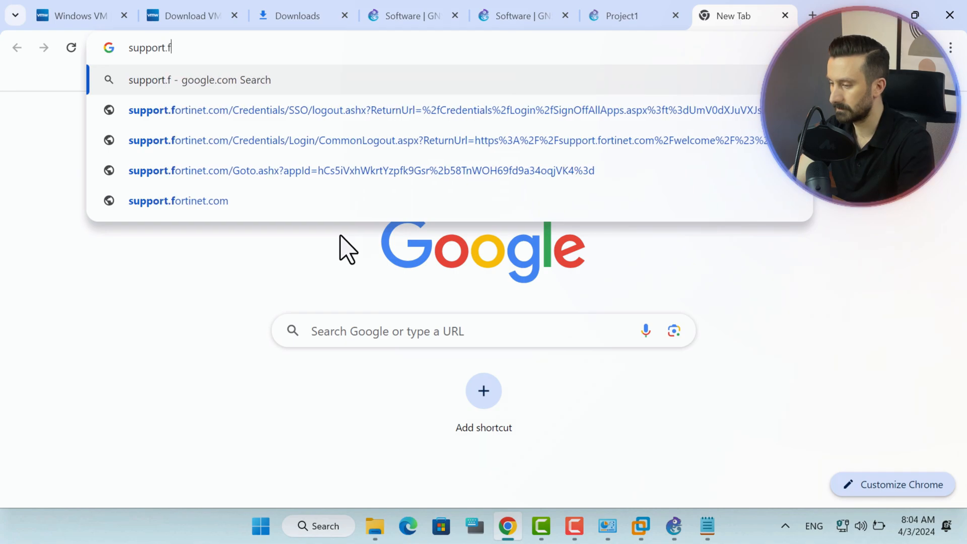
pyautogui.write('ortinet.com')
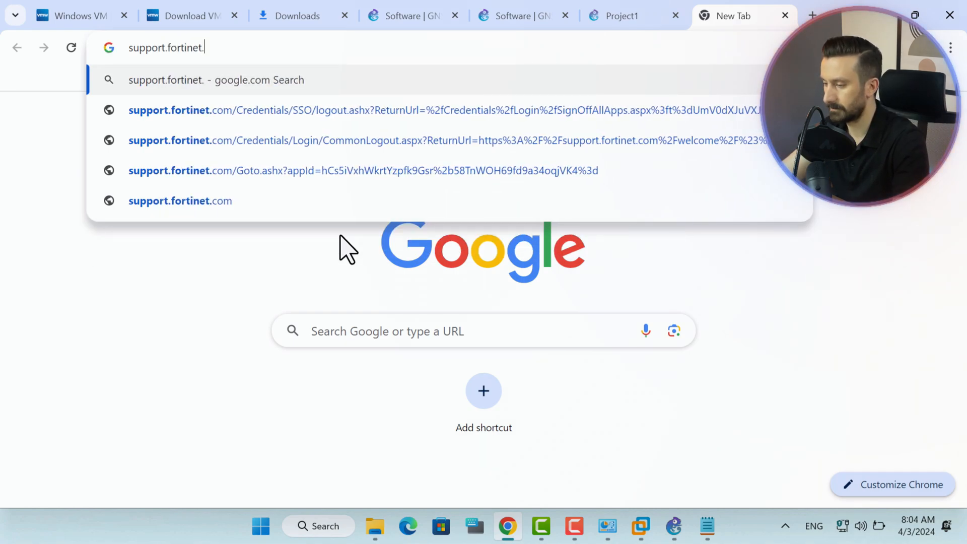
pyautogui.press('Return')
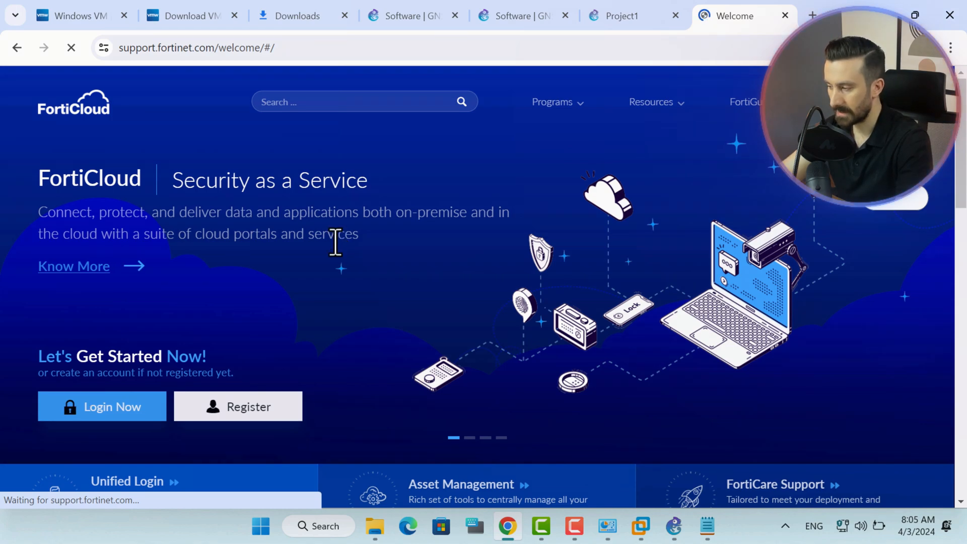
# Log in to FortiCloud using the saved account credentials.
pyautogui.click(254, 418)
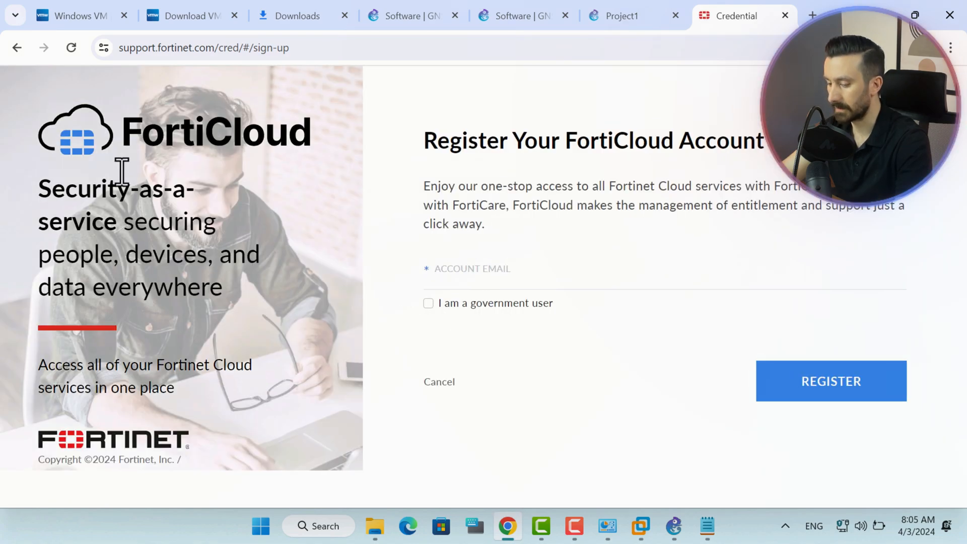
pyautogui.click(16, 47)
pyautogui.click(107, 407)
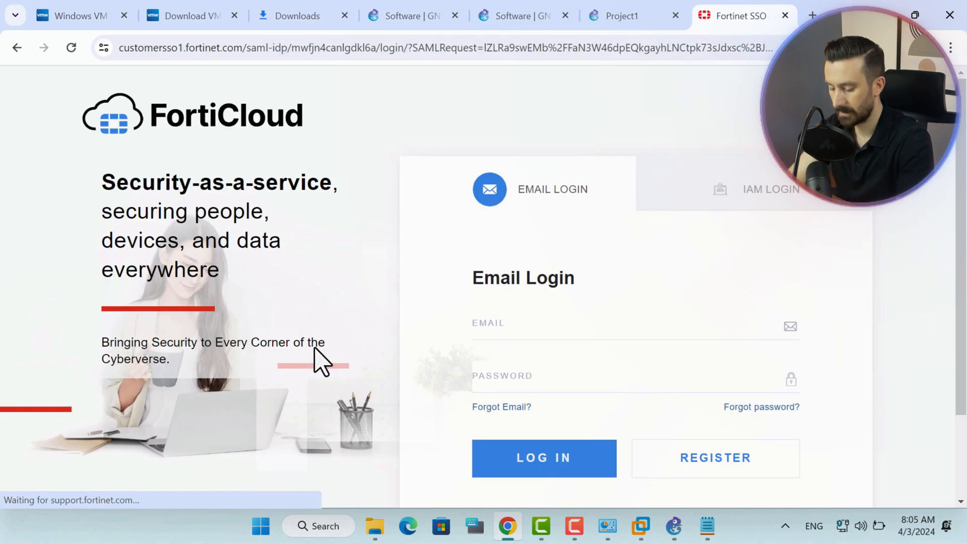
pyautogui.click(572, 376)
pyautogui.click(572, 374)
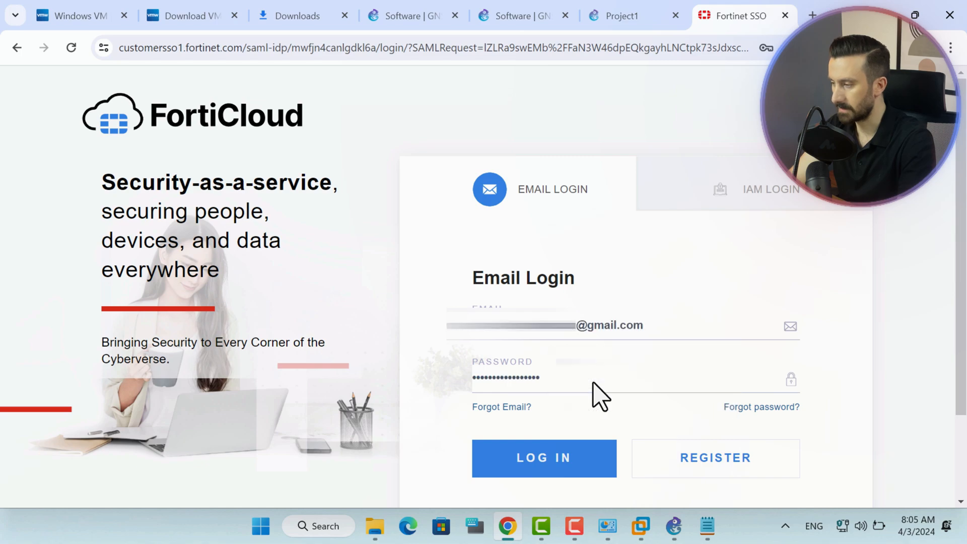
pyautogui.click(536, 457)
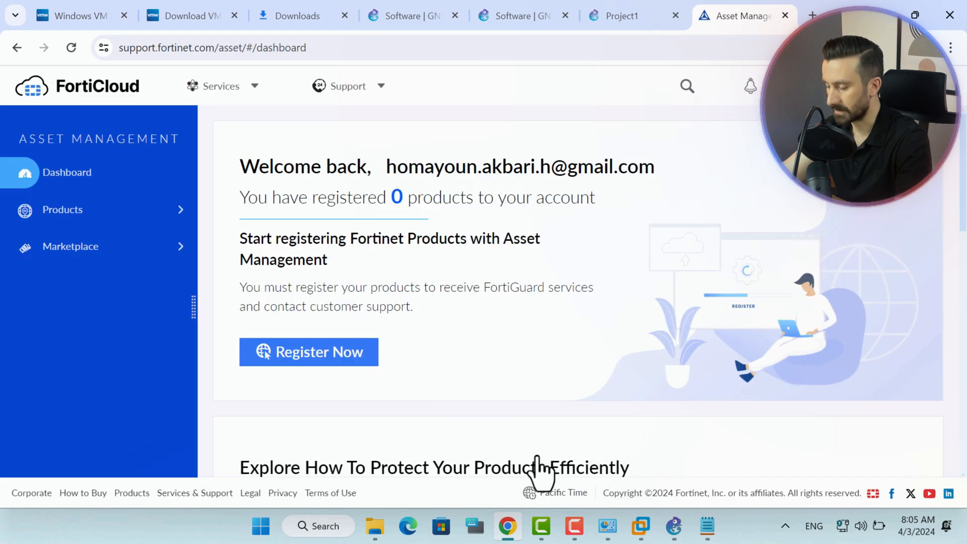
# Go to the Support > VM Images download page.
pyautogui.click(362, 97)
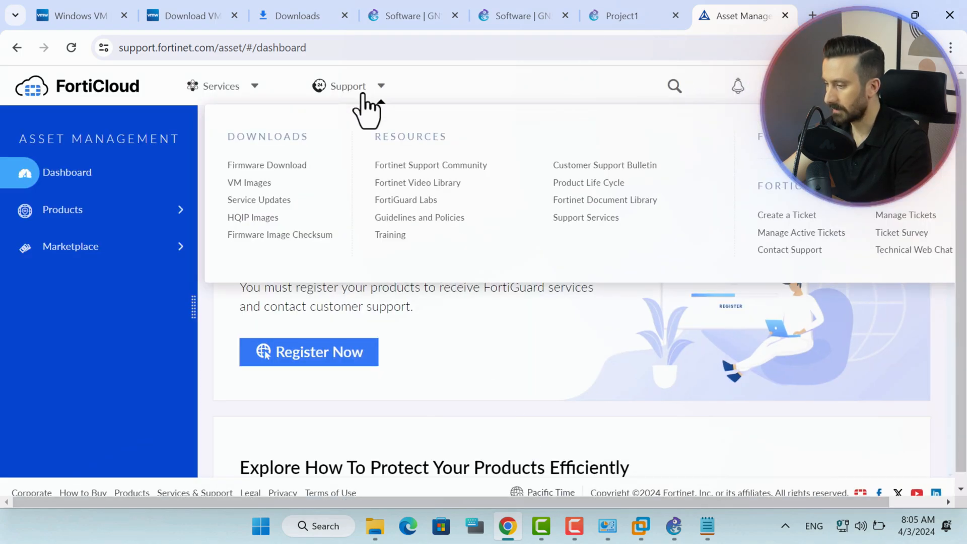
pyautogui.click(233, 183)
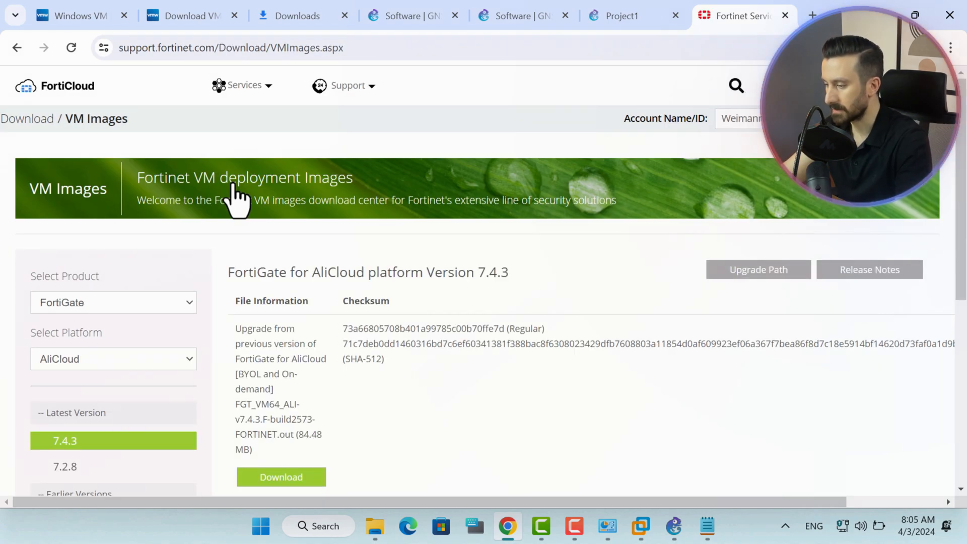
pyautogui.scroll(-5, 207, 274)
pyautogui.scroll(3, 203, 277)
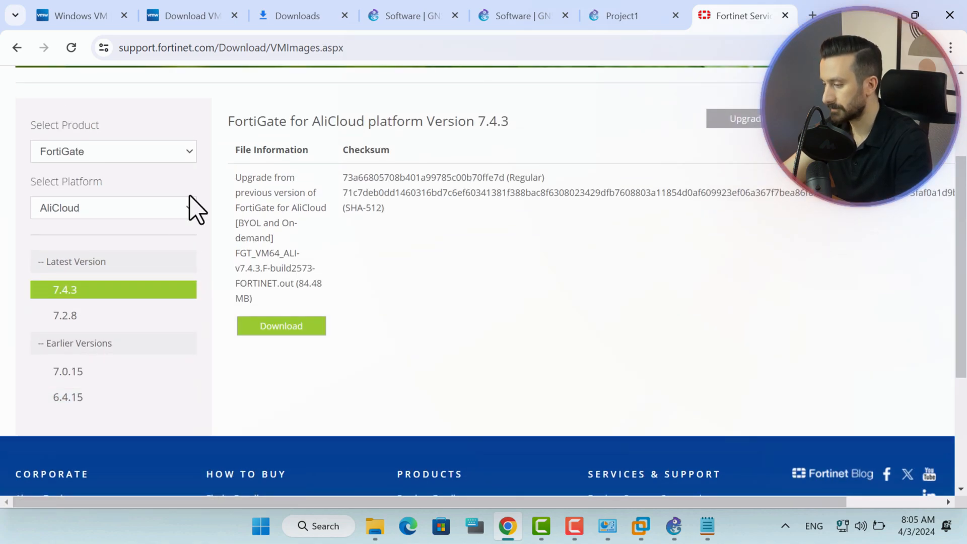
# Filter the VM images to product FortiGate and platform VMWare ESXi.
pyautogui.click(159, 154)
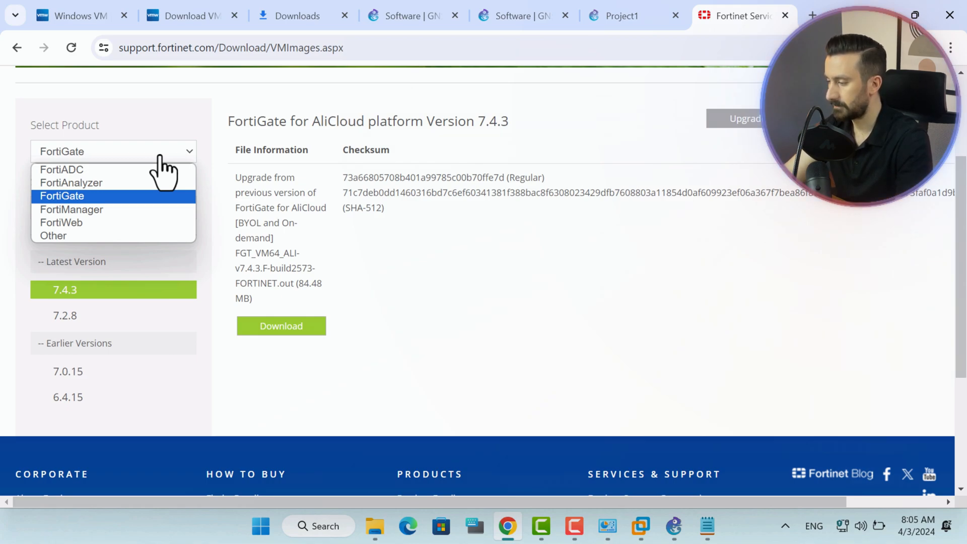
pyautogui.click(84, 195)
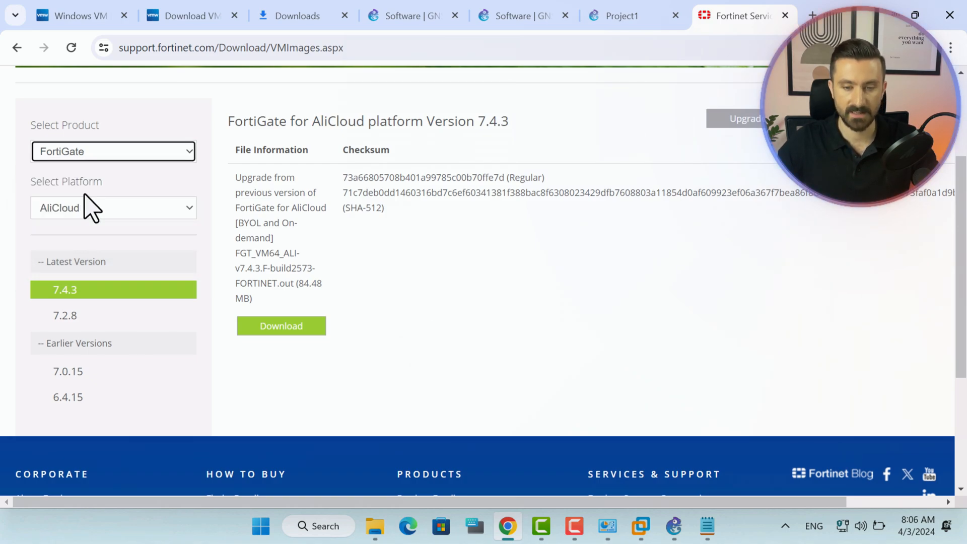
pyautogui.click(154, 212)
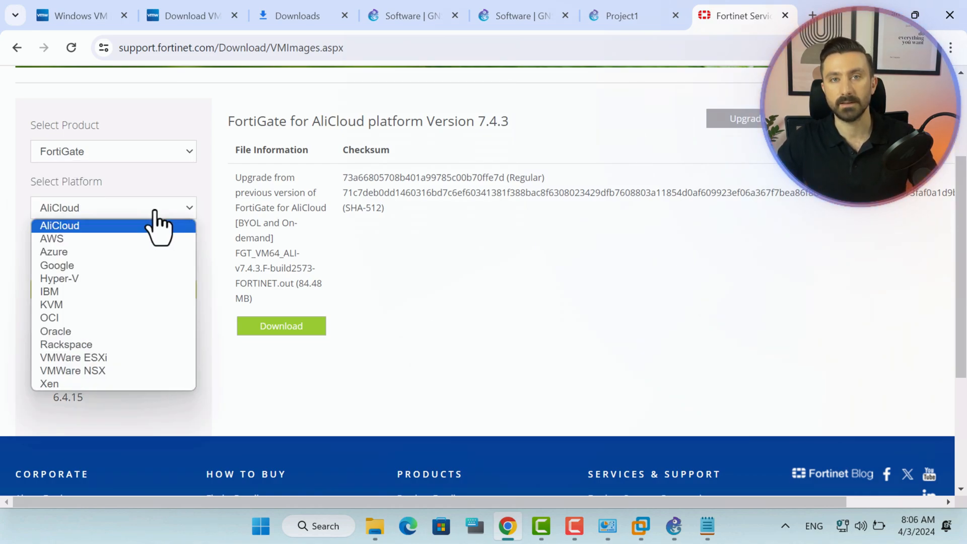
pyautogui.click(75, 358)
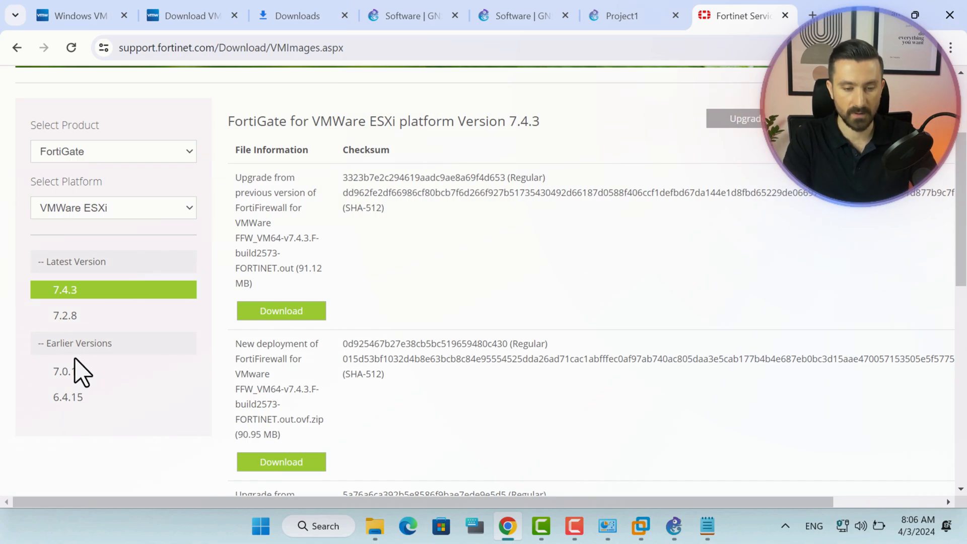
# Download the 7.0.15 FFW_VM64 new-deployment ovf.zip and confirm it finished in Chrome's downloads.
pyautogui.click(70, 384)
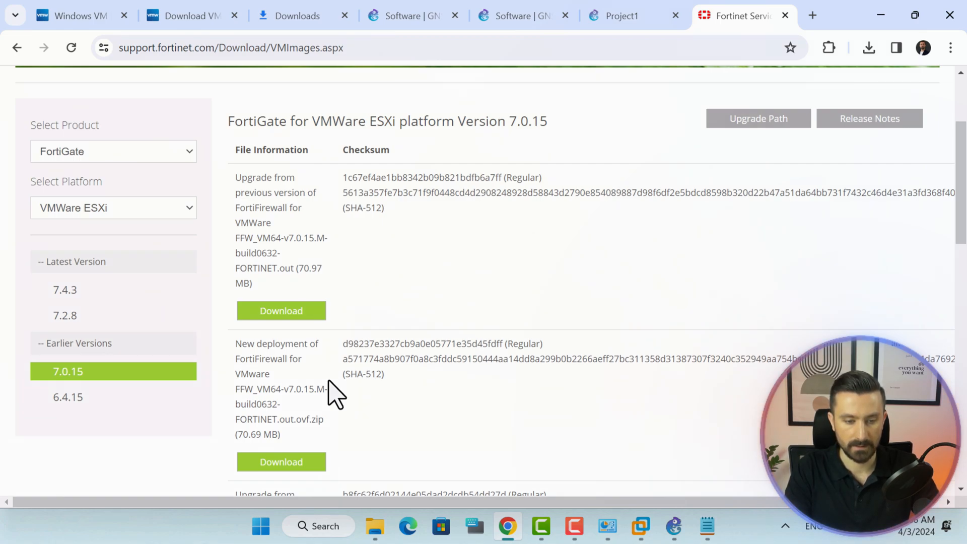
pyautogui.click(294, 463)
pyautogui.click(869, 48)
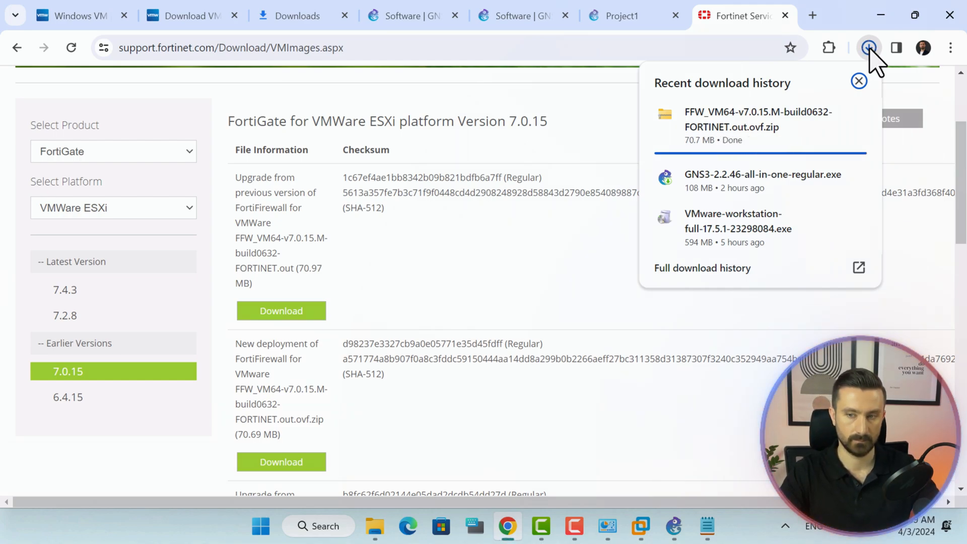
# Extract the FFW_VM64 zip with WinRAR into its own folder and open that folder.
pyautogui.click(820, 124)
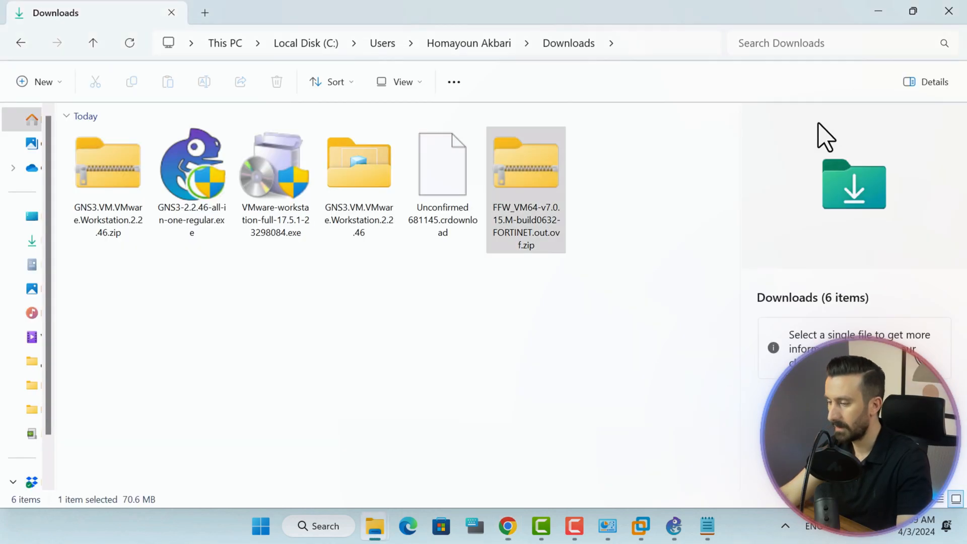
pyautogui.rightClick(519, 174)
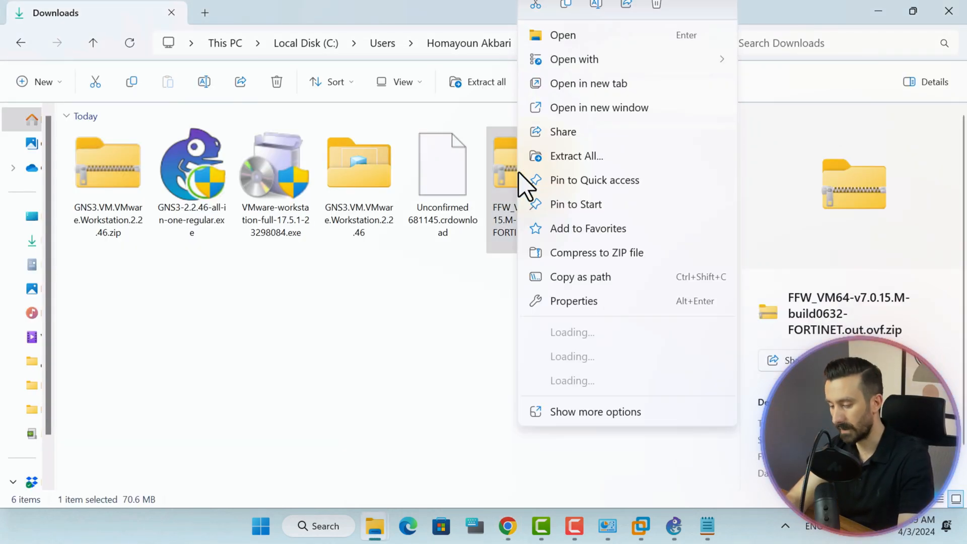
pyautogui.moveTo(600, 381)
pyautogui.click(308, 405)
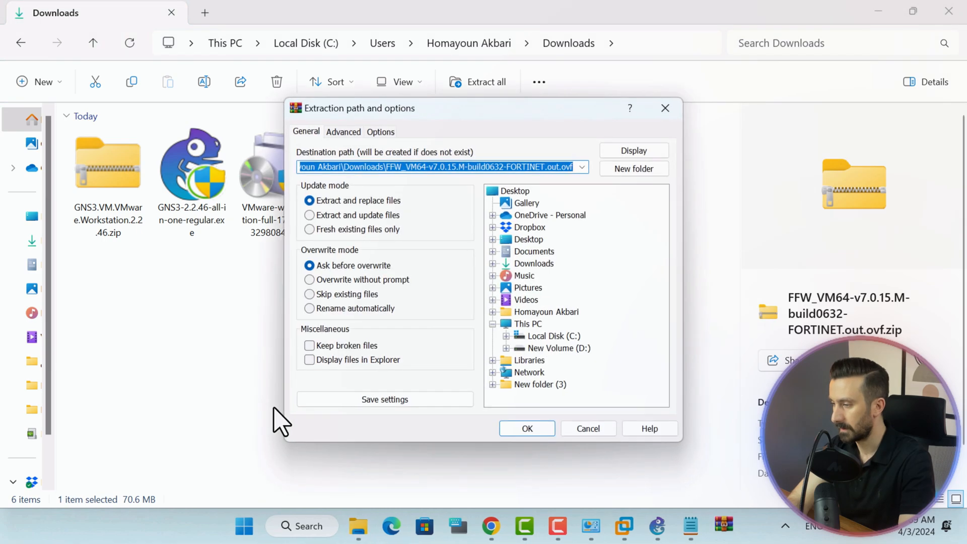
pyautogui.click(527, 429)
pyautogui.doubleClick(620, 196)
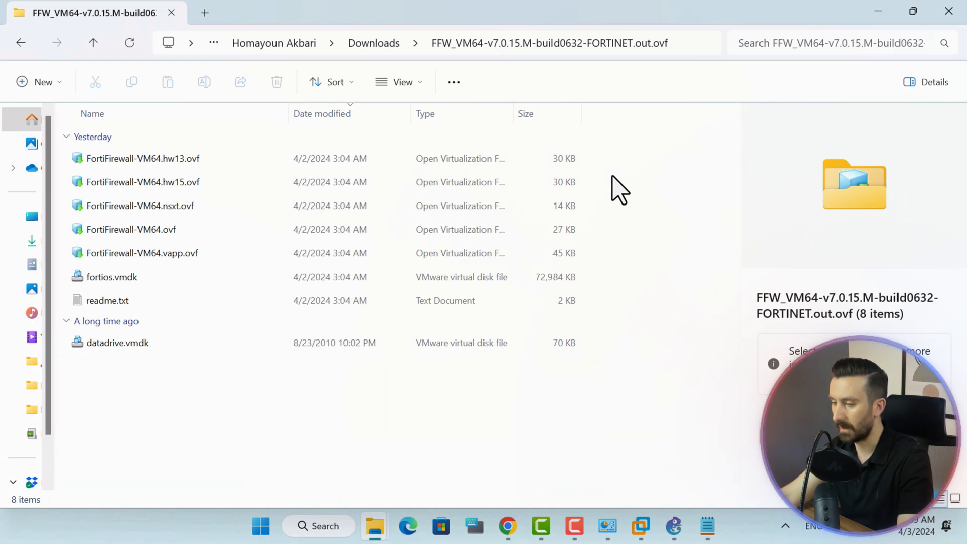
# Check readme.txt's ESXi compatibility table, then open FortiFirewall-VM64.ovf in VMware.
pyautogui.doubleClick(103, 301)
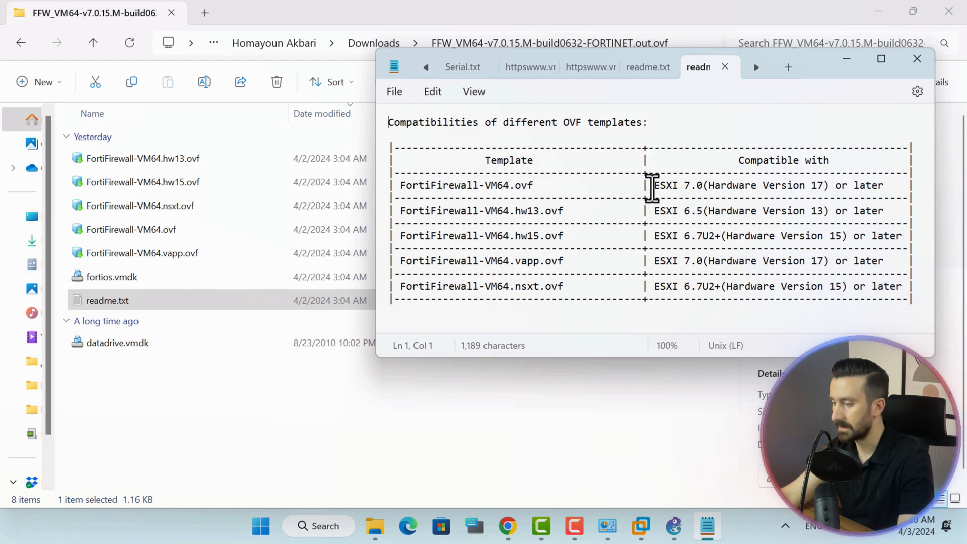
pyautogui.moveTo(651, 186); pyautogui.dragTo(711, 187)
pyautogui.moveTo(647, 211); pyautogui.dragTo(717, 222)
pyautogui.moveTo(649, 239); pyautogui.dragTo(721, 239)
pyautogui.moveTo(649, 261); pyautogui.dragTo(707, 262)
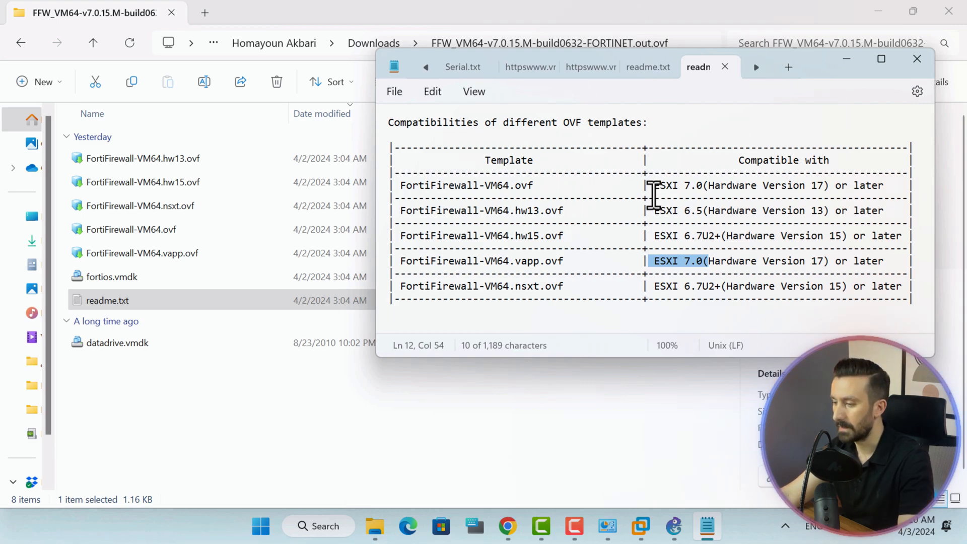
pyautogui.moveTo(654, 186); pyautogui.dragTo(717, 187)
pyautogui.moveTo(546, 186); pyautogui.dragTo(395, 190)
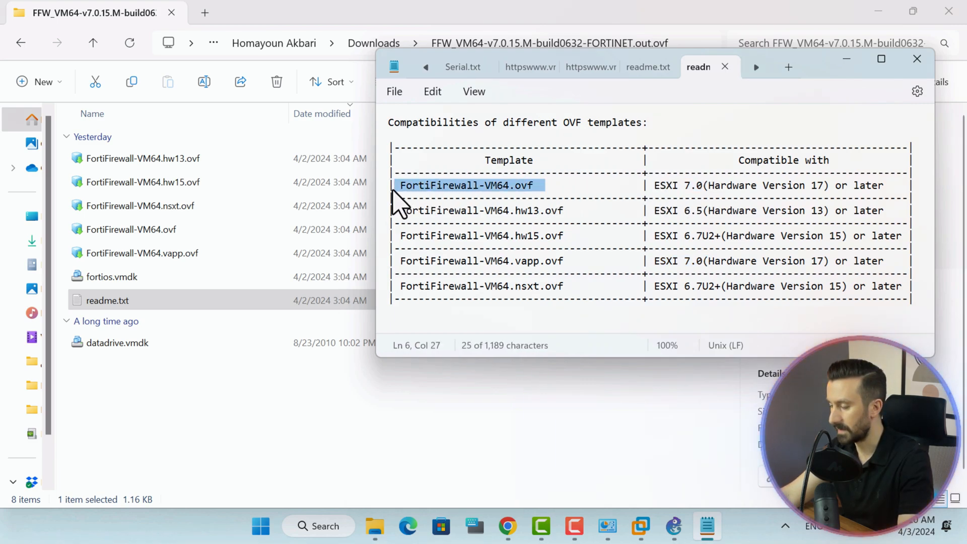
pyautogui.click(135, 229)
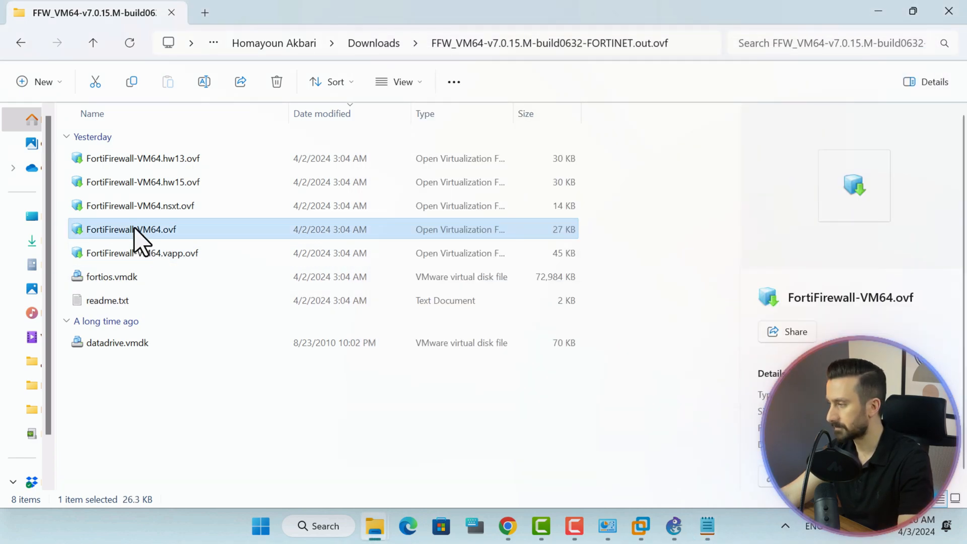
pyautogui.doubleClick(135, 229)
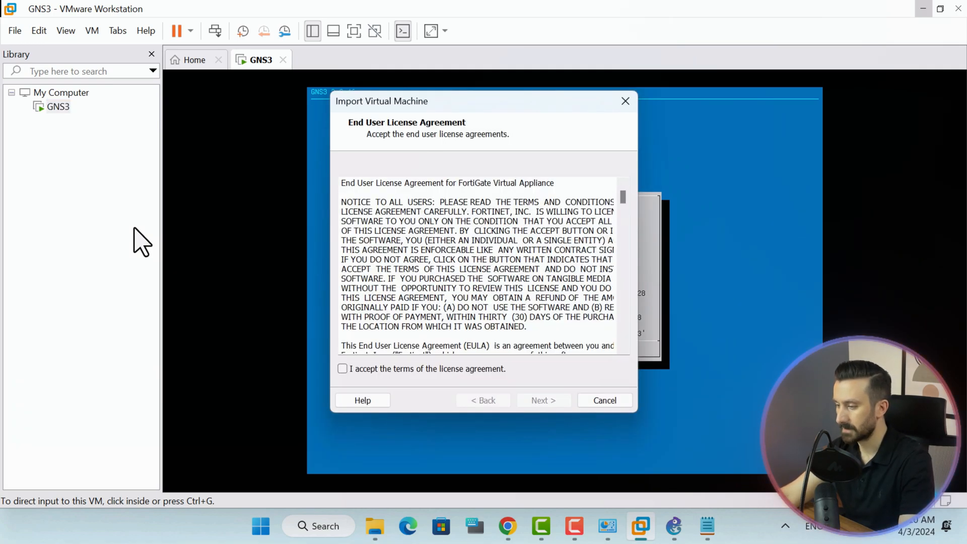
# Import the appliance as VM 'FortiGate 7.0.15' at the default path, then return to GNS3.
pyautogui.click(433, 375)
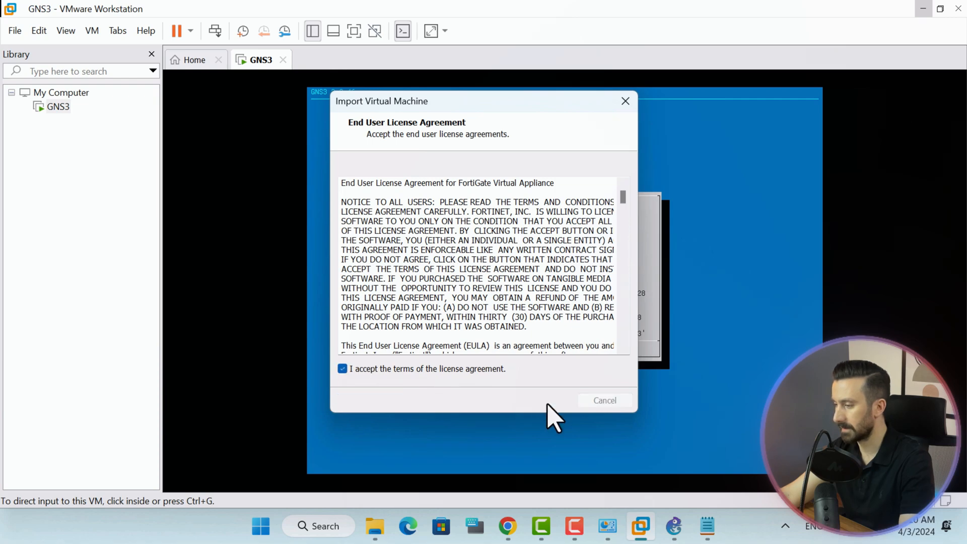
pyautogui.click(538, 401)
pyautogui.write('For')
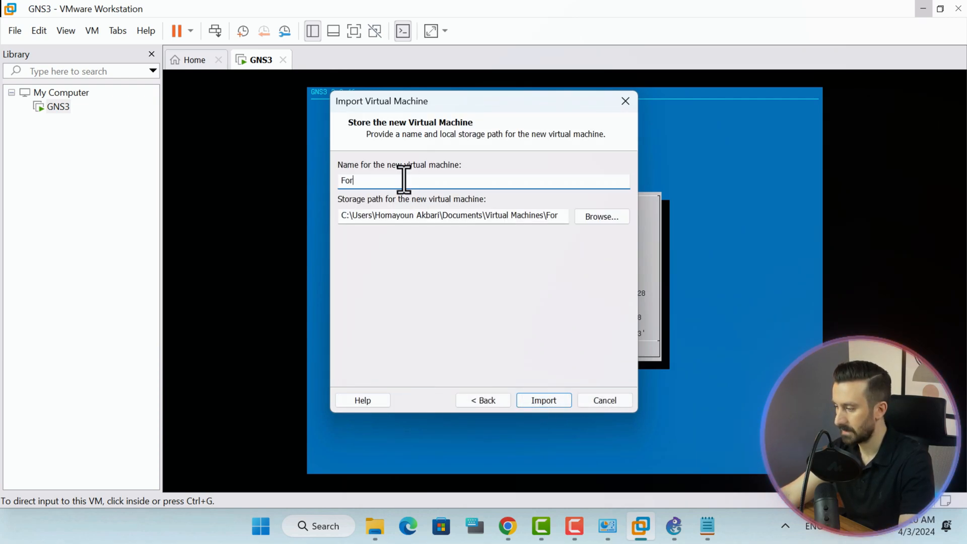
pyautogui.write('tiG')
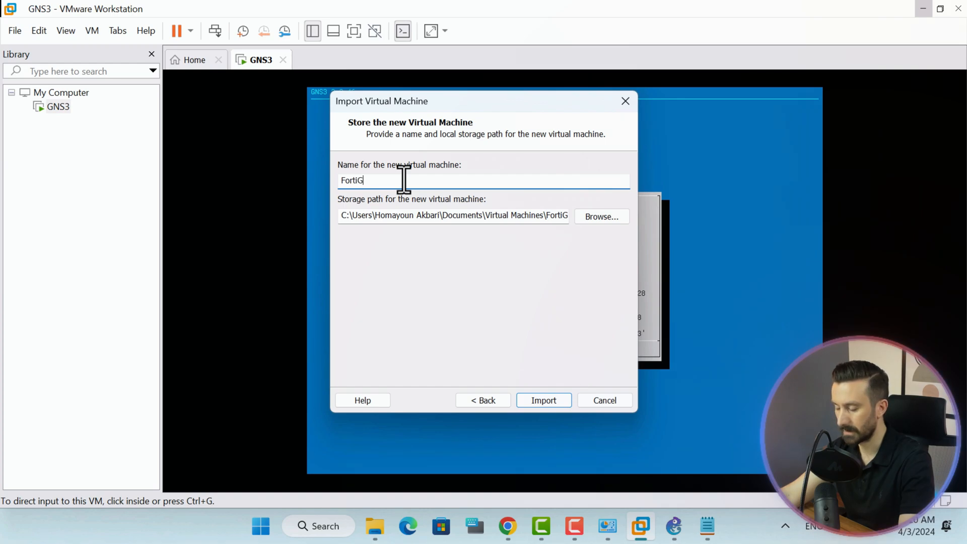
pyautogui.write('ate')
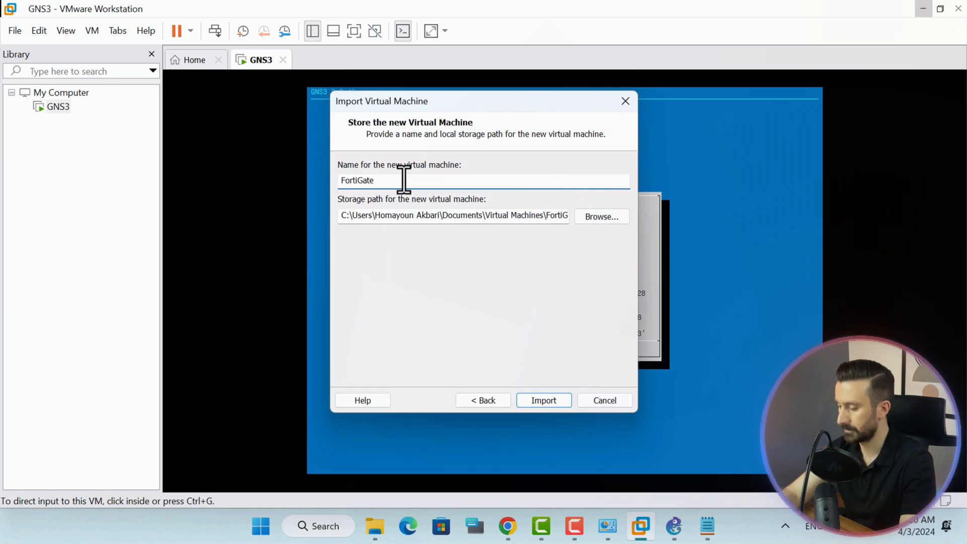
pyautogui.write(' 7.0.15')
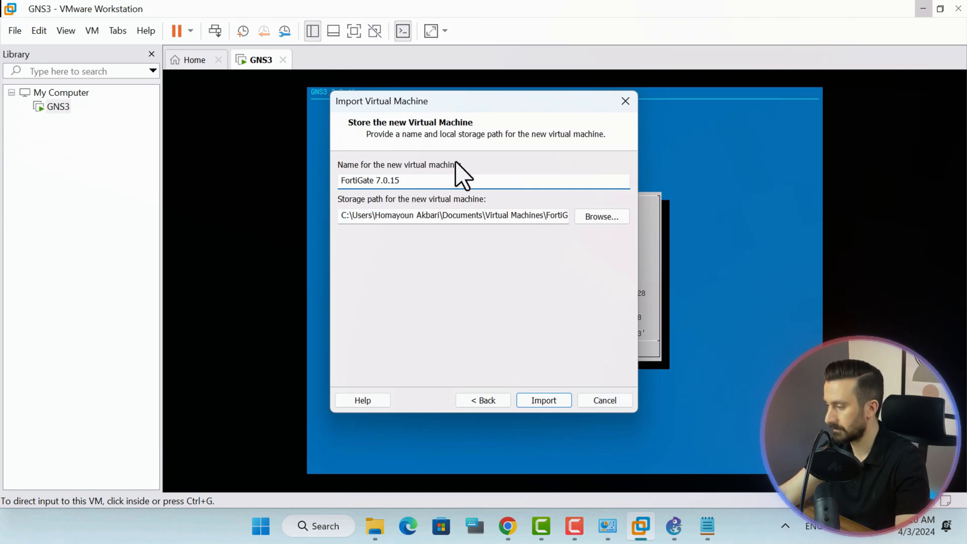
pyautogui.click(608, 216)
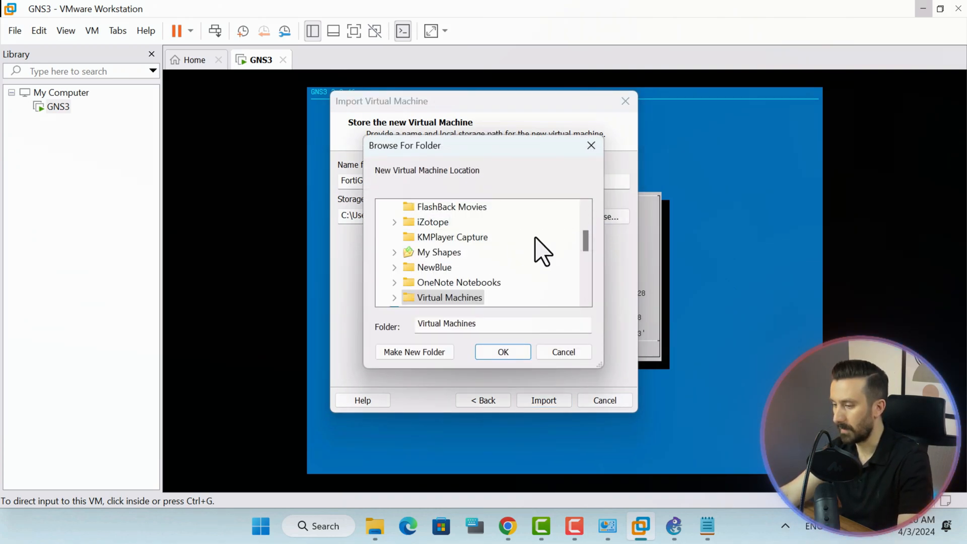
pyautogui.scroll(1, 587, 247)
pyautogui.click(566, 353)
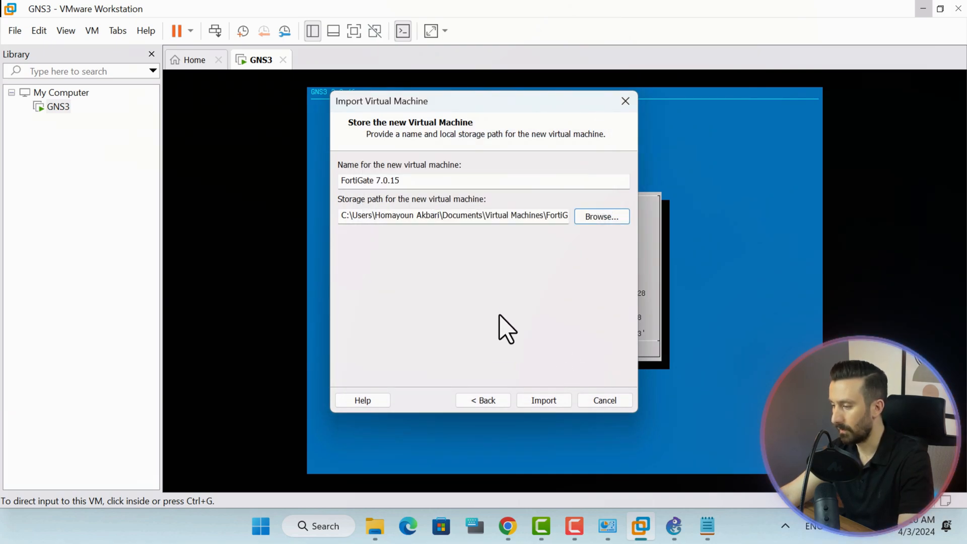
pyautogui.click(543, 398)
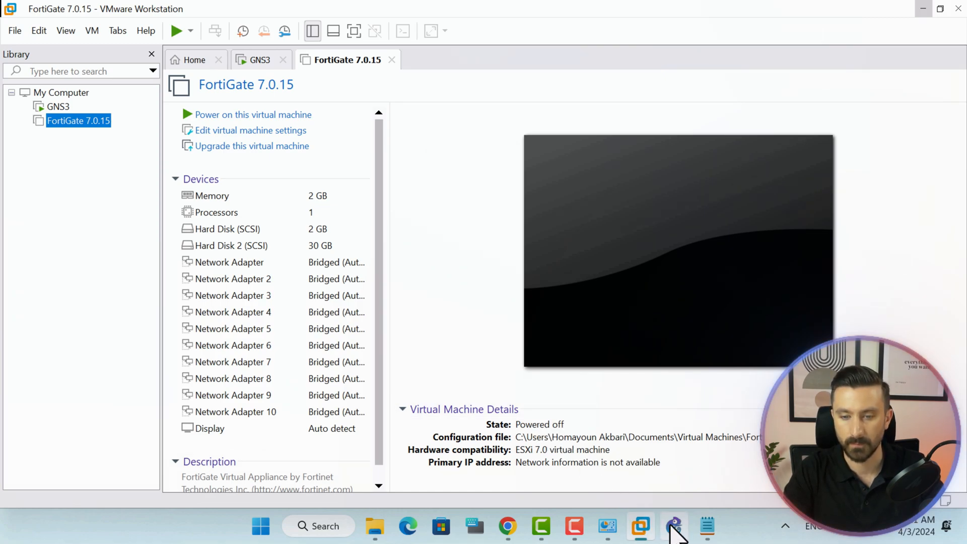
pyautogui.click(672, 526)
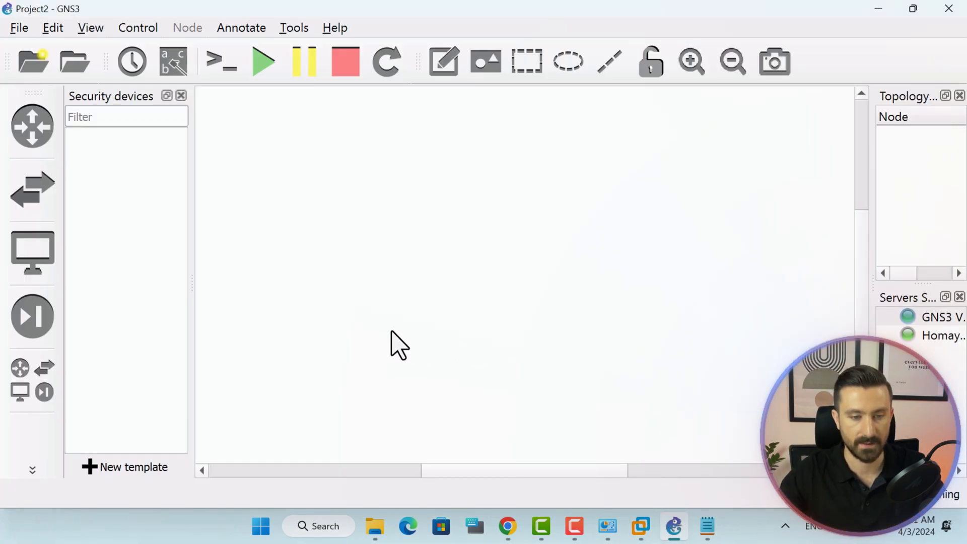
# Show the advanced local settings of GNS3's VMware preferences.
pyautogui.click(53, 29)
pyautogui.click(93, 126)
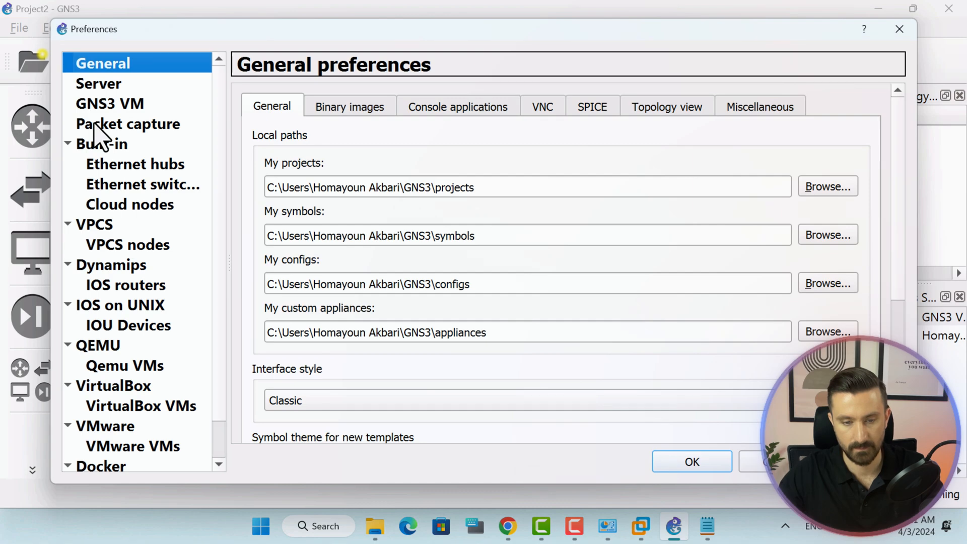
pyautogui.click(112, 428)
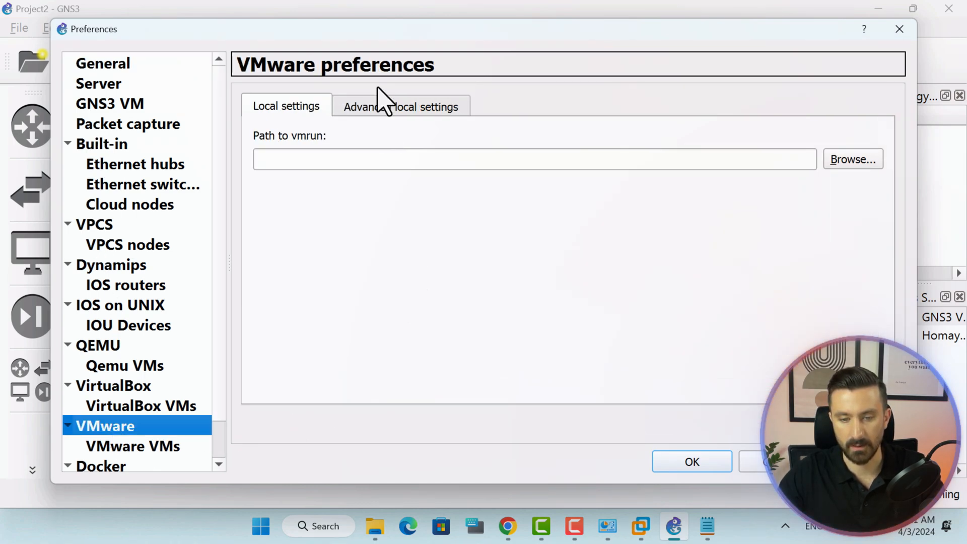
pyautogui.click(389, 106)
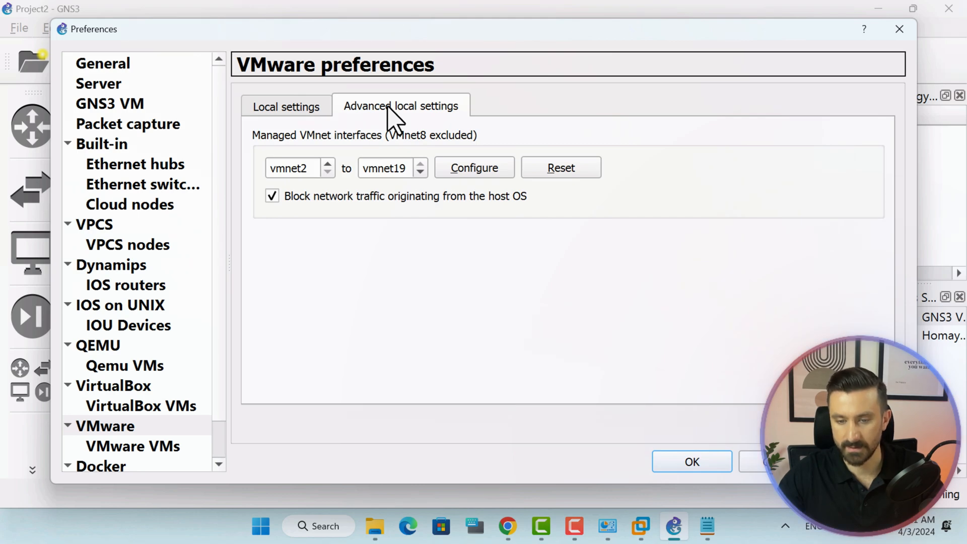
# Start the managed vmnet range at vmnet9 (through vmnet19) and configure the interfaces.
pyautogui.click(328, 164)
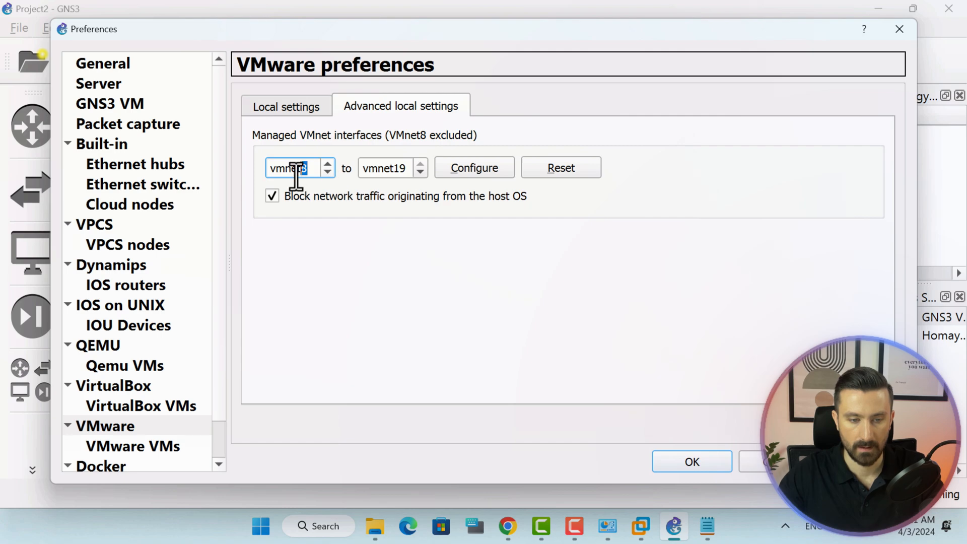
pyautogui.click(328, 164)
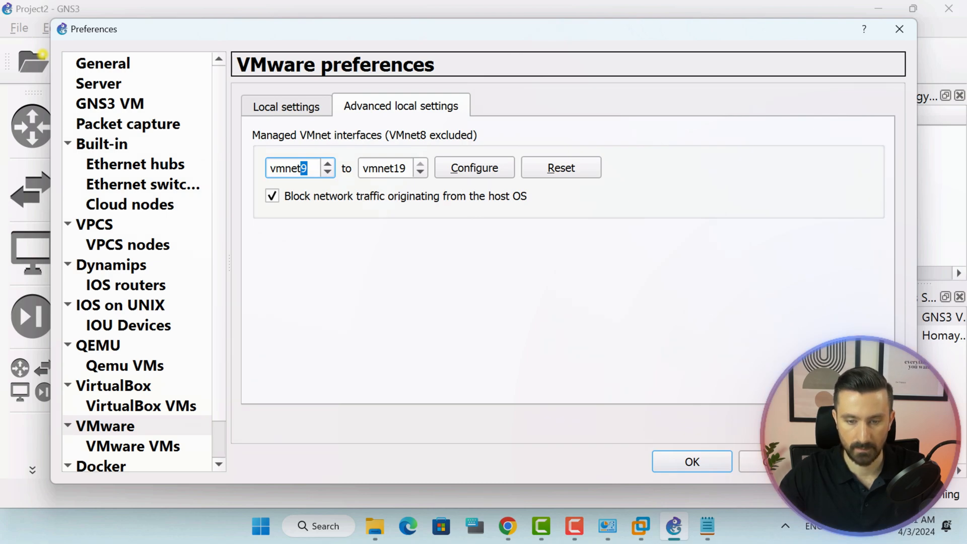
pyautogui.click(864, 462)
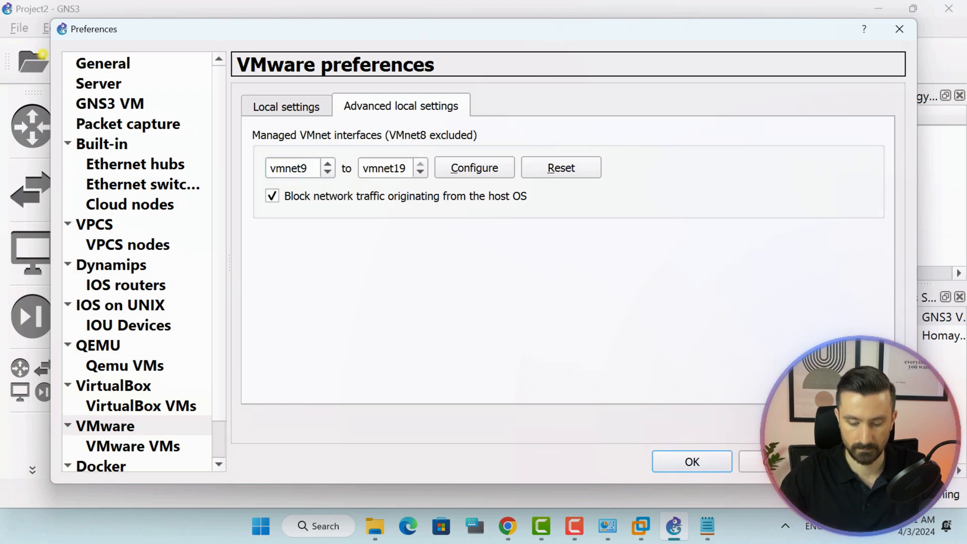
pyautogui.click(481, 170)
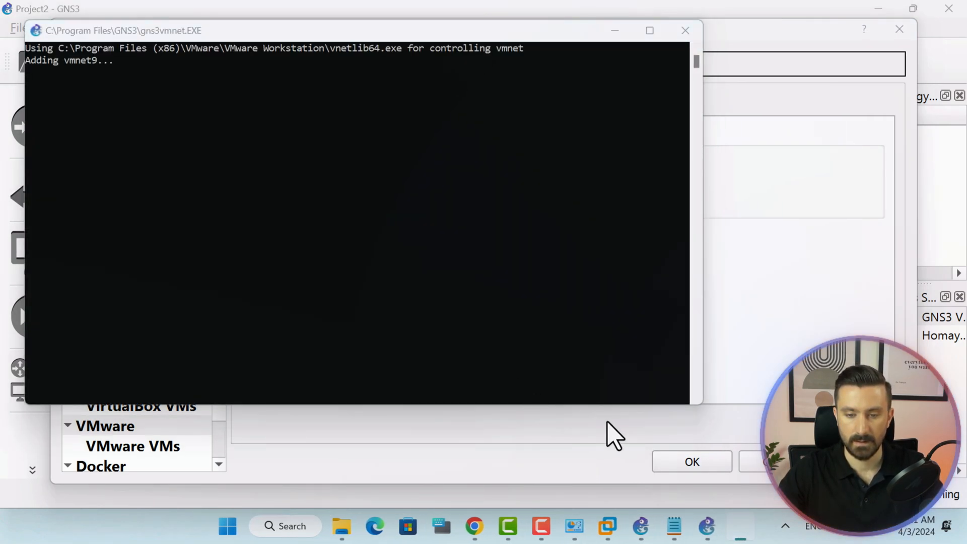
# Open Windows Network Connections and place it beside the GNS3 console output.
pyautogui.moveTo(575, 529)
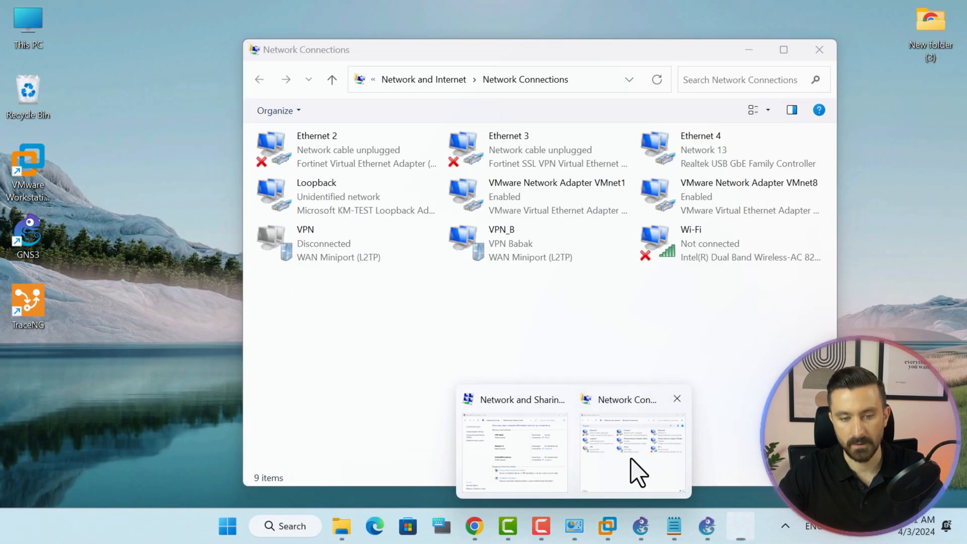
pyautogui.click(636, 469)
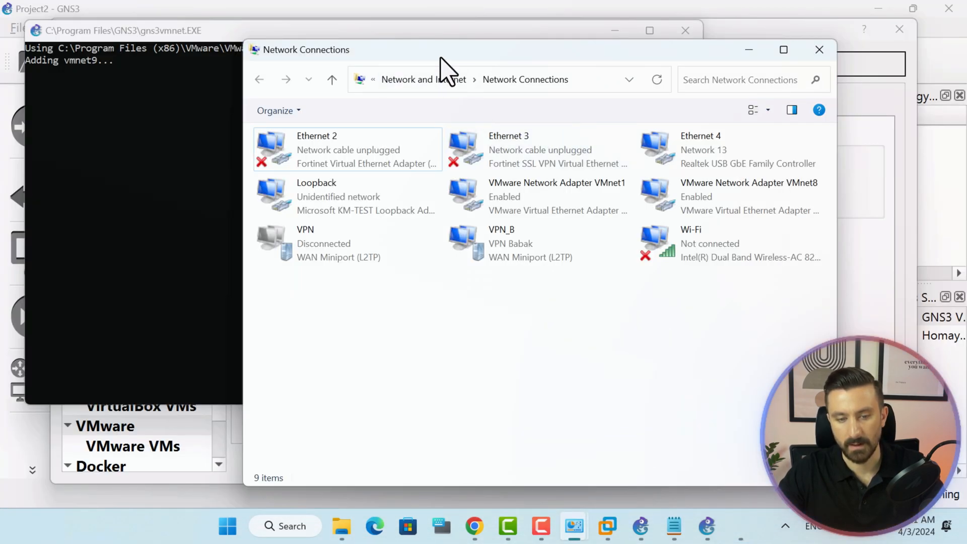
pyautogui.moveTo(442, 66); pyautogui.dragTo(562, 39)
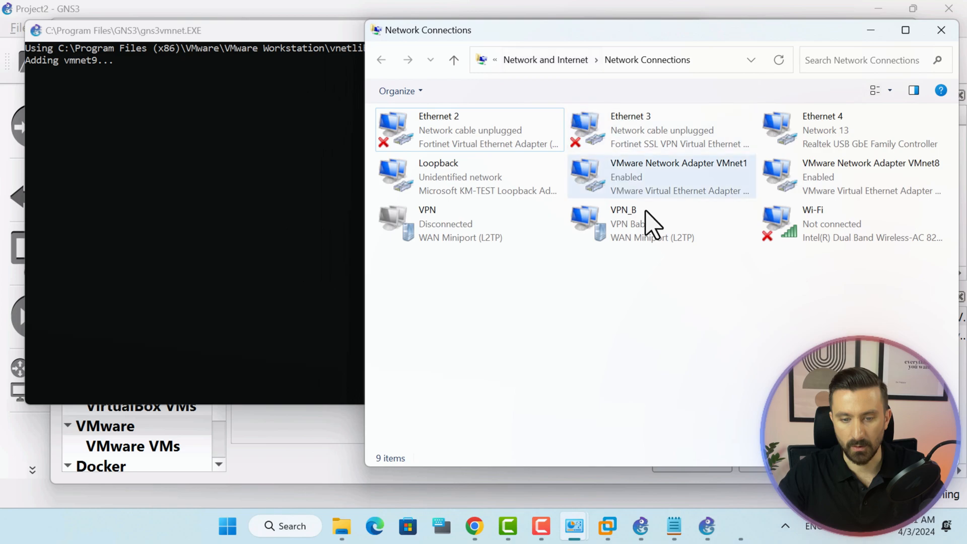
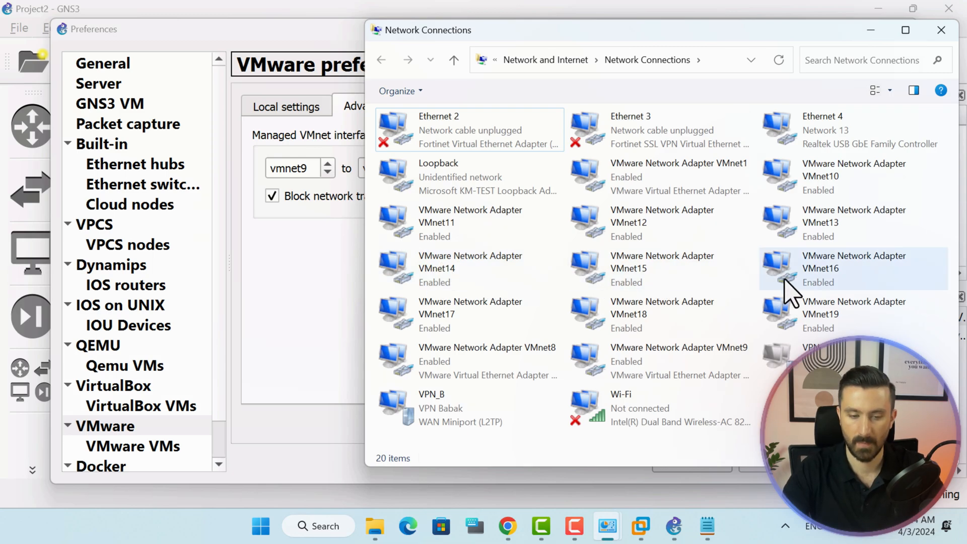
# Return to GNS3's VMware preferences showing the vmnet9–vmnet19 settings.
pyautogui.click(278, 286)
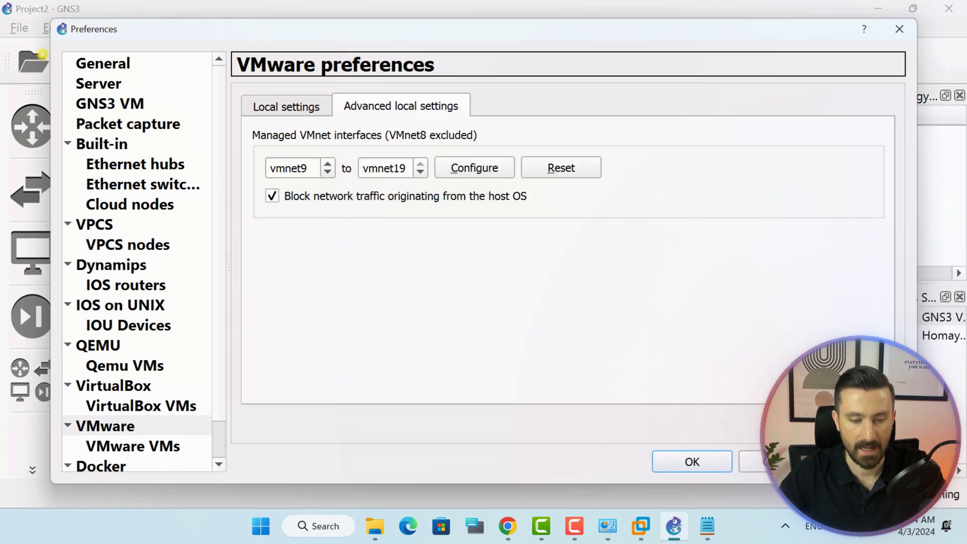
# Create a new VMware VM template from the FortiGate 7.0.15 virtual machine.
pyautogui.click(152, 447)
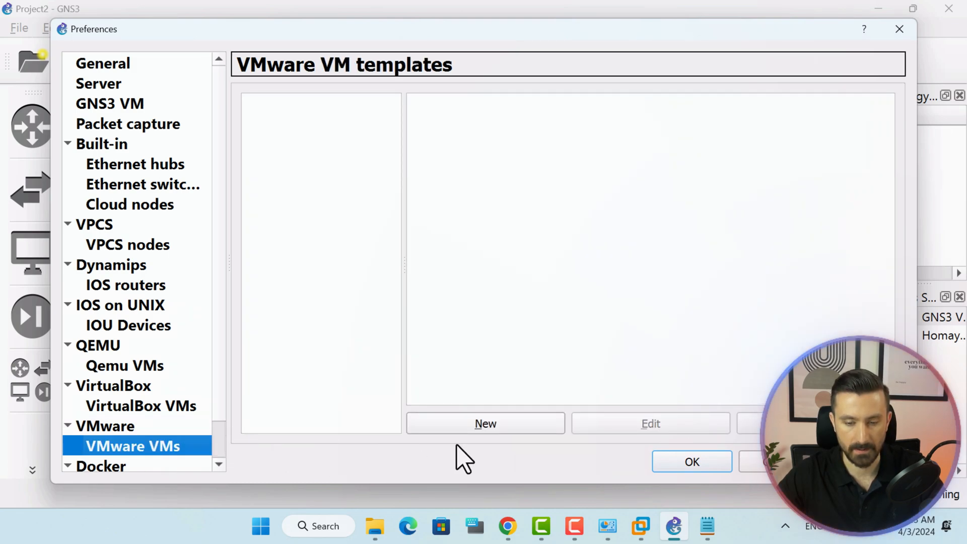
pyautogui.click(513, 428)
pyautogui.click(711, 466)
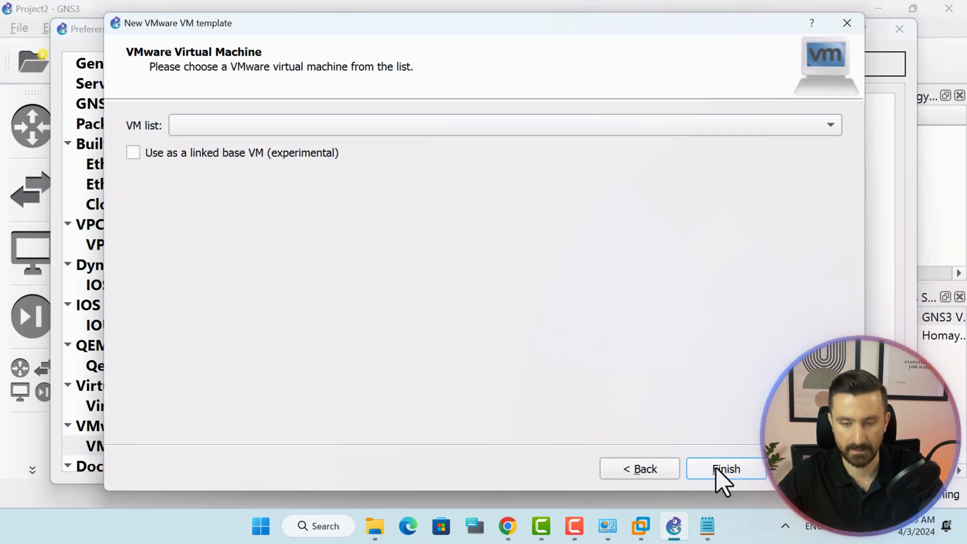
pyautogui.click(626, 130)
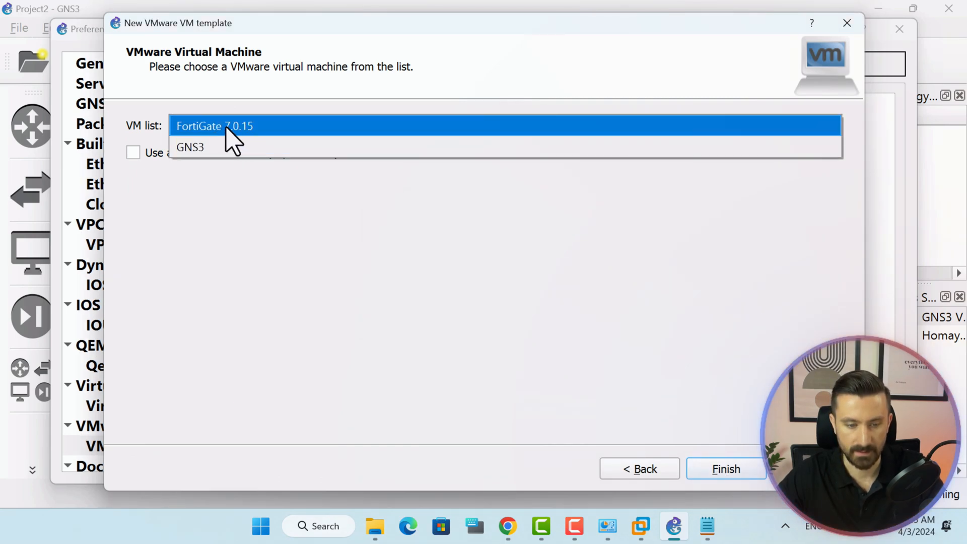
pyautogui.moveTo(632, 537)
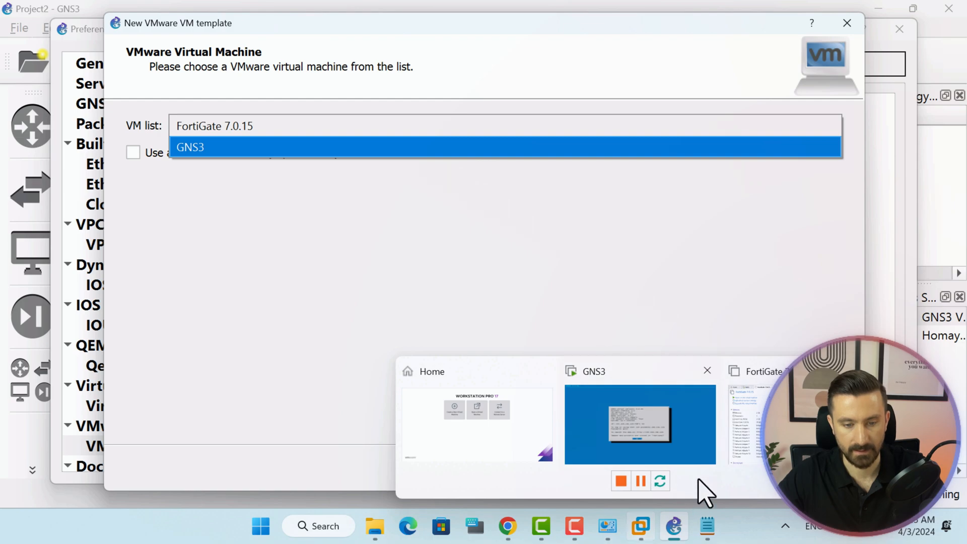
pyautogui.click(746, 439)
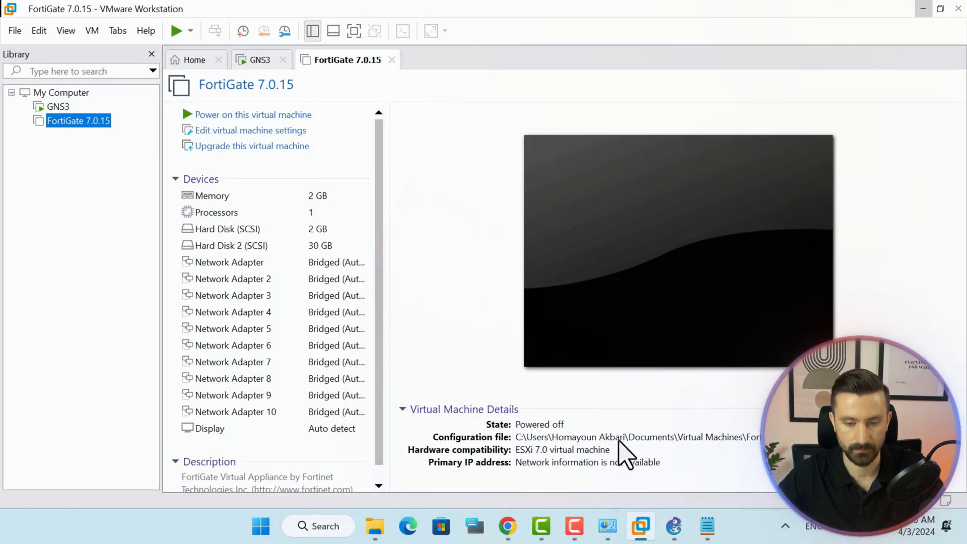
pyautogui.click(673, 526)
pyautogui.click(280, 124)
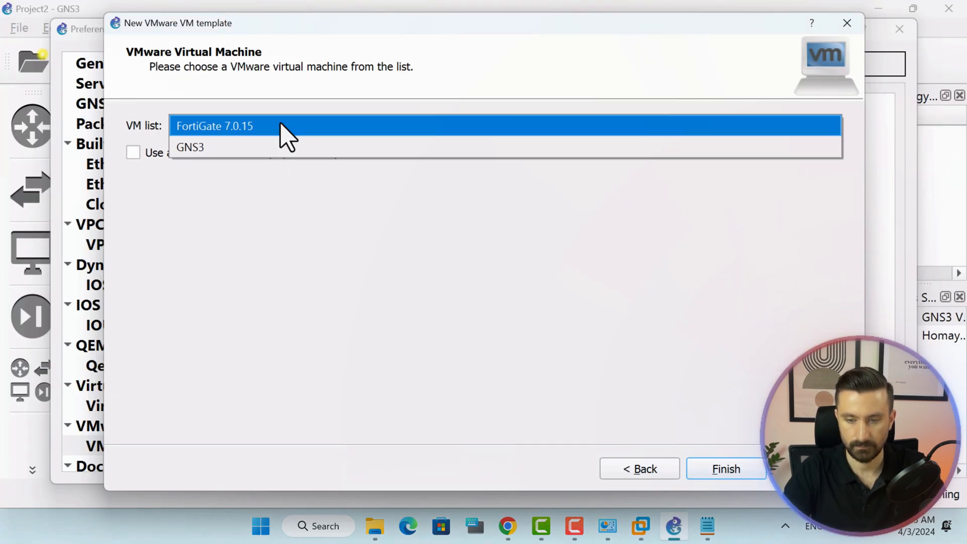
pyautogui.click(264, 126)
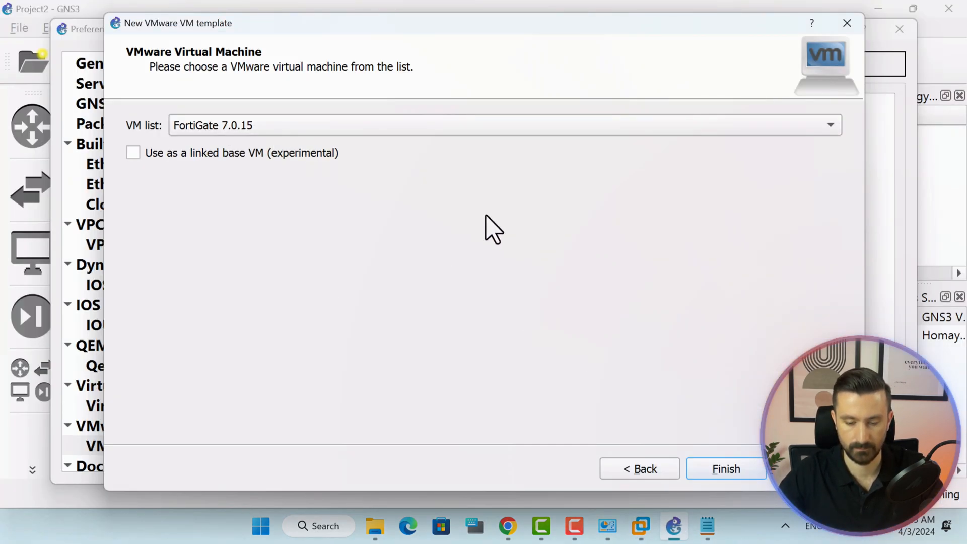
pyautogui.click(735, 468)
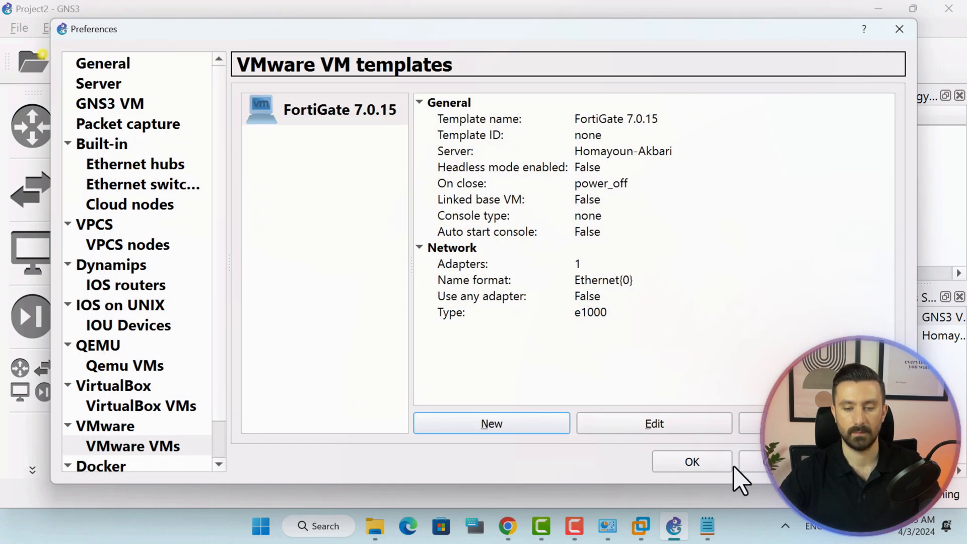
# Give the FortiGate 7.0.15 template the fortinet symbol and save it.
pyautogui.click(657, 425)
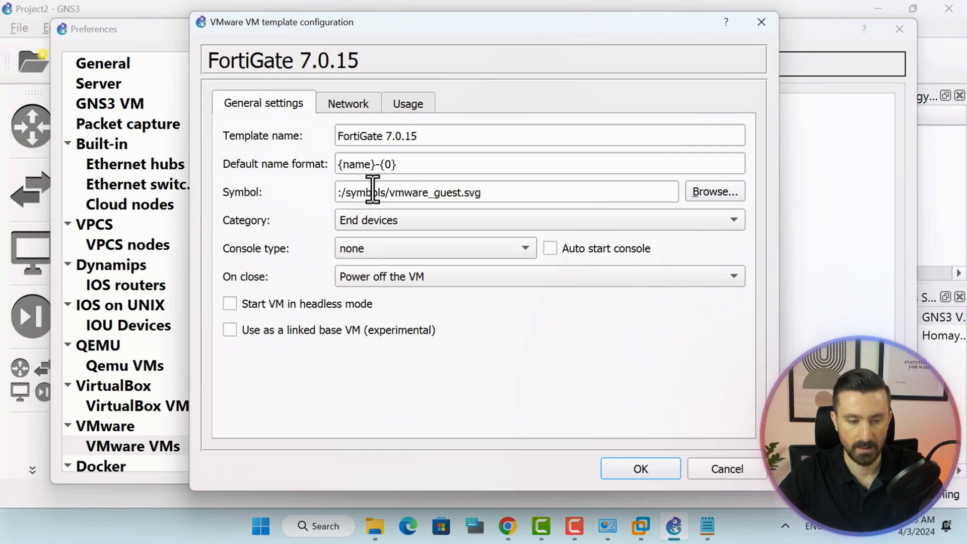
pyautogui.moveTo(373, 31); pyautogui.dragTo(417, 156)
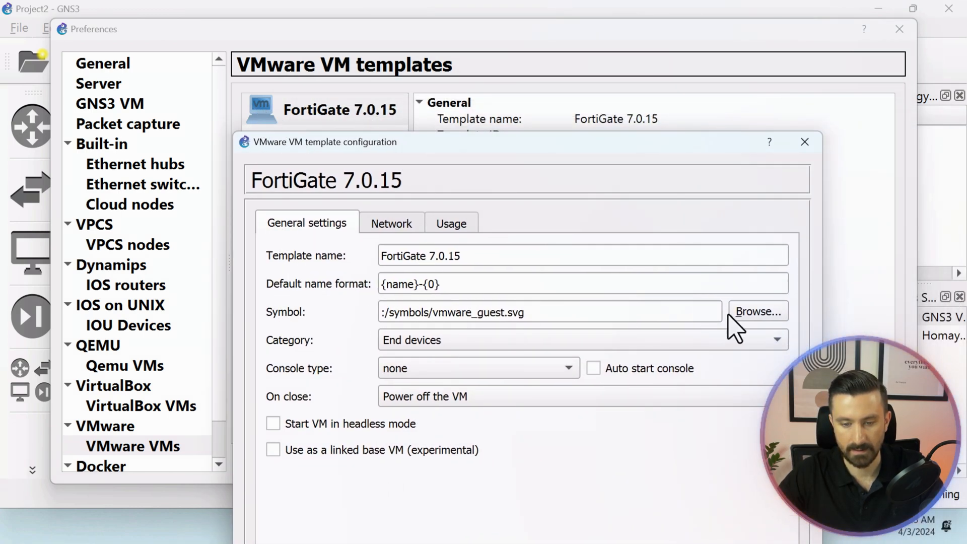
pyautogui.click(745, 315)
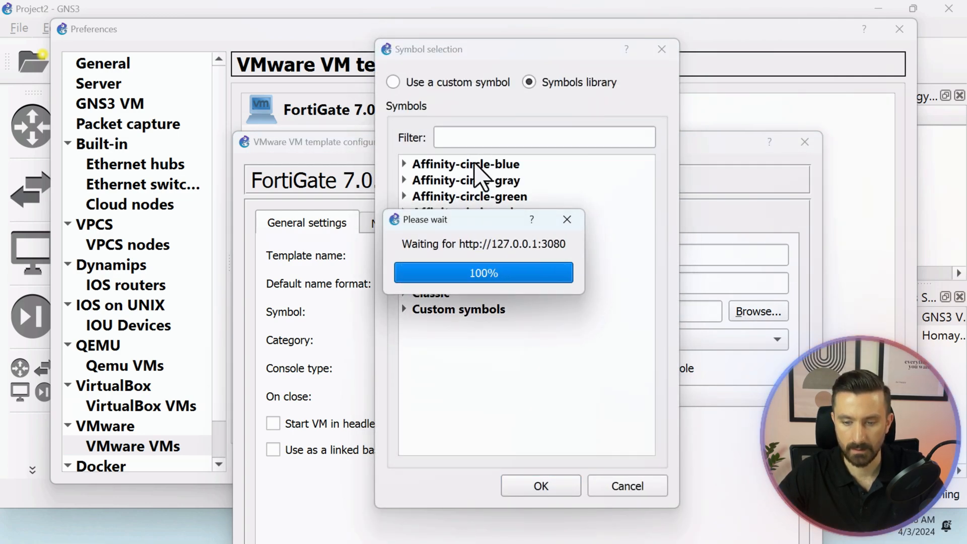
pyautogui.click(484, 137)
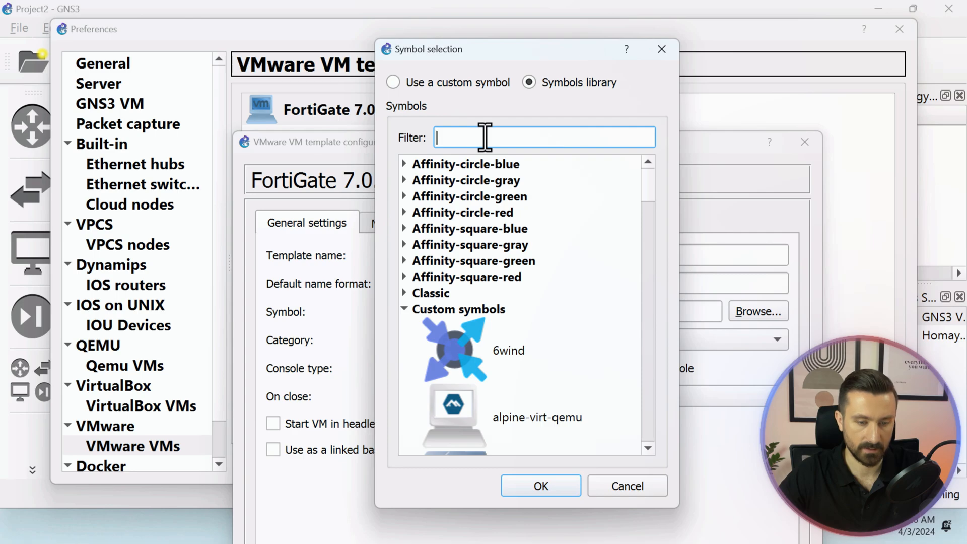
pyautogui.write('for')
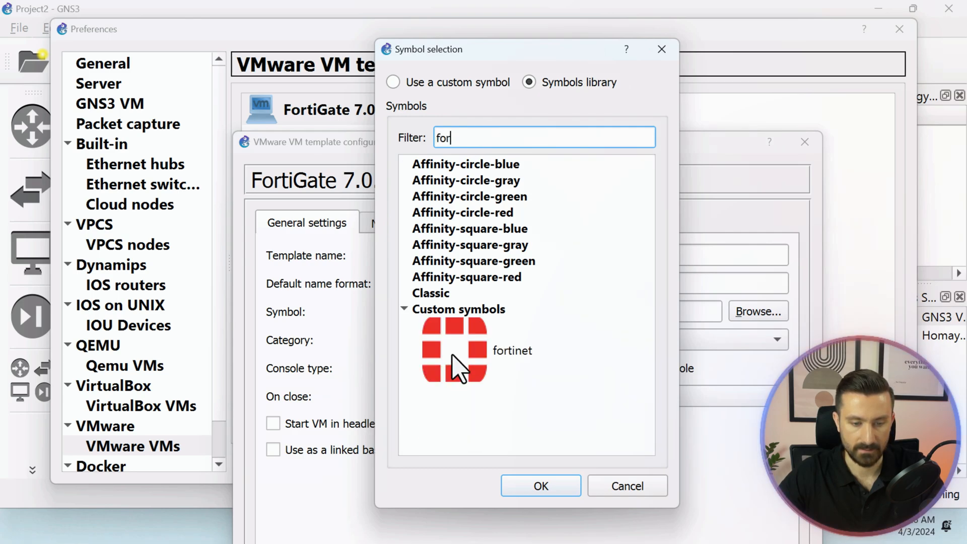
pyautogui.click(459, 367)
pyautogui.click(542, 487)
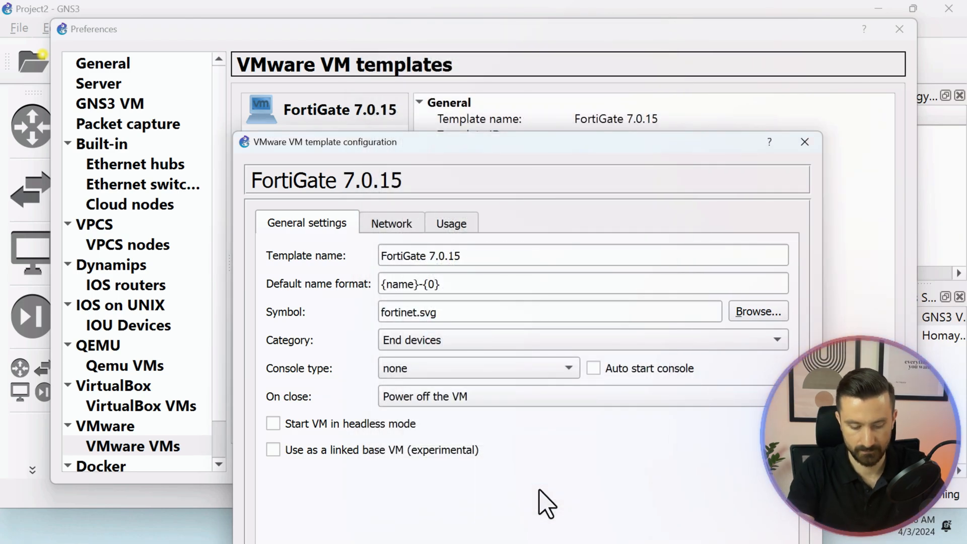
pyautogui.moveTo(385, 144); pyautogui.dragTo(502, 70)
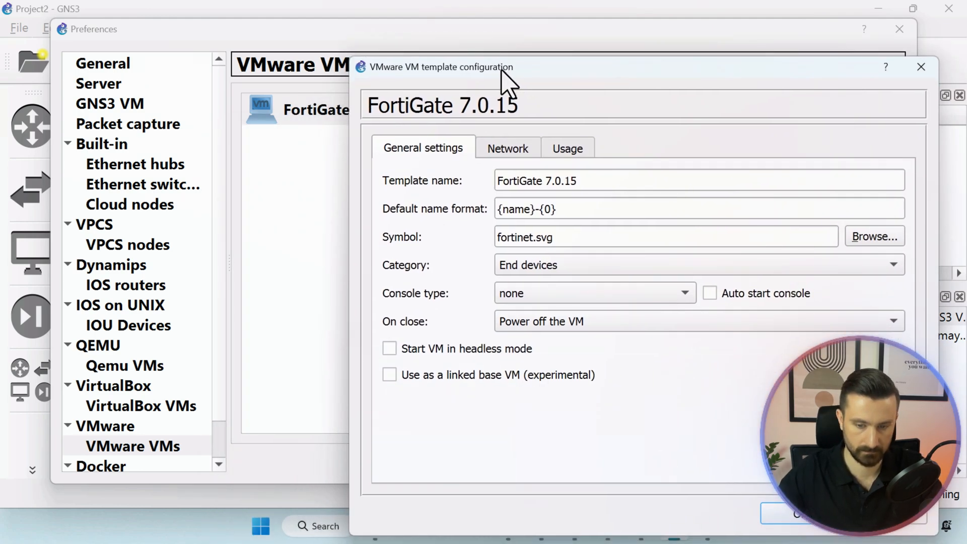
pyautogui.click(799, 517)
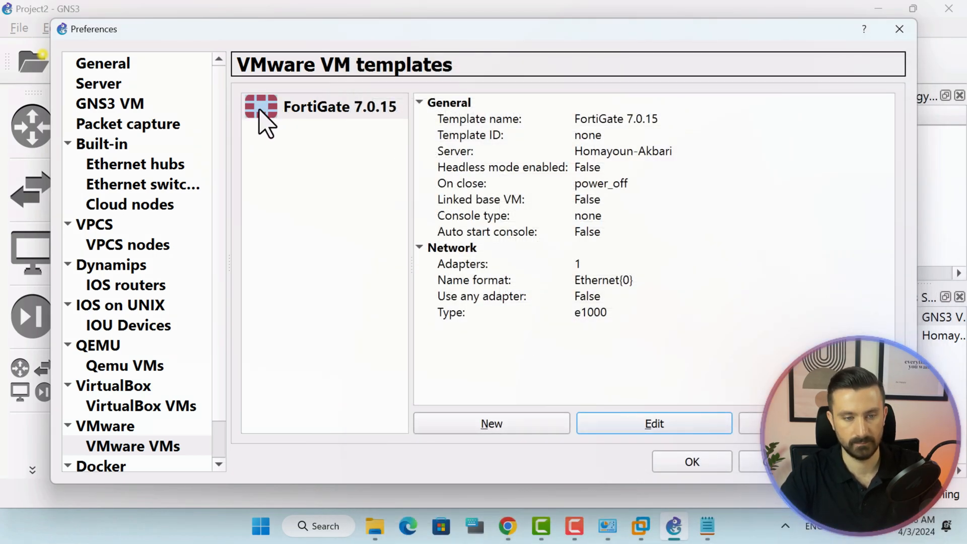
# Set the template's category to Security devices, console to telnet, and enable headless start.
pyautogui.click(700, 428)
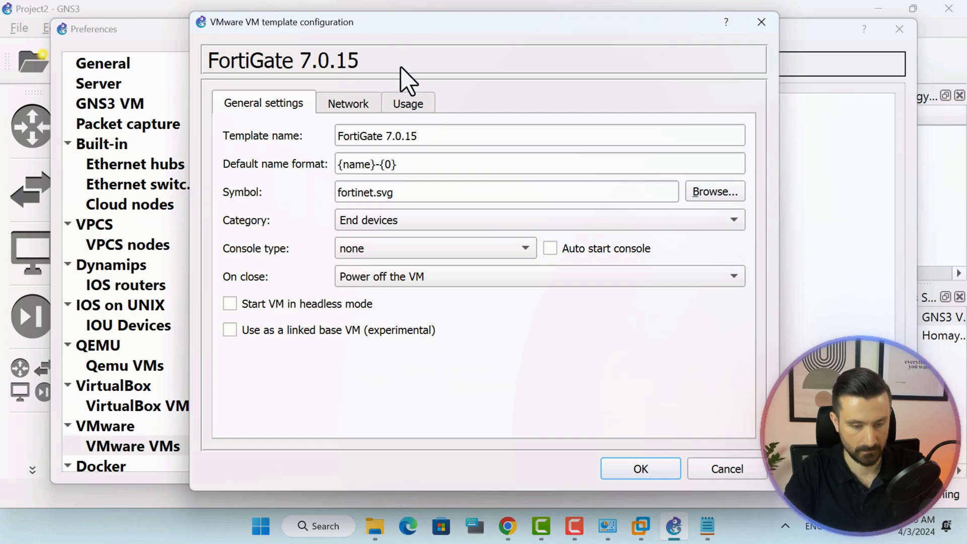
pyautogui.click(411, 223)
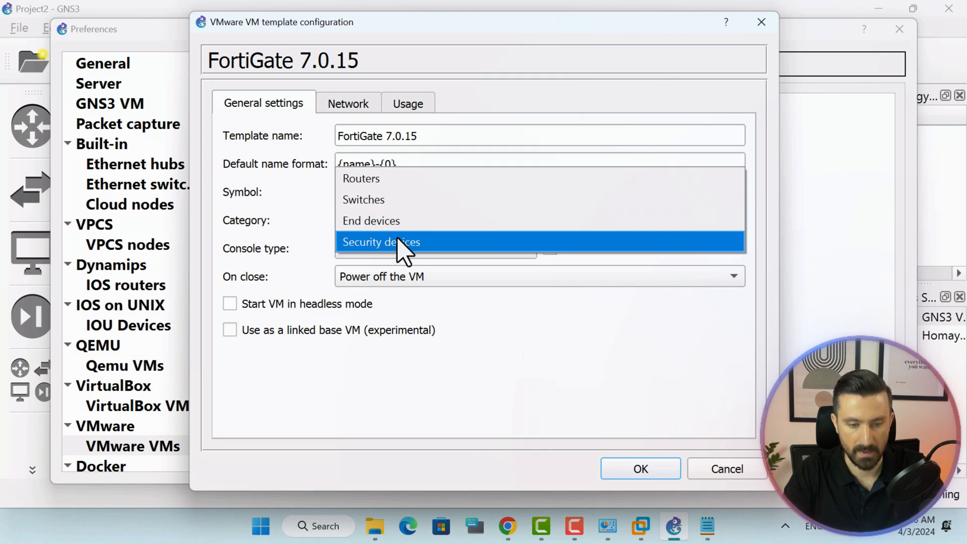
pyautogui.click(433, 243)
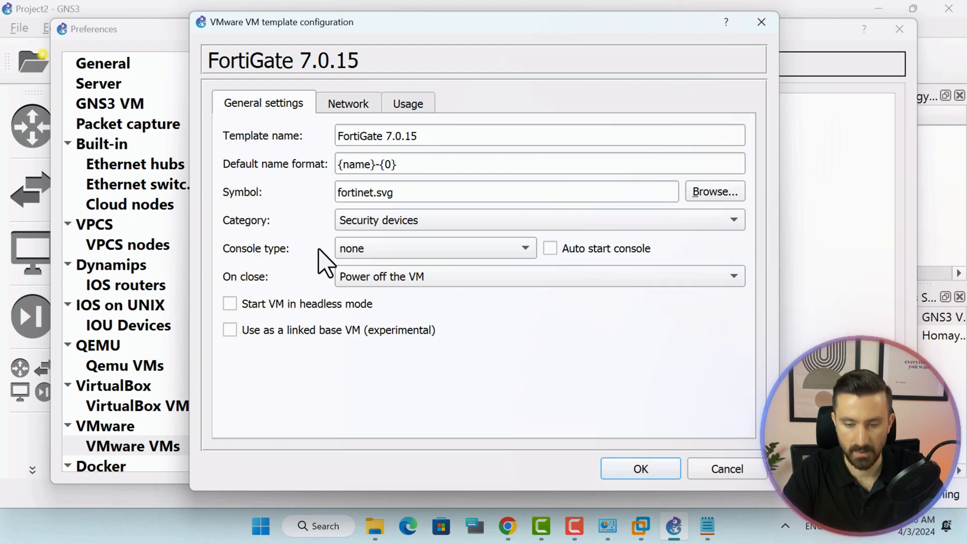
pyautogui.click(412, 250)
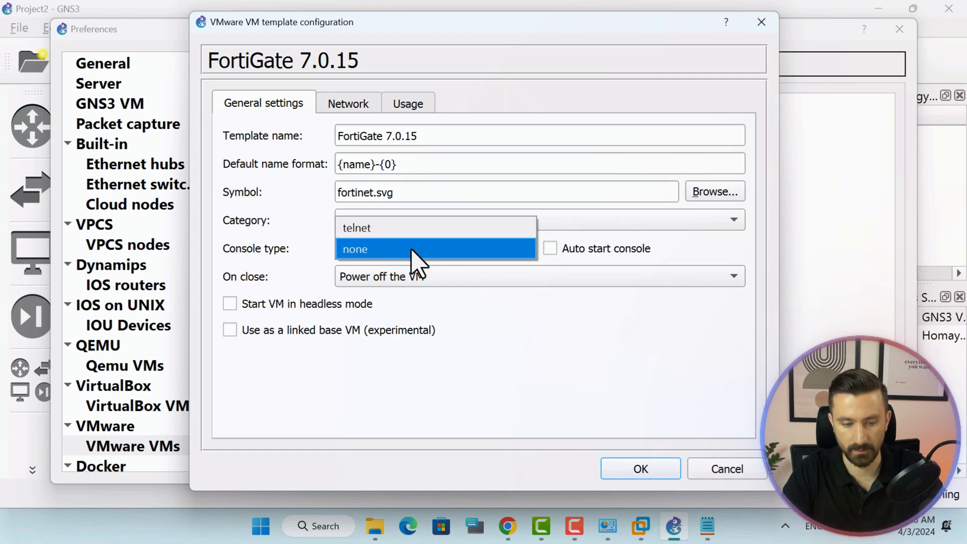
pyautogui.click(361, 227)
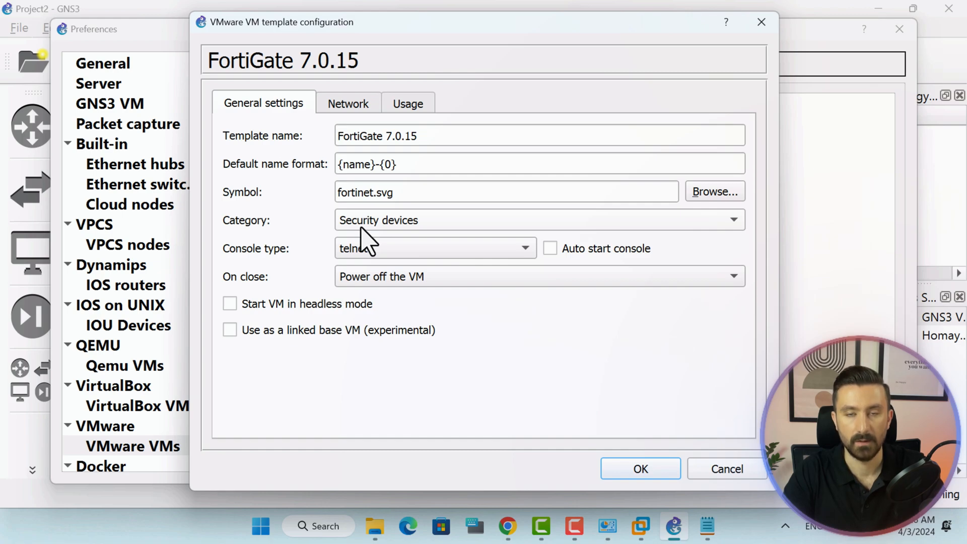
pyautogui.click(332, 304)
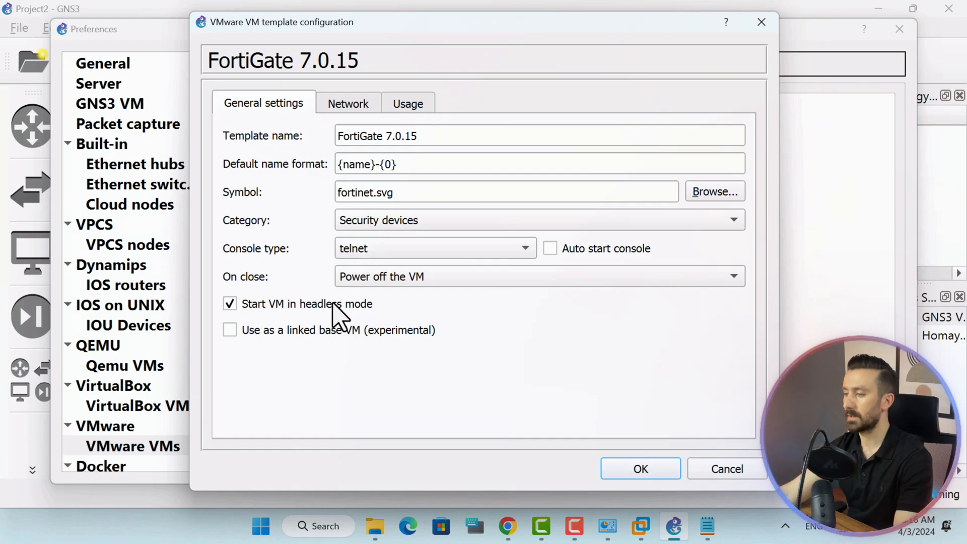
pyautogui.click(355, 105)
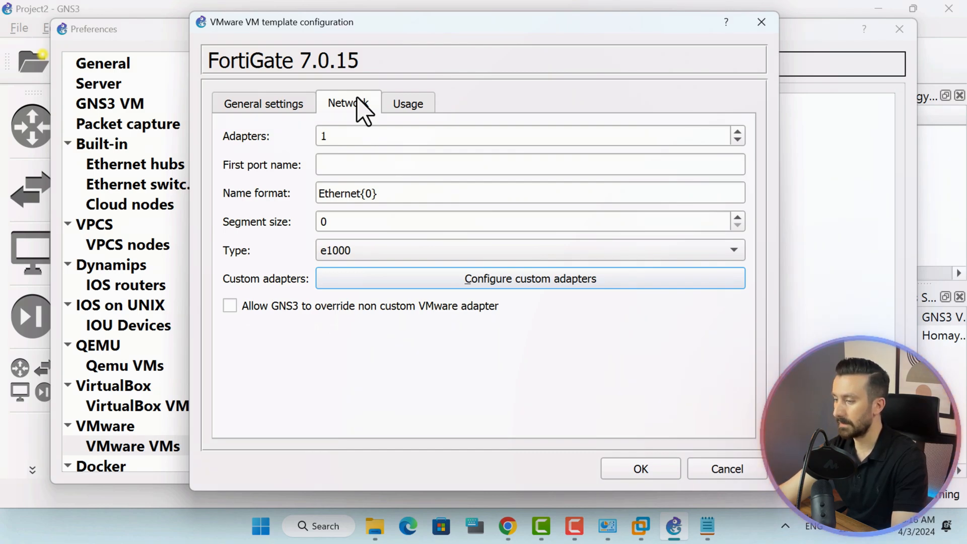
# Set the template to 5 adapters with a 'Port' name format.
pyautogui.doubleClick(354, 138)
pyautogui.write('5')
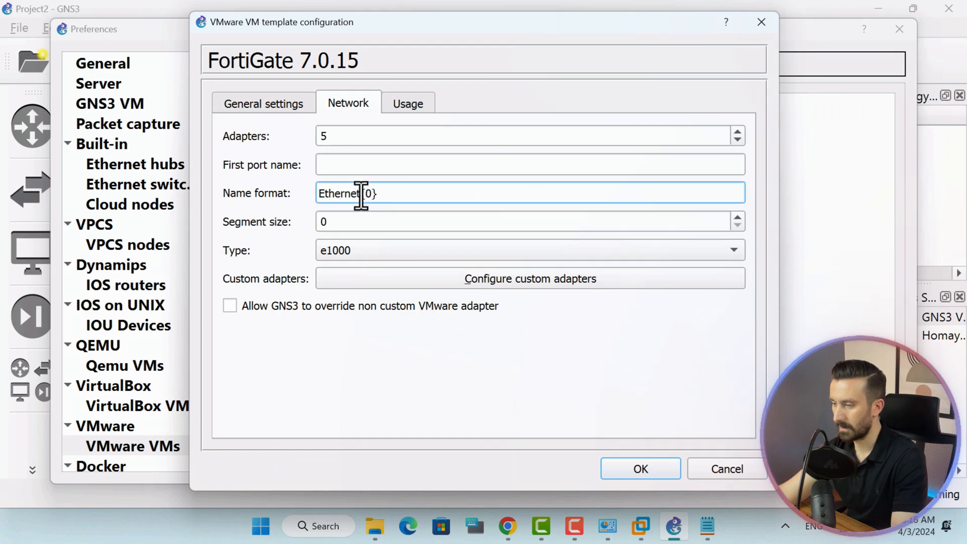
pyautogui.moveTo(360, 194); pyautogui.dragTo(274, 194)
pyautogui.write('Port')
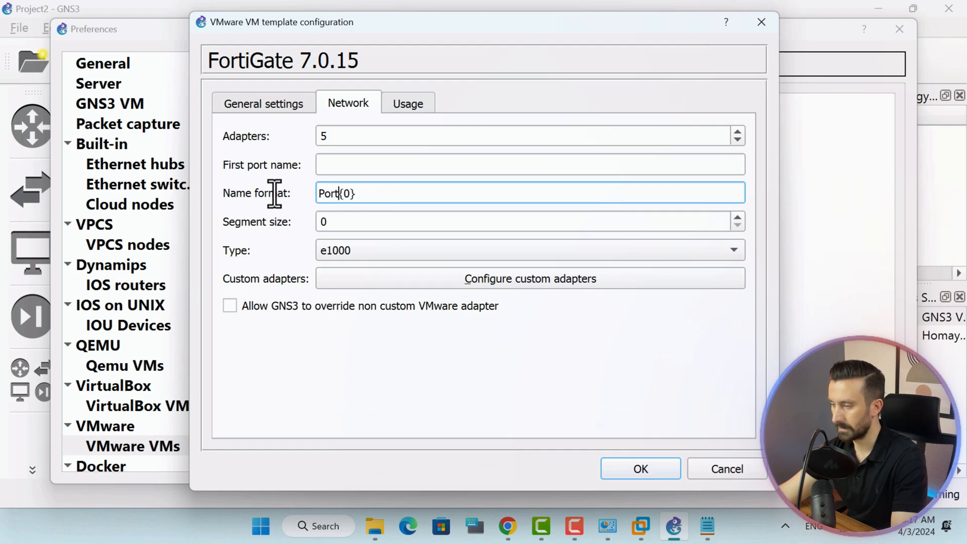
# In the custom adapters, rename Adapter 0 to Port1 and Adapter 1 to Port2.
pyautogui.click(556, 288)
pyautogui.doubleClick(459, 82)
pyautogui.click(469, 81)
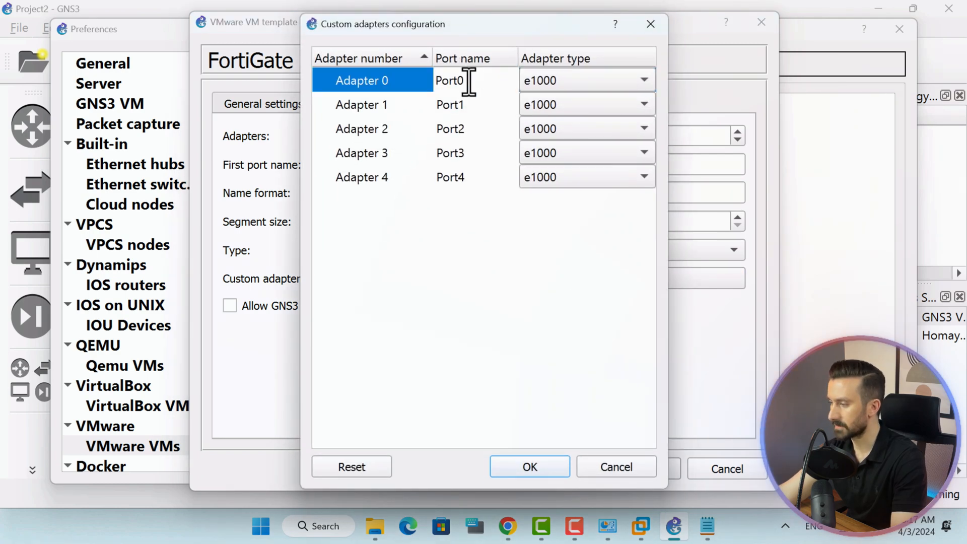
pyautogui.press('BackSpace')
pyautogui.write('1')
pyautogui.click(474, 109)
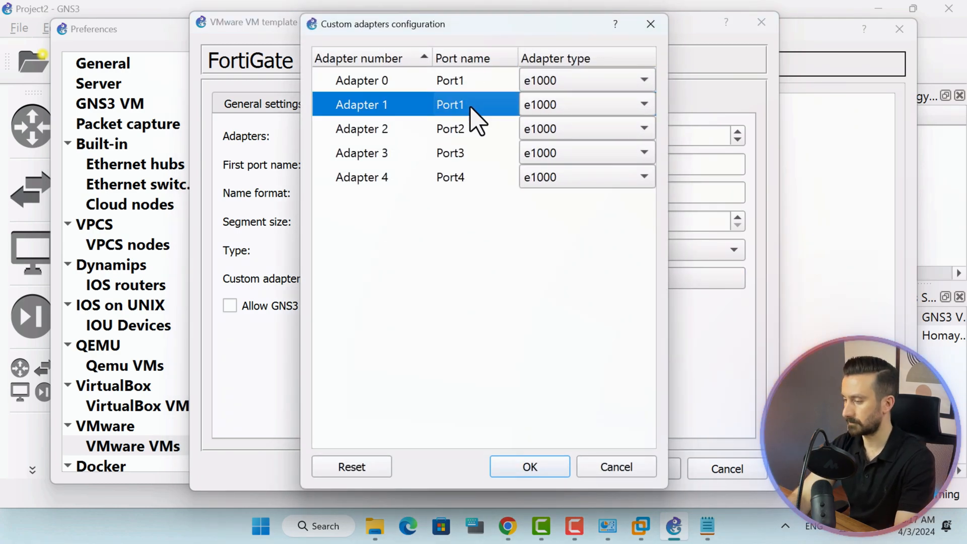
pyautogui.click(467, 104)
pyautogui.press('BackSpace')
pyautogui.write('2')
pyautogui.click(478, 134)
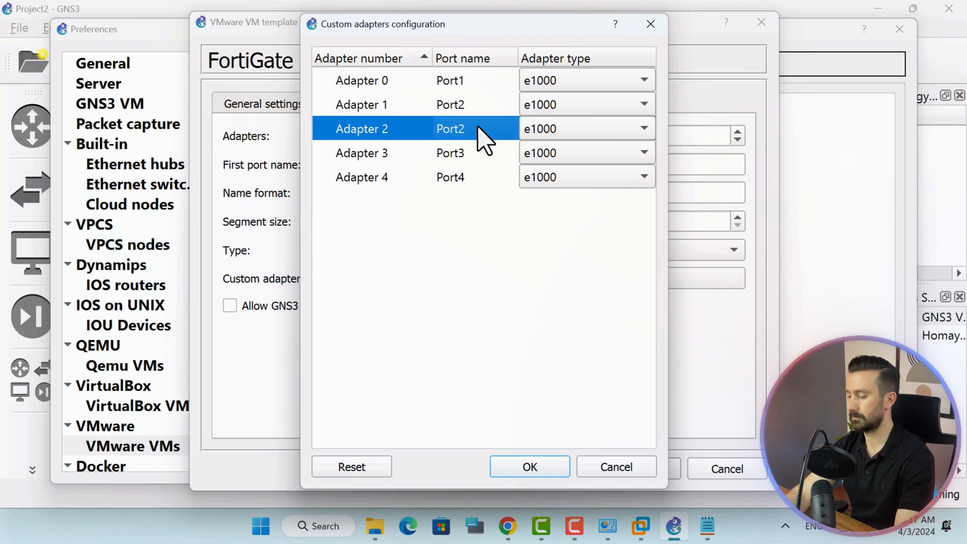
# Rename Adapters 2–4 to Port3–Port5 and allow GNS3 to override non-custom VMware adapters.
pyautogui.click(474, 129)
pyautogui.write('3')
pyautogui.press('BackSpace')
pyautogui.press('BackSpace')
pyautogui.write('3')
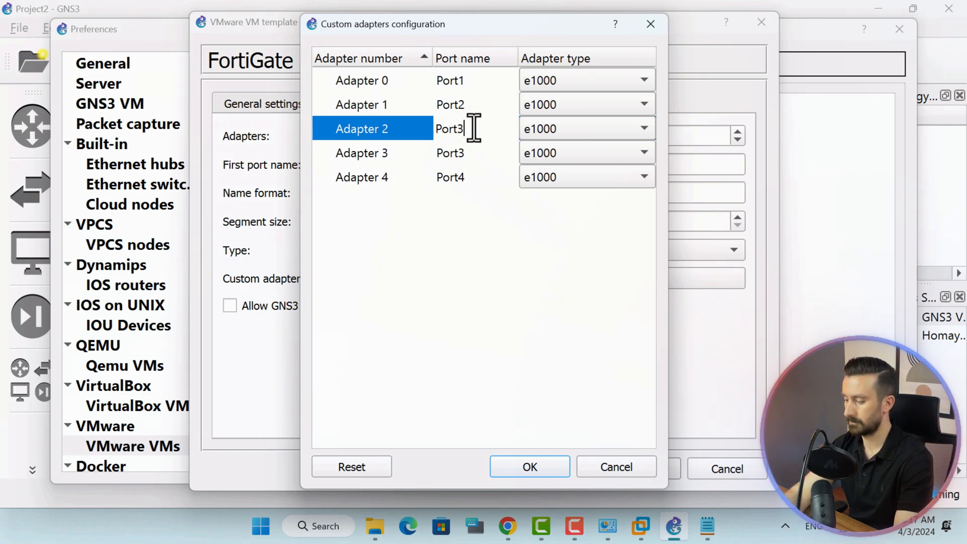
pyautogui.click(479, 163)
pyautogui.click(474, 152)
pyautogui.click(468, 153)
pyautogui.press('BackSpace')
pyautogui.write('4')
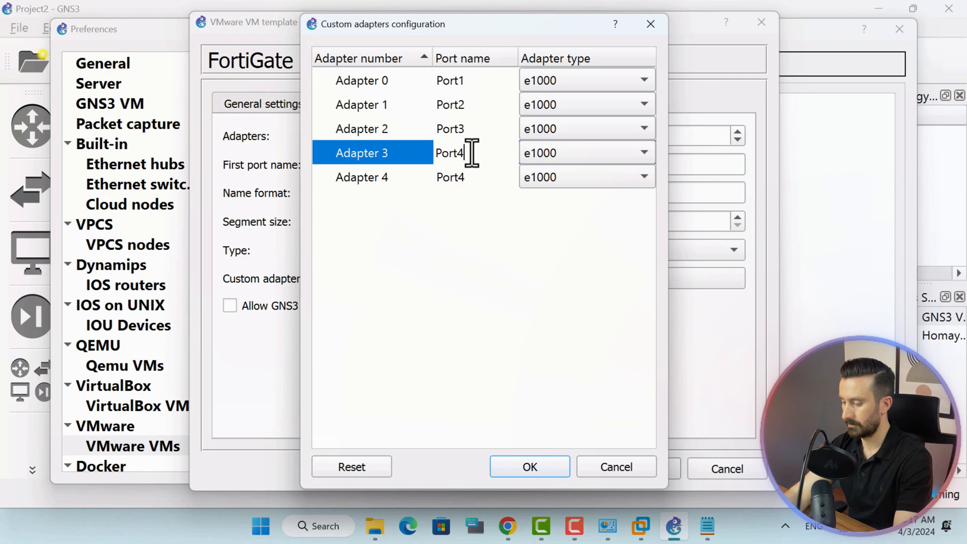
pyautogui.click(472, 178)
pyautogui.click(471, 177)
pyautogui.press('BackSpace')
pyautogui.write('5')
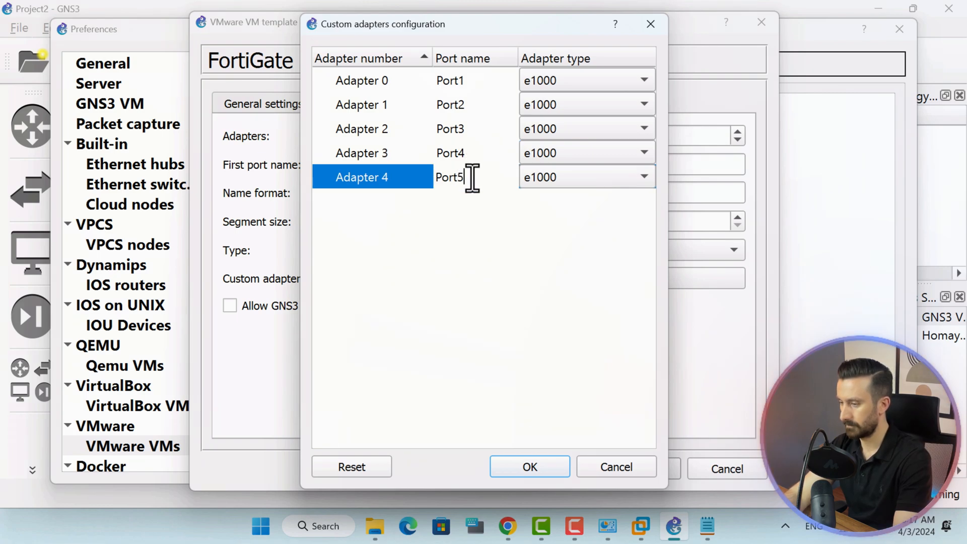
pyautogui.click(550, 465)
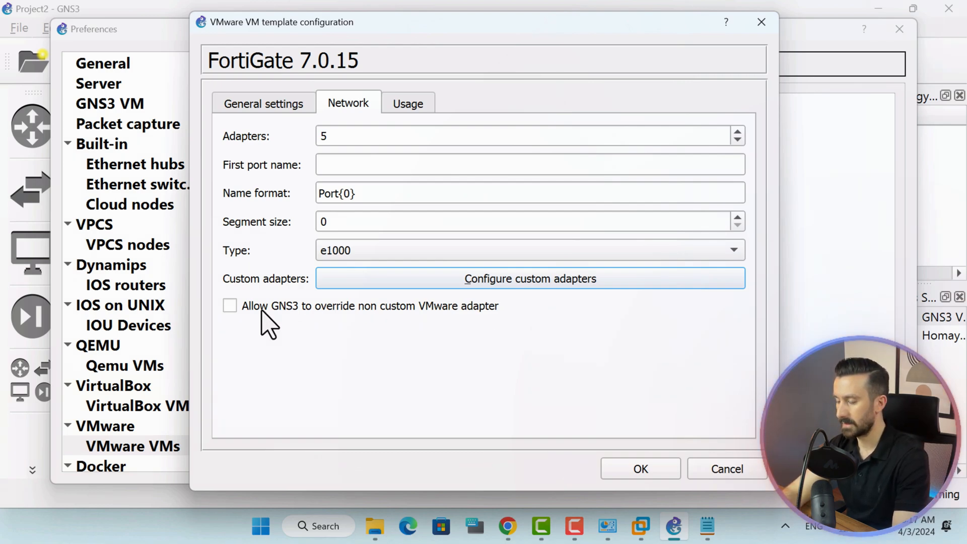
pyautogui.click(287, 308)
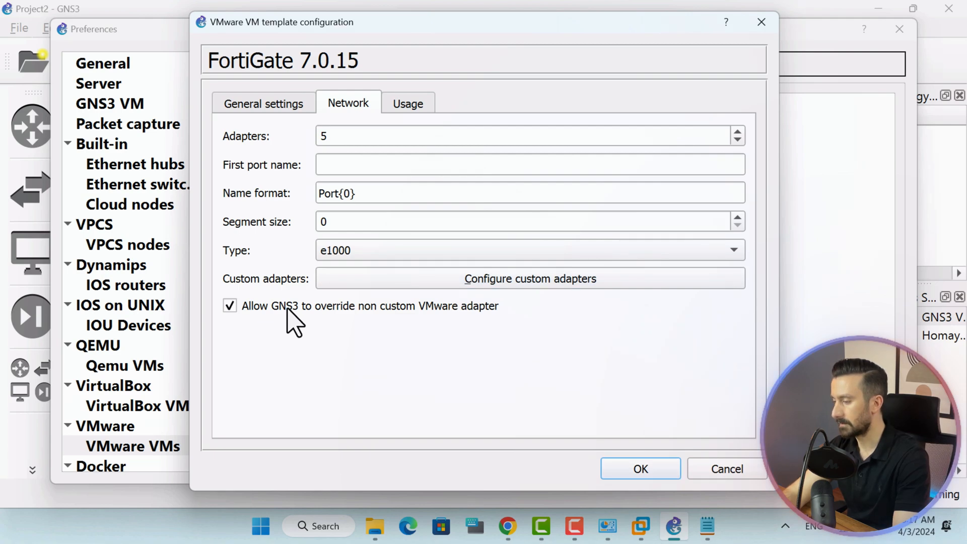
pyautogui.click(660, 466)
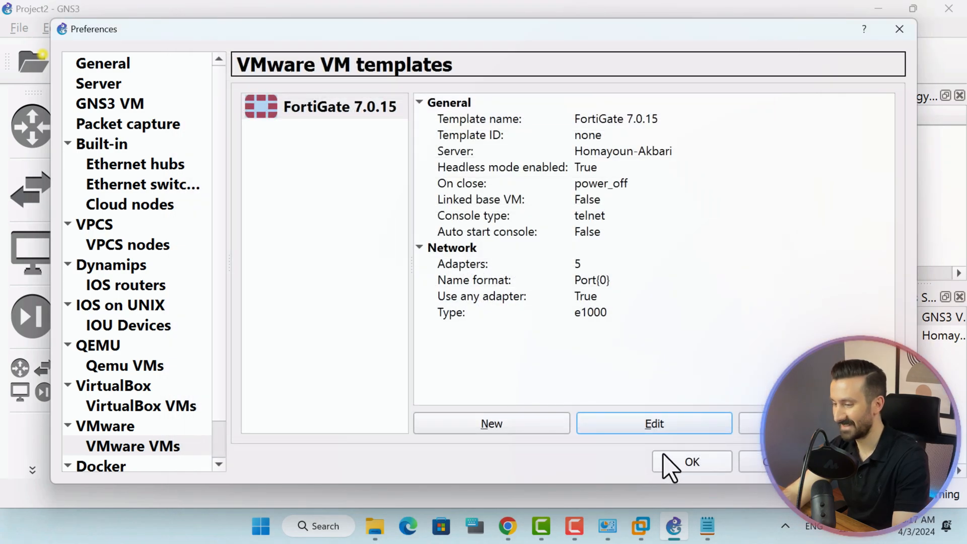
# Drop a FortiGate7.0.15-1 node onto the Project2 canvas and start it.
pyautogui.click(696, 462)
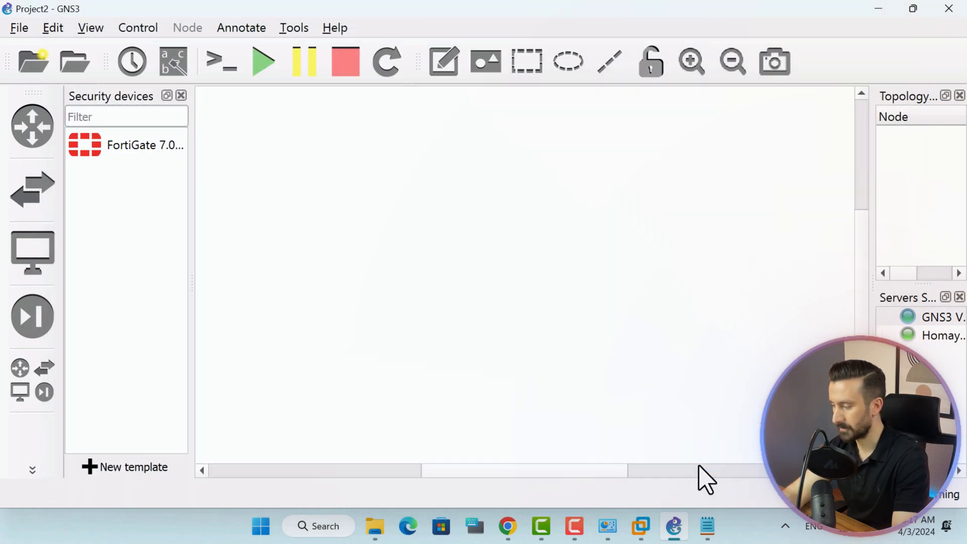
pyautogui.moveTo(99, 151); pyautogui.dragTo(463, 250)
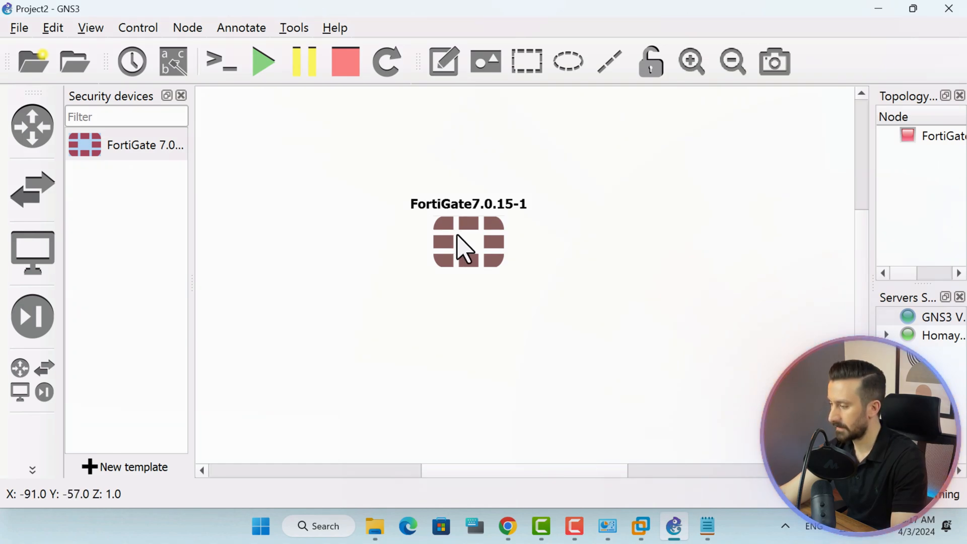
pyautogui.rightClick(458, 254)
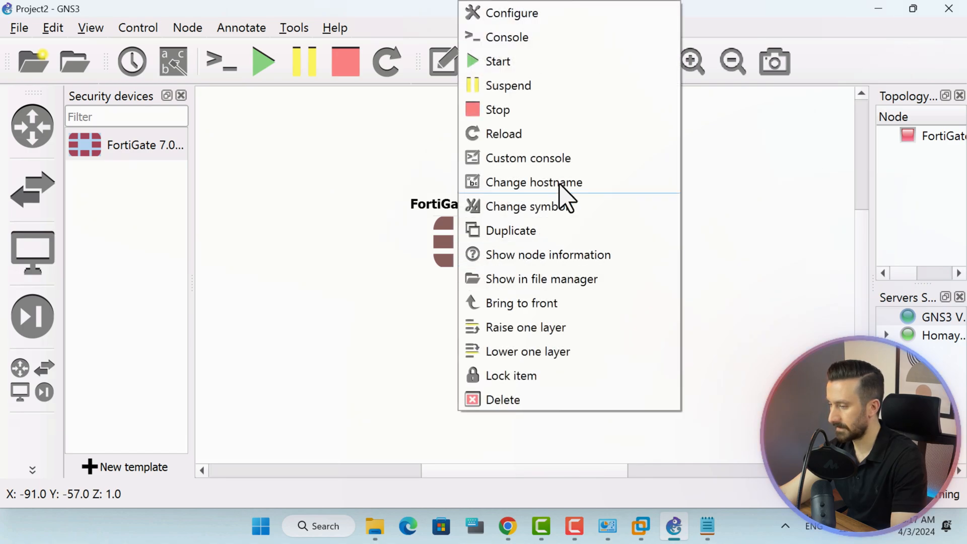
pyautogui.click(508, 62)
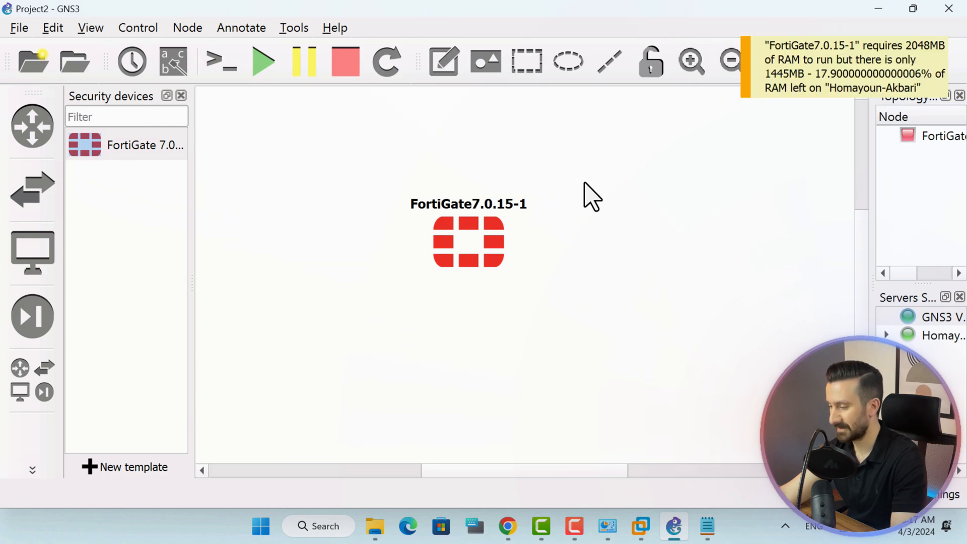
pyautogui.hotkey('alt', 'Tab')
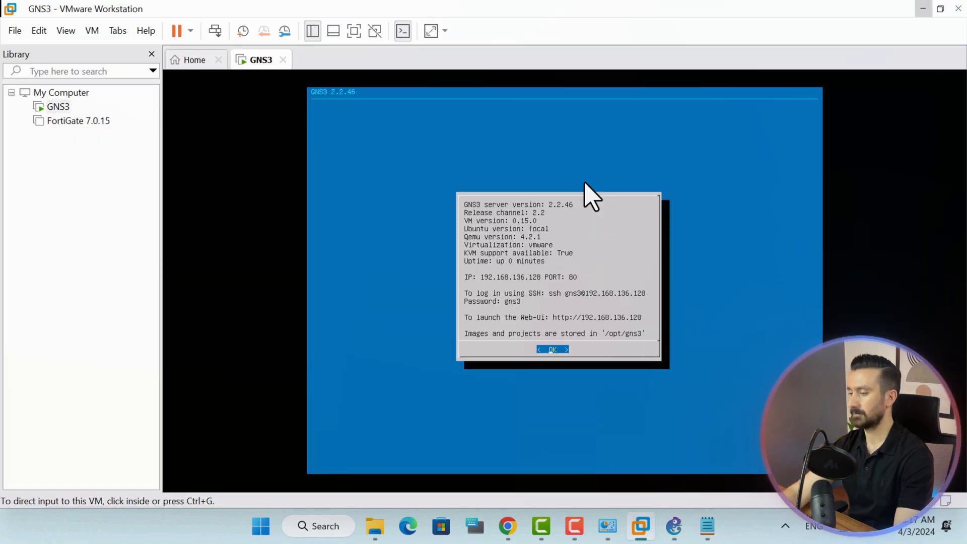
# Select FortiGate 7.0.15 in the VMware Library and let it boot to the login prompt.
pyautogui.click(77, 123)
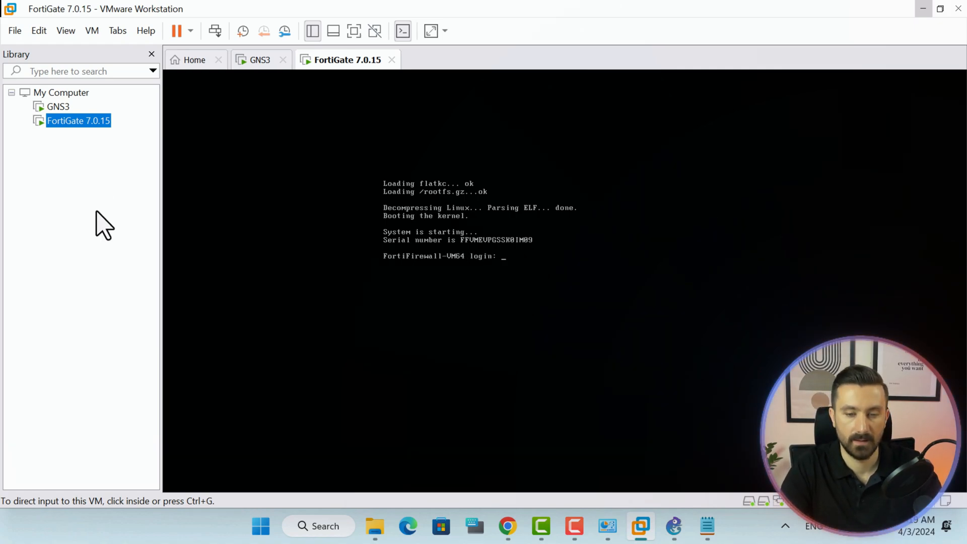
# Log in to the FortiGate console as admin with a blank password, then set a new password.
pyautogui.click(506, 227)
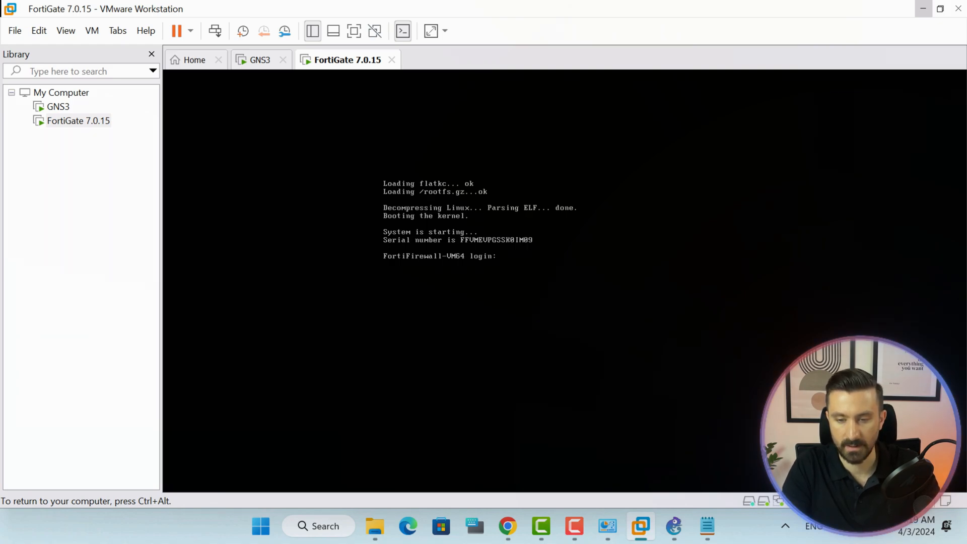
pyautogui.write('adm')
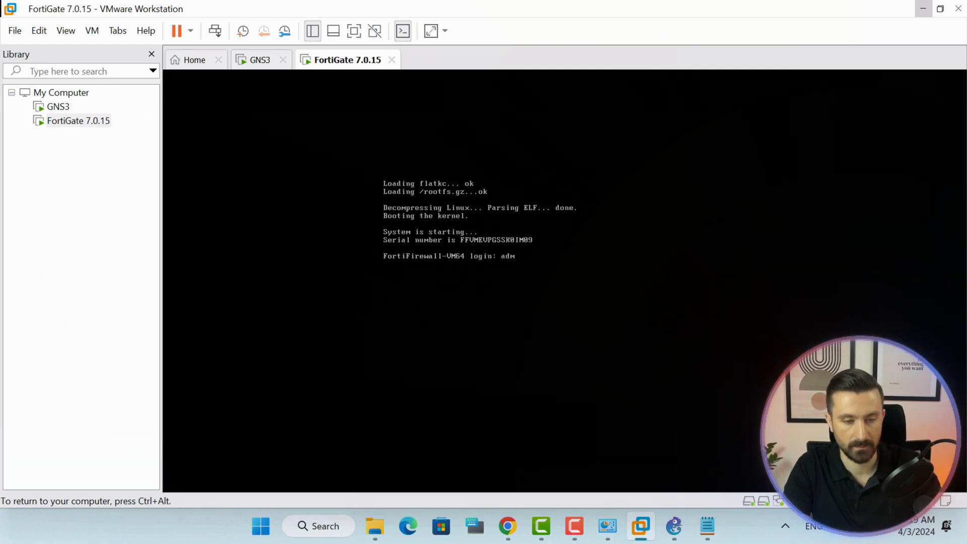
pyautogui.write('in')
pyautogui.press('Return')
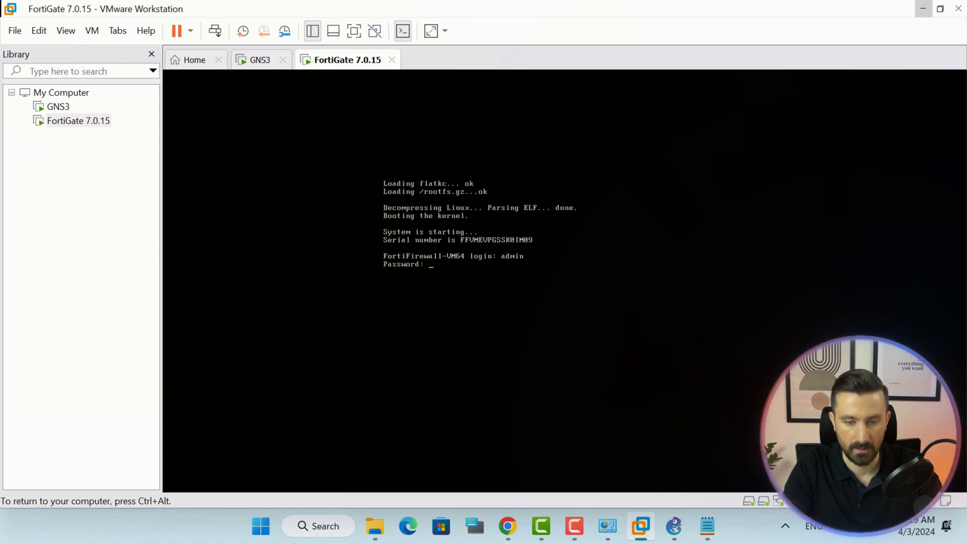
pyautogui.press('Return')
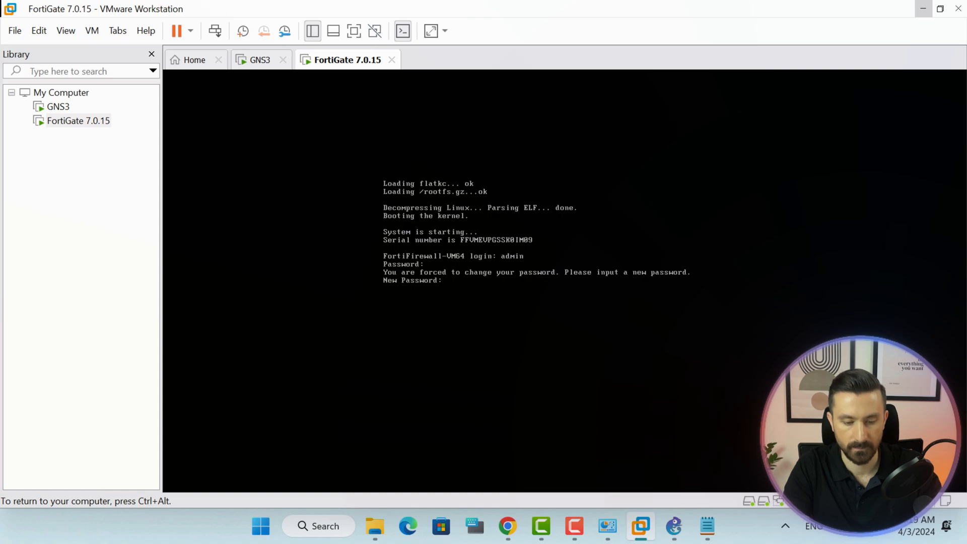
pyautogui.press('Return')
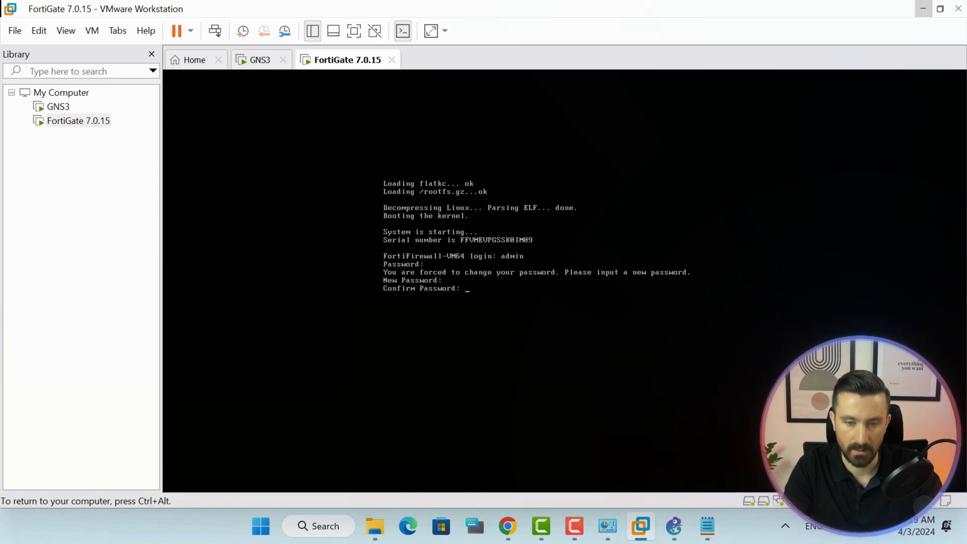
pyautogui.press('Return')
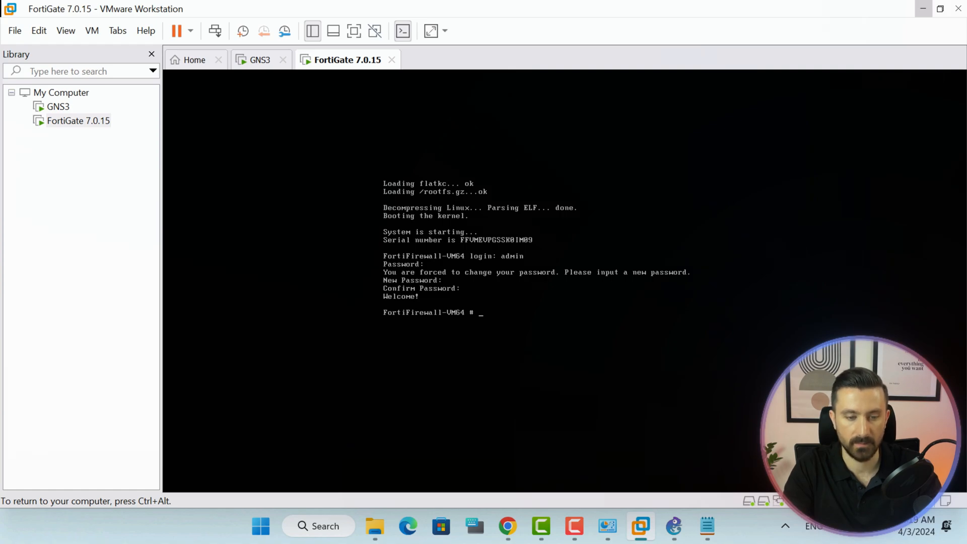
pyautogui.hotkey('ctrl', 'alt')
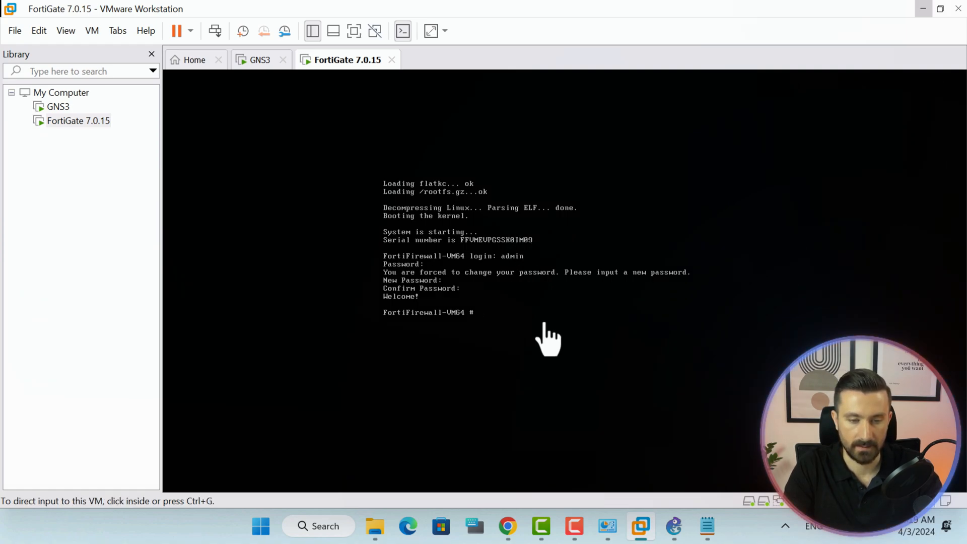
pyautogui.click(673, 526)
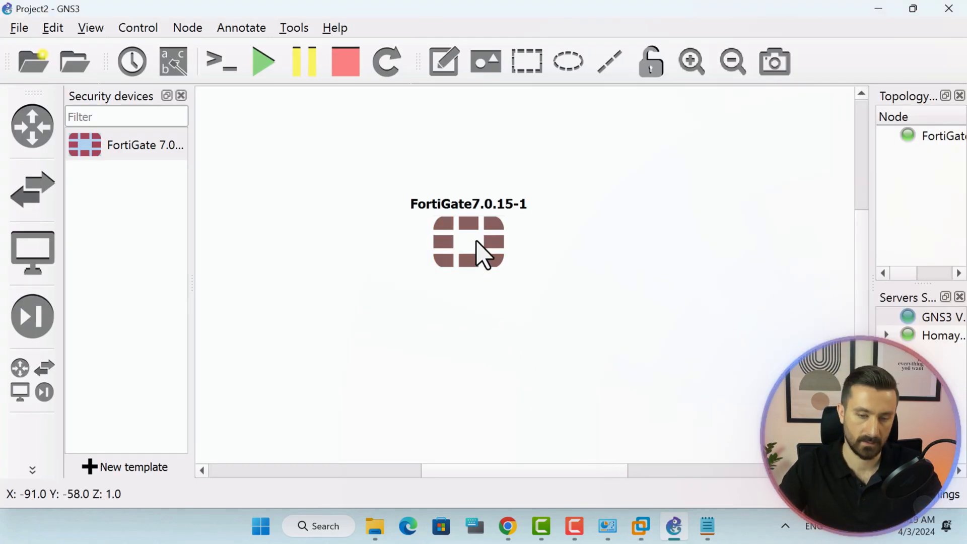
# Open a console session to the FortiGate7.0.15-1 node.
pyautogui.rightClick(479, 253)
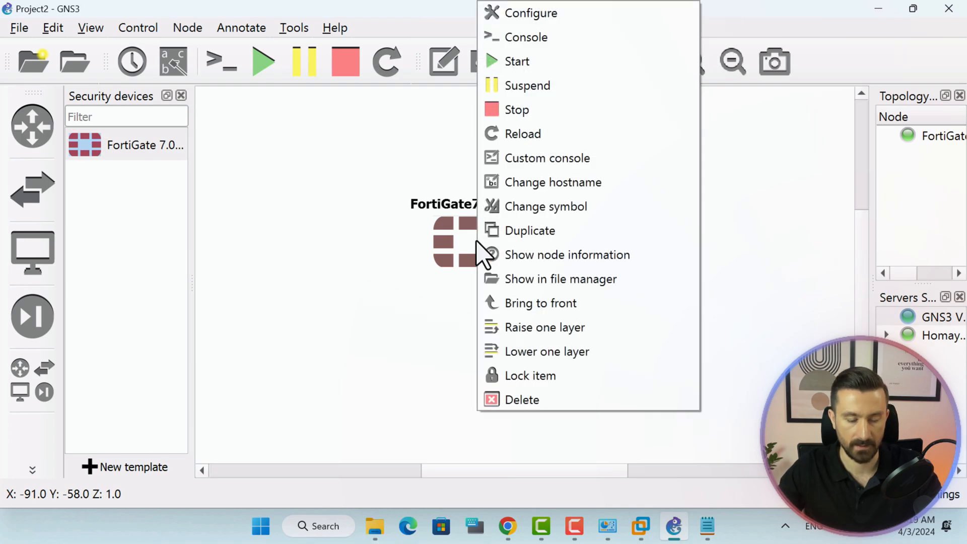
pyautogui.click(552, 37)
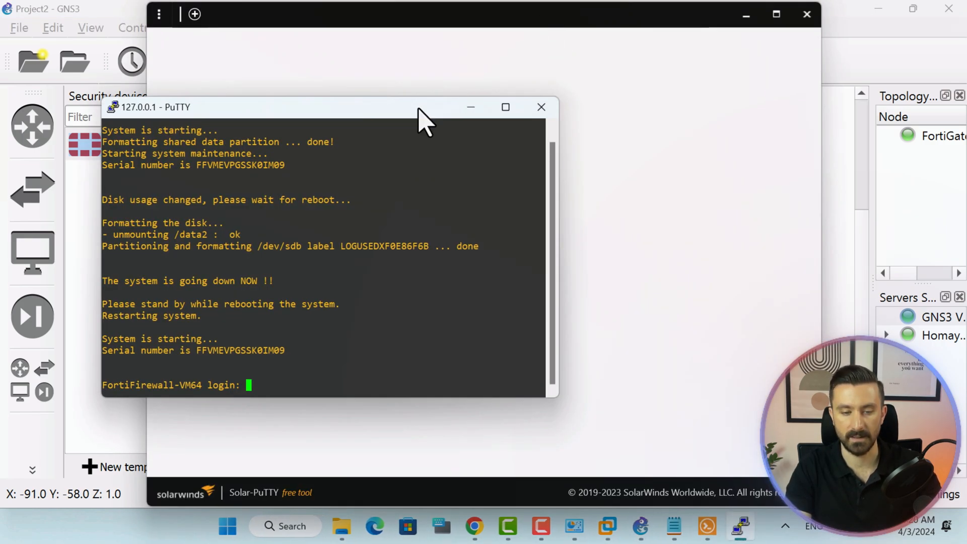
# Log in to the FortiGate in Solar-PuTTY as admin.
pyautogui.moveTo(418, 108); pyautogui.dragTo(506, 75)
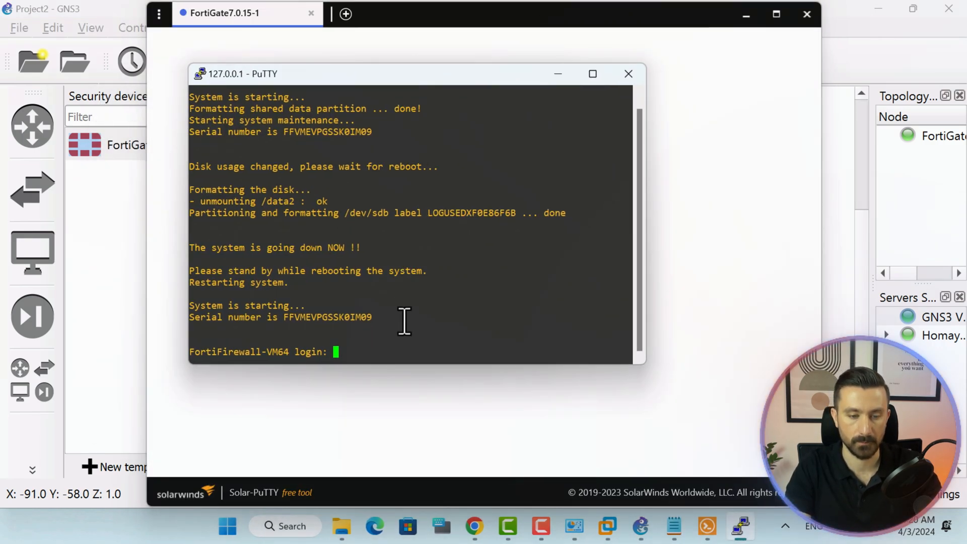
pyautogui.write('admin')
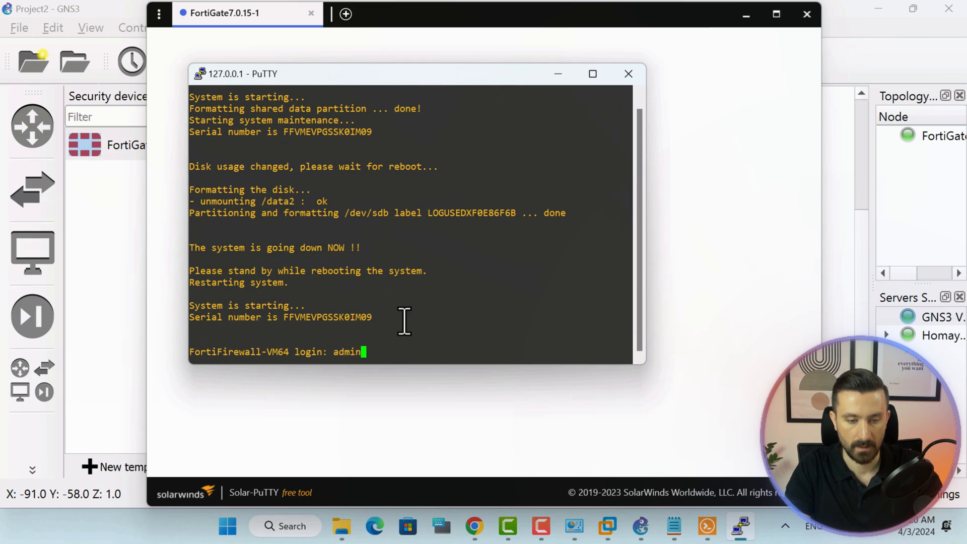
pyautogui.press('Return')
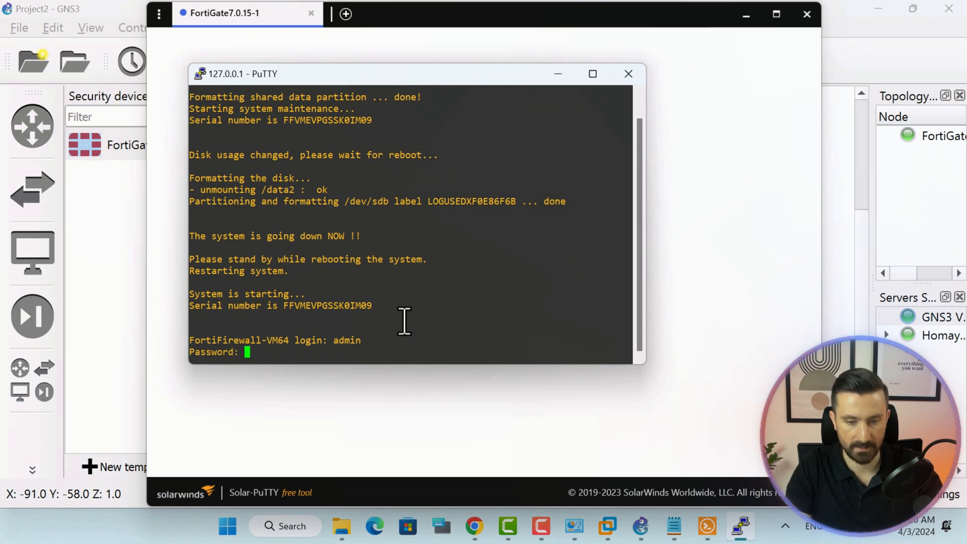
pyautogui.press('Return')
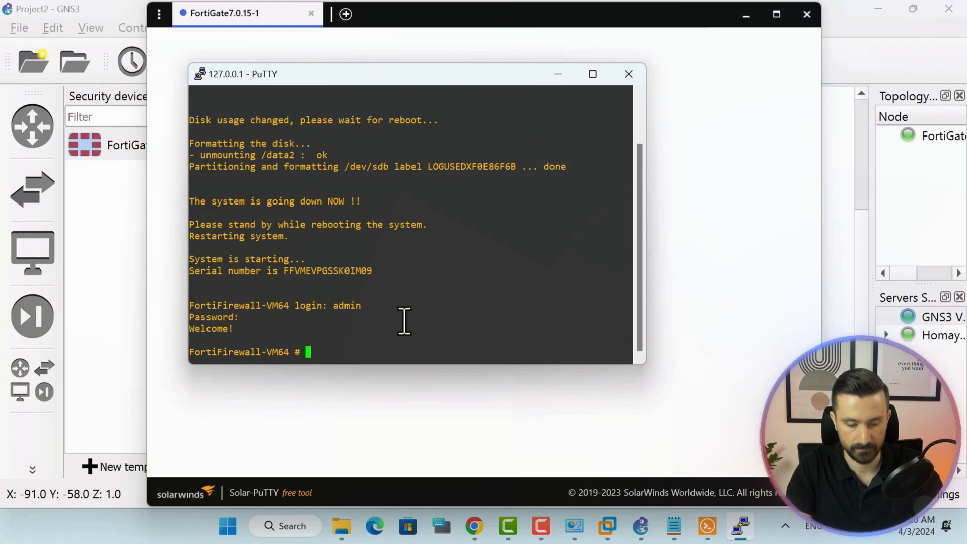
# Run 'get system status' and highlight the License Status: Valid line.
pyautogui.write('get s')
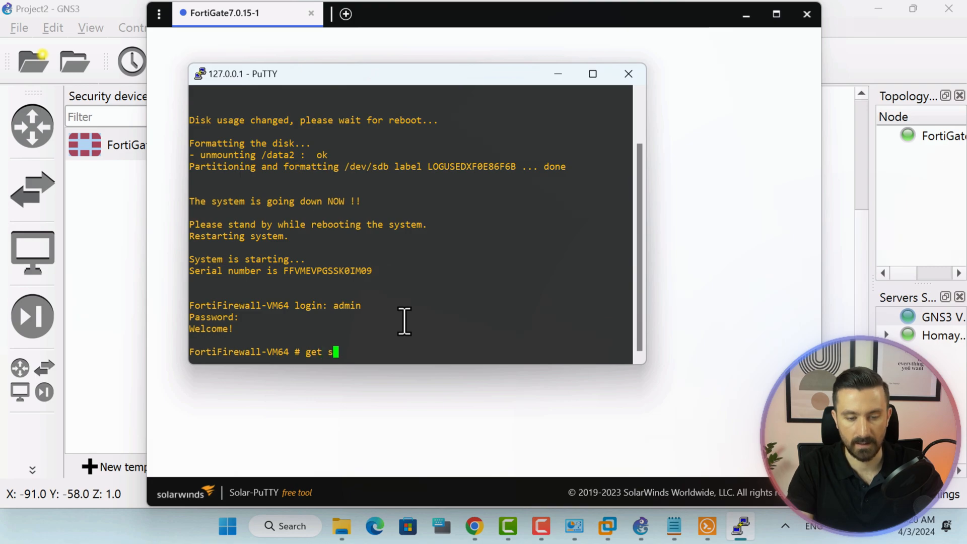
pyautogui.write('ystem s')
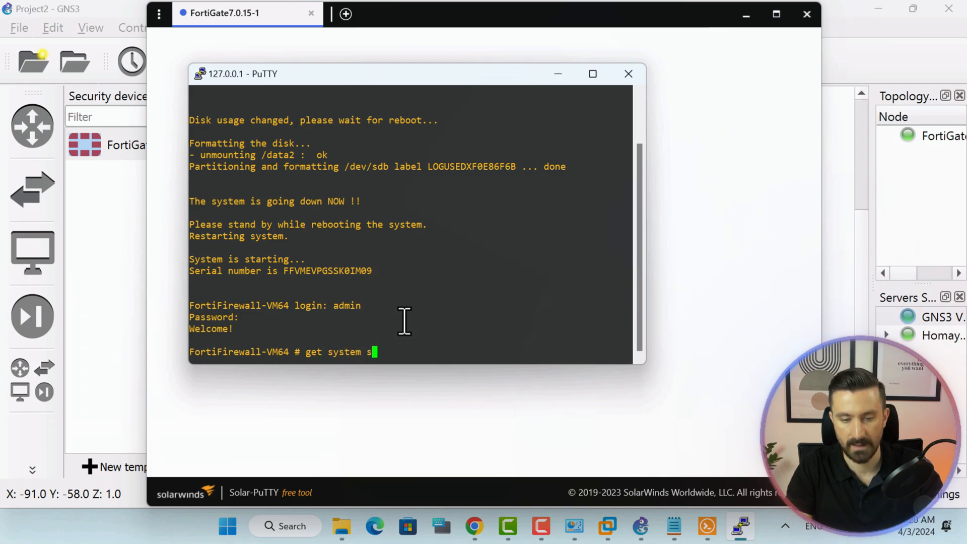
pyautogui.write('tatus')
pyautogui.press('Return')
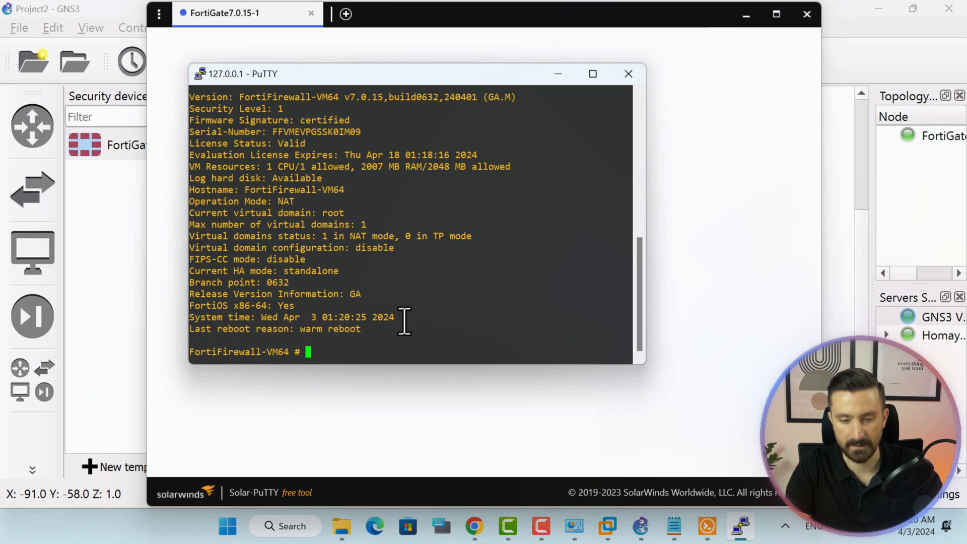
pyautogui.moveTo(191, 146); pyautogui.dragTo(307, 148)
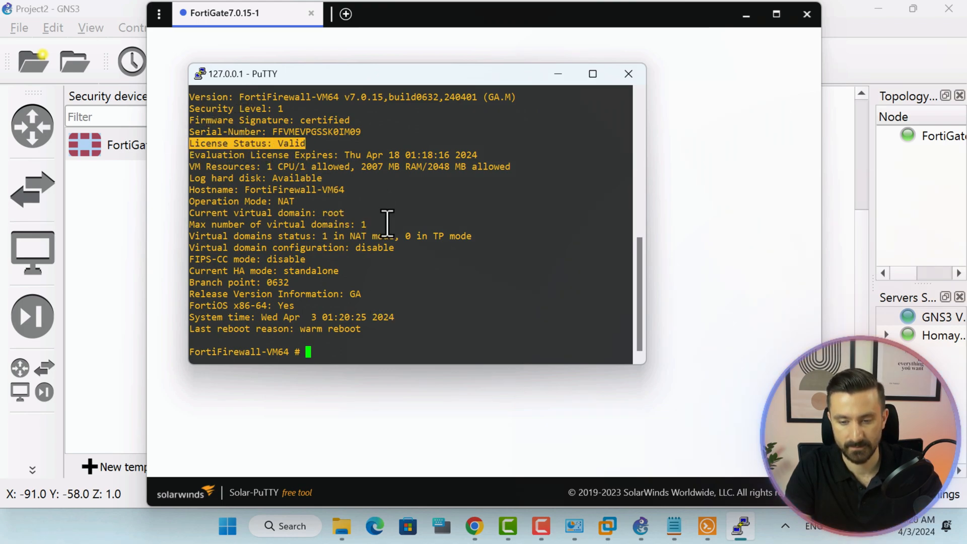